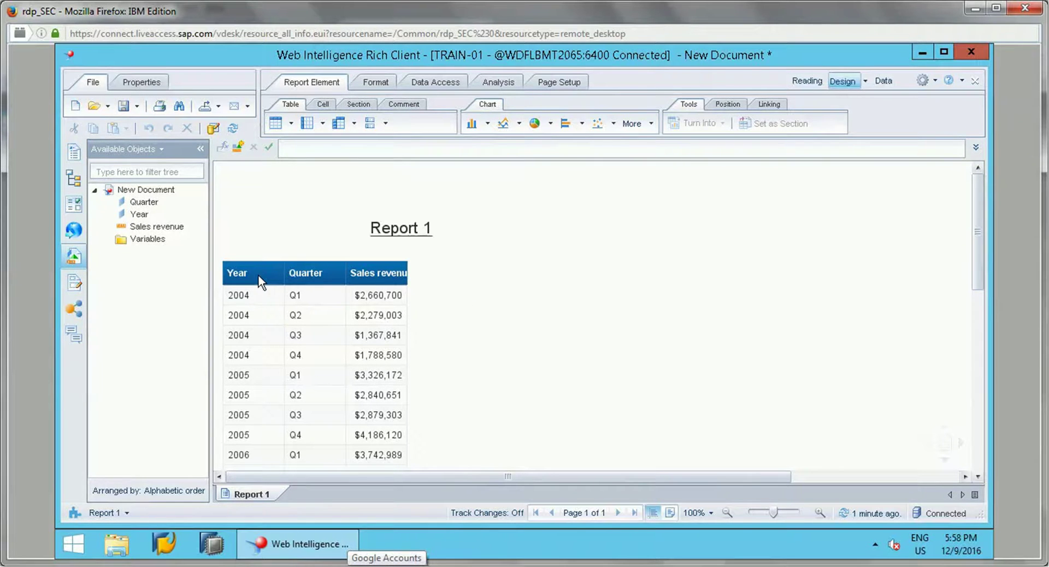
- Widen the Sales revenue column of the table so its full header text fits
{"action": "left_click", "coordinate": [382, 279]}
{"action": "left_click", "coordinate": [406, 273]}
{"action": "left_click_drag", "start_coordinate": [407, 274], "coordinate": [441, 275]}
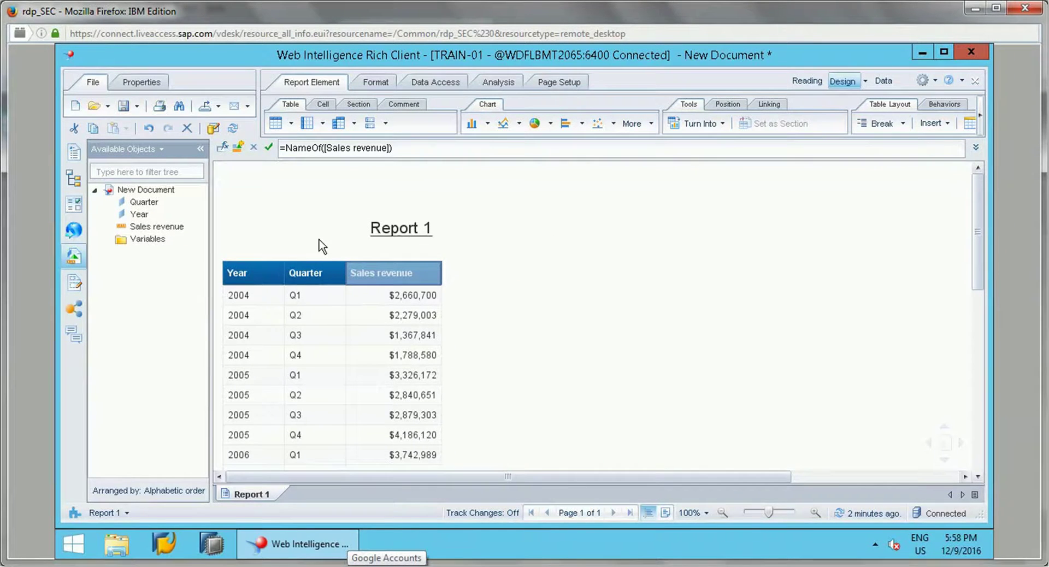
{"action": "right_click", "coordinate": [261, 497]}
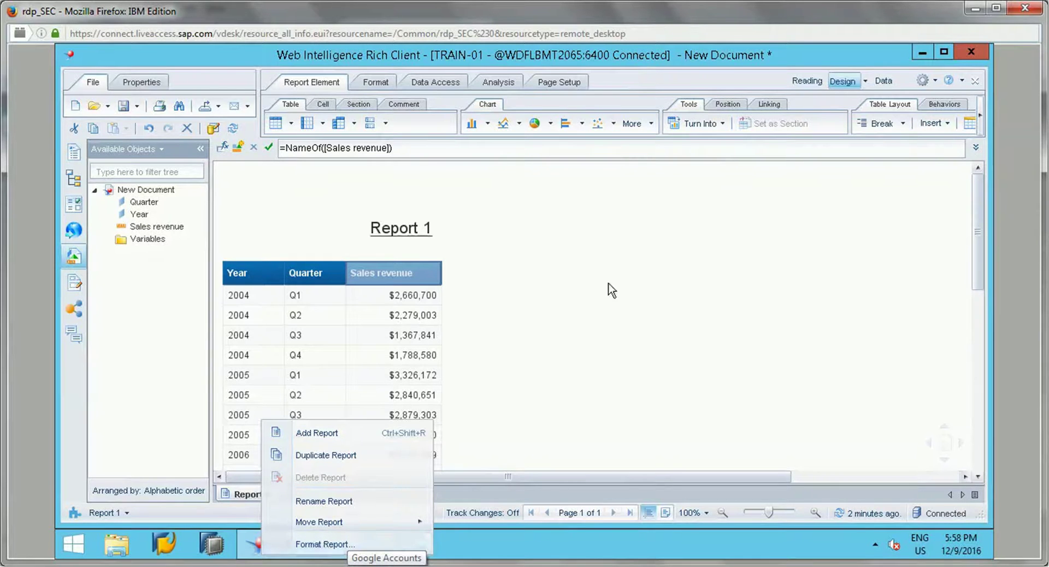
{"action": "left_click", "coordinate": [614, 238]}
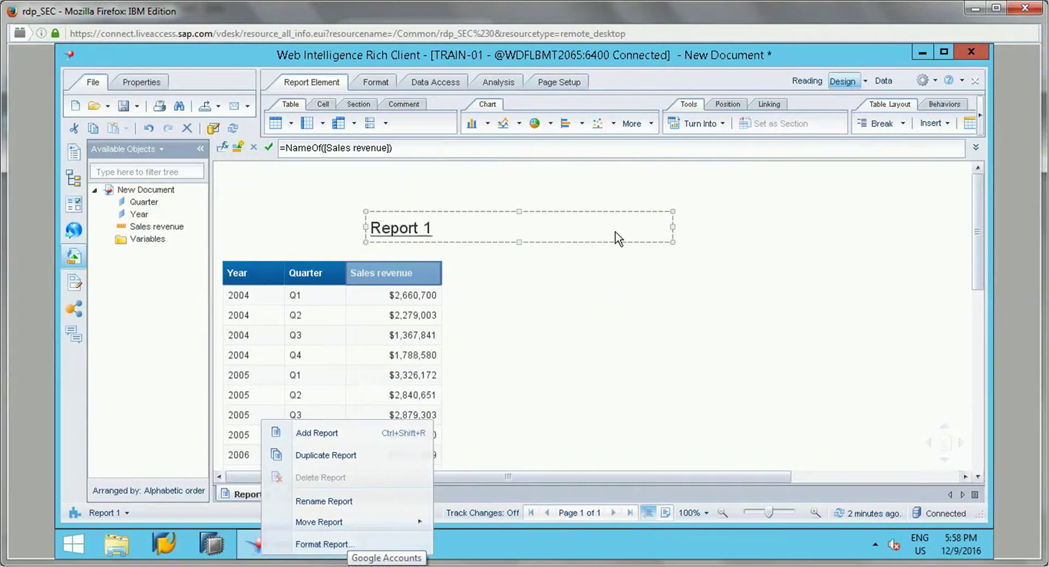
{"action": "left_click", "coordinate": [611, 267]}
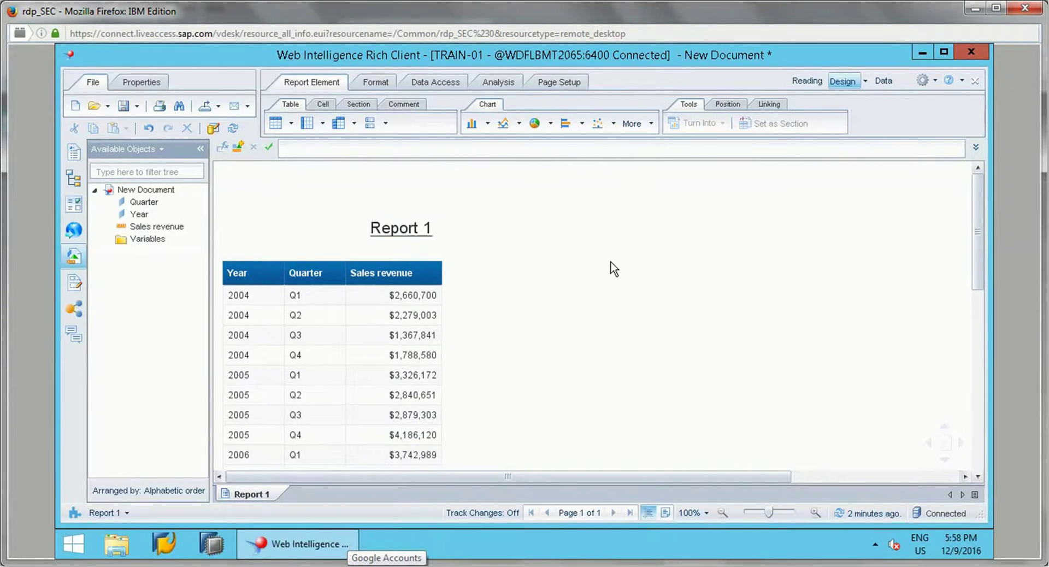
- Open the report's format settings and rename the report to "Sales Revenue by Year"
{"action": "right_click", "coordinate": [560, 267]}
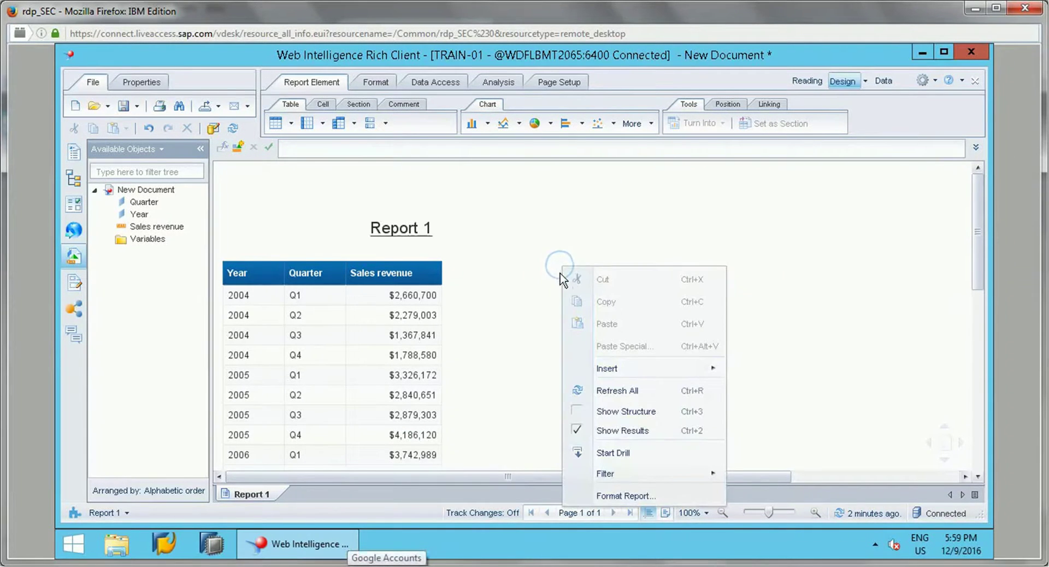
{"action": "left_click", "coordinate": [627, 495]}
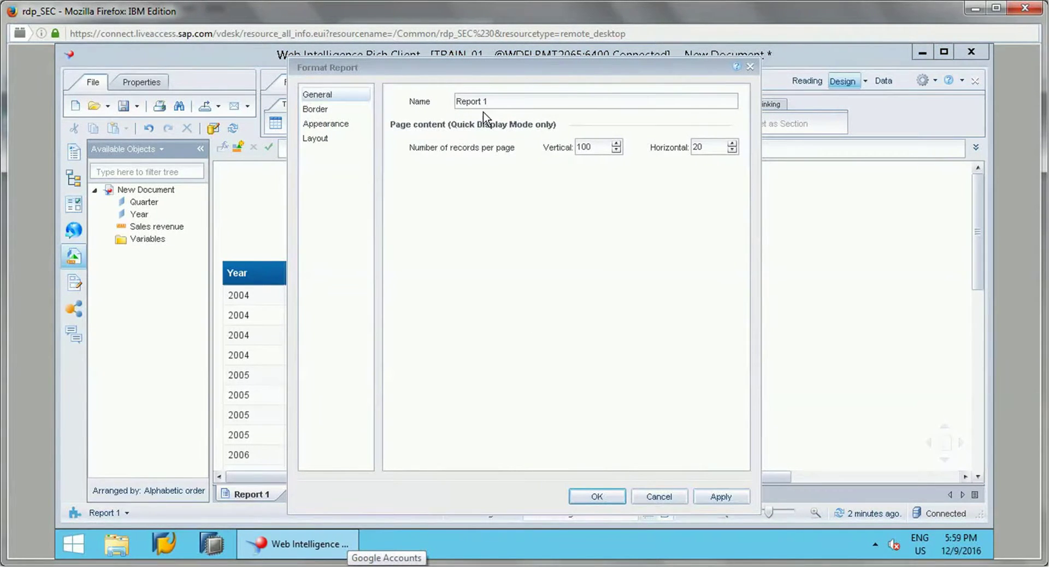
{"action": "left_click_drag", "start_coordinate": [499, 101], "coordinate": [435, 110]}
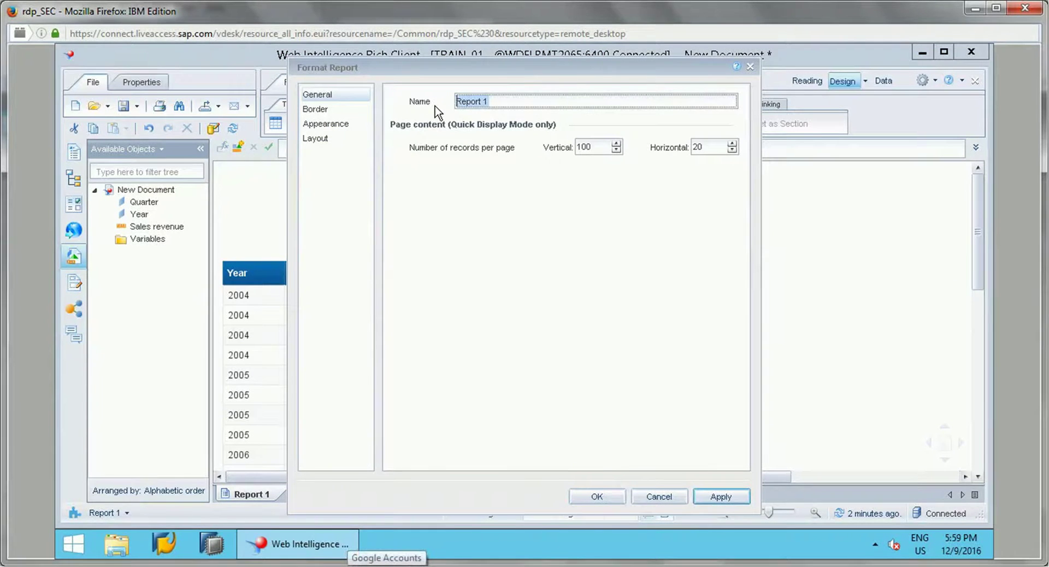
{"action": "type", "text": "Sales Revenue by Year"}
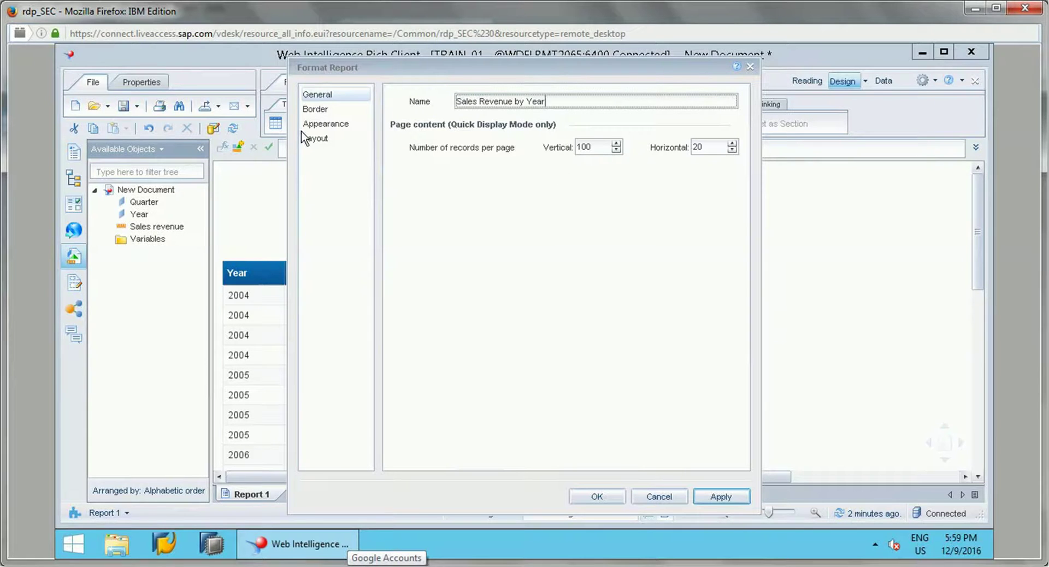
- Add a full outline border to the report, and choose Thick thickness, magenta color and Dotted style in the border settings
{"action": "left_click", "coordinate": [319, 112]}
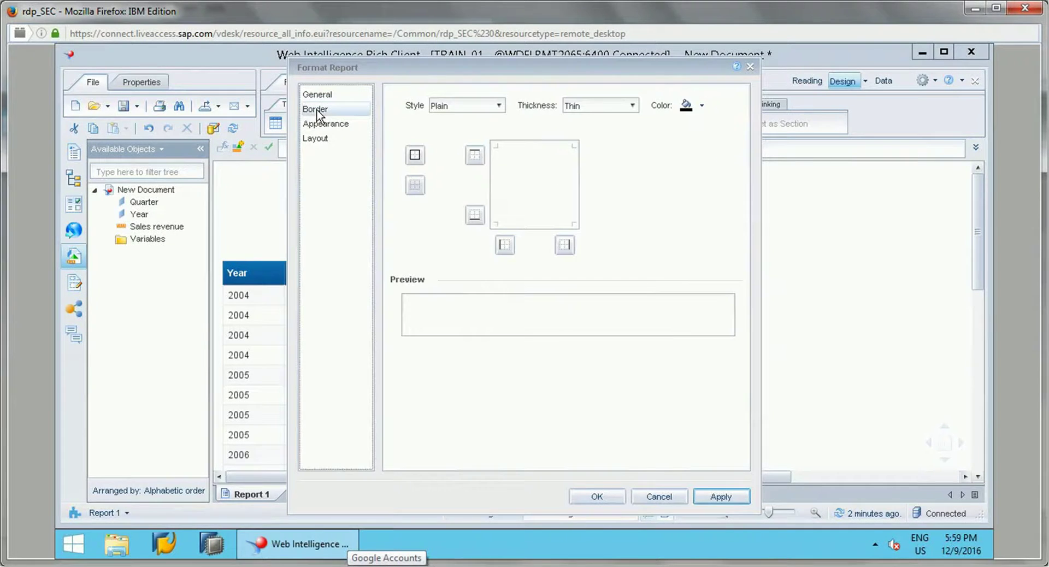
{"action": "left_click", "coordinate": [415, 157]}
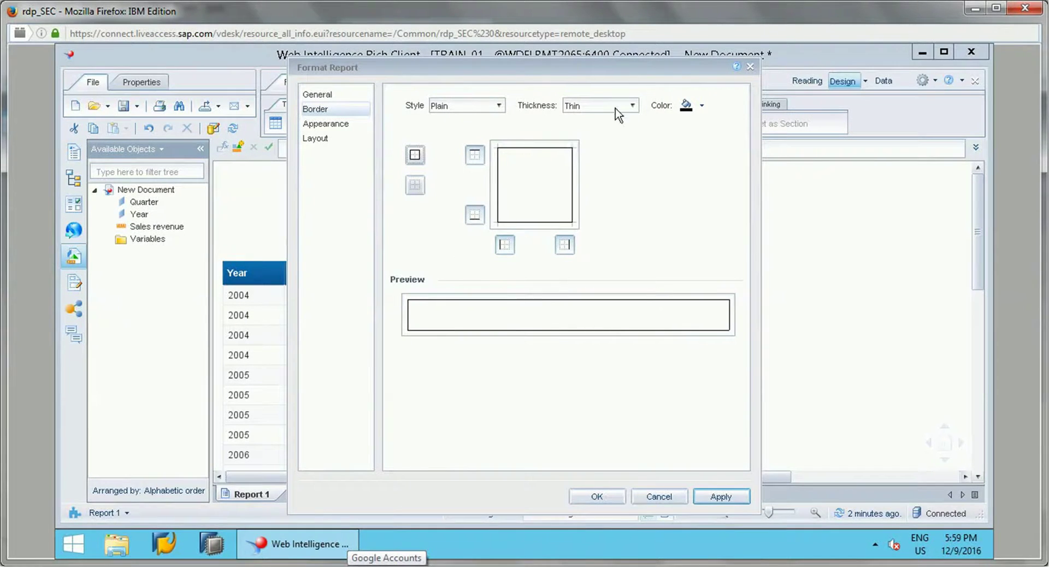
{"action": "left_click", "coordinate": [632, 106]}
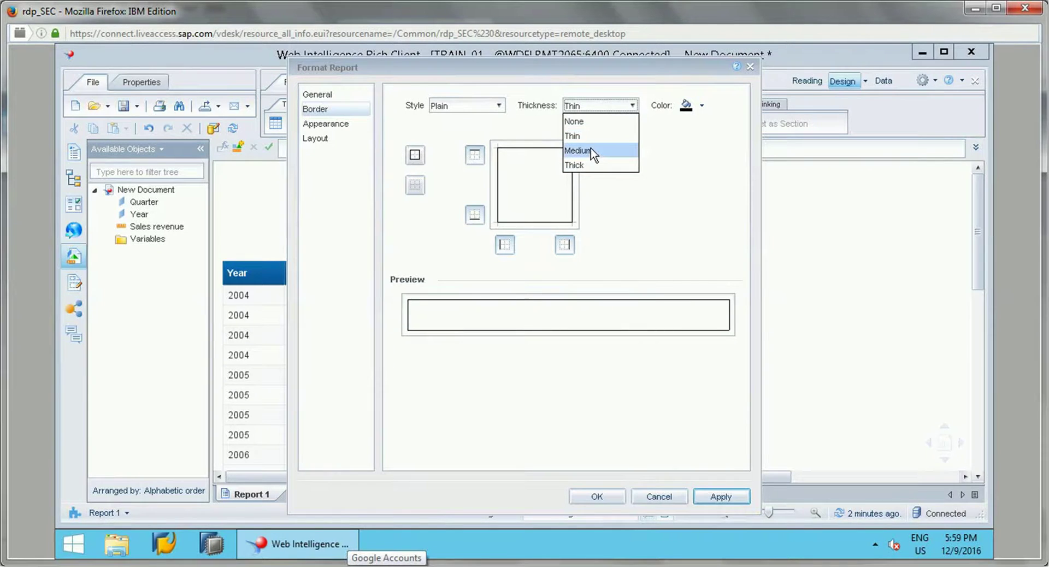
{"action": "left_click", "coordinate": [592, 165]}
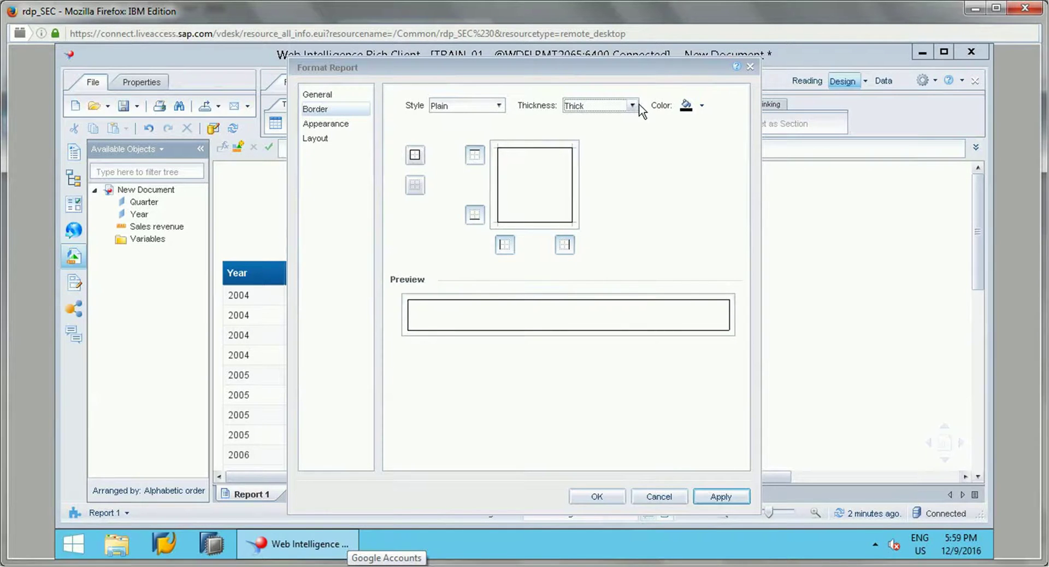
{"action": "left_click", "coordinate": [701, 105]}
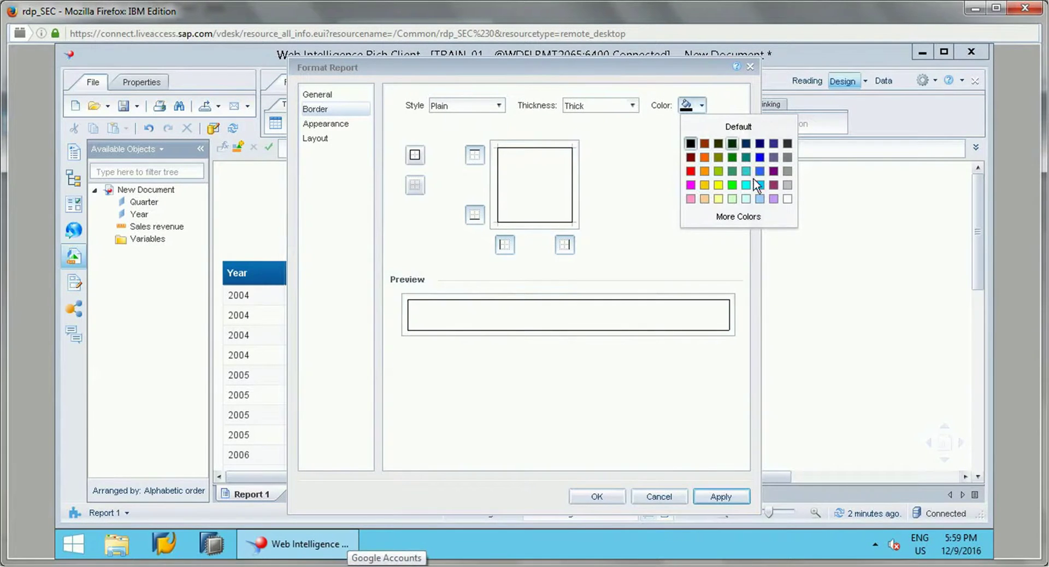
{"action": "left_click", "coordinate": [689, 185]}
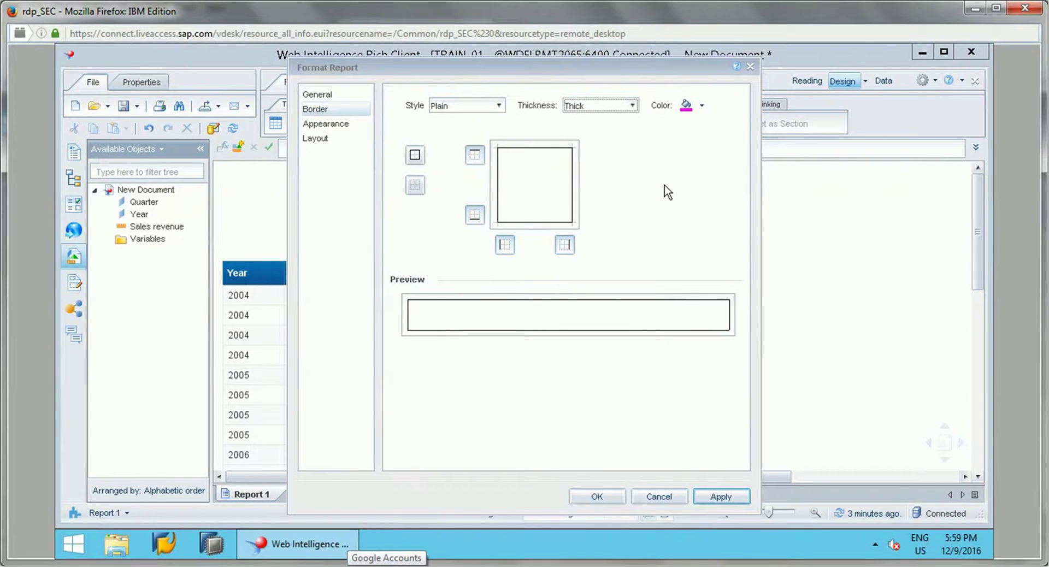
{"action": "left_click", "coordinate": [498, 106]}
{"action": "left_click", "coordinate": [454, 151]}
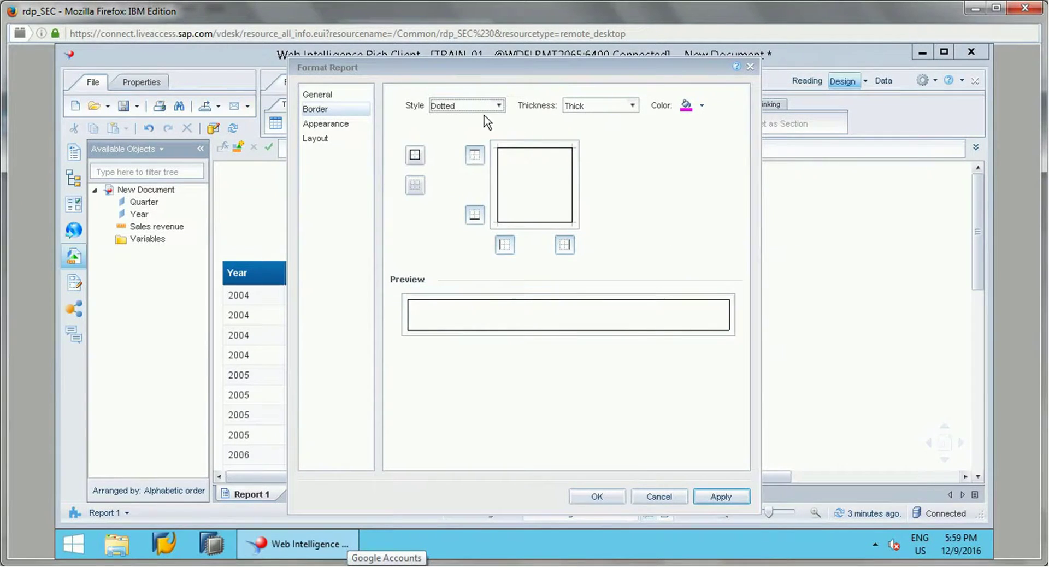
- Set the report's background color to light cyan
{"action": "left_click", "coordinate": [330, 124]}
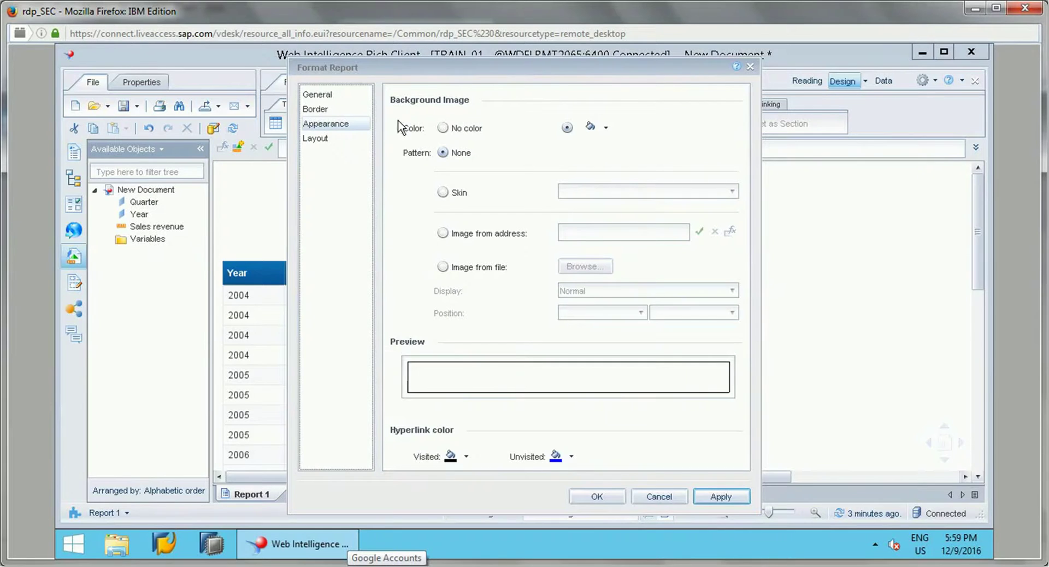
{"action": "left_click", "coordinate": [457, 131]}
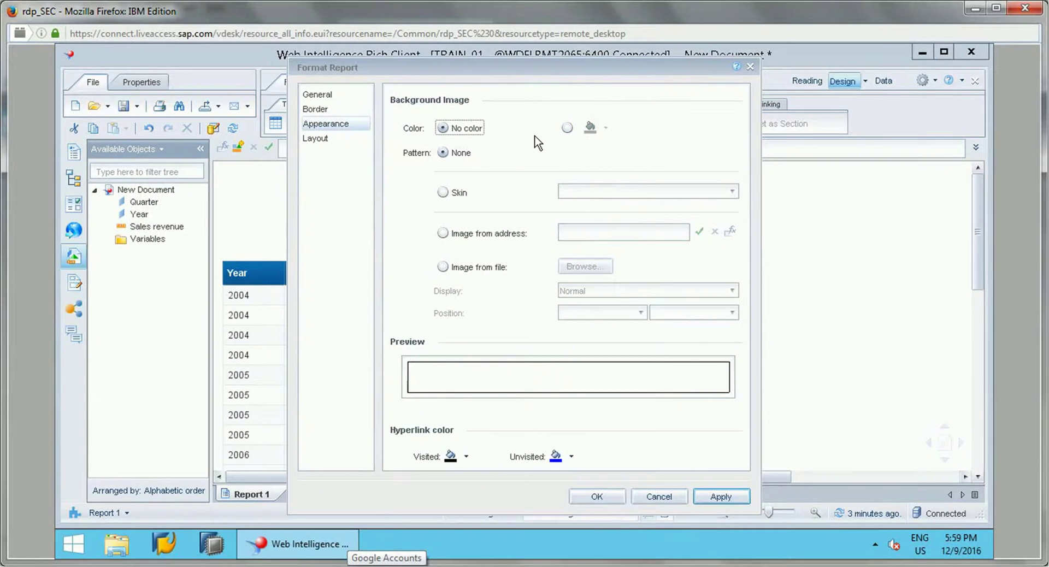
{"action": "left_click", "coordinate": [567, 129]}
{"action": "left_click", "coordinate": [606, 128]}
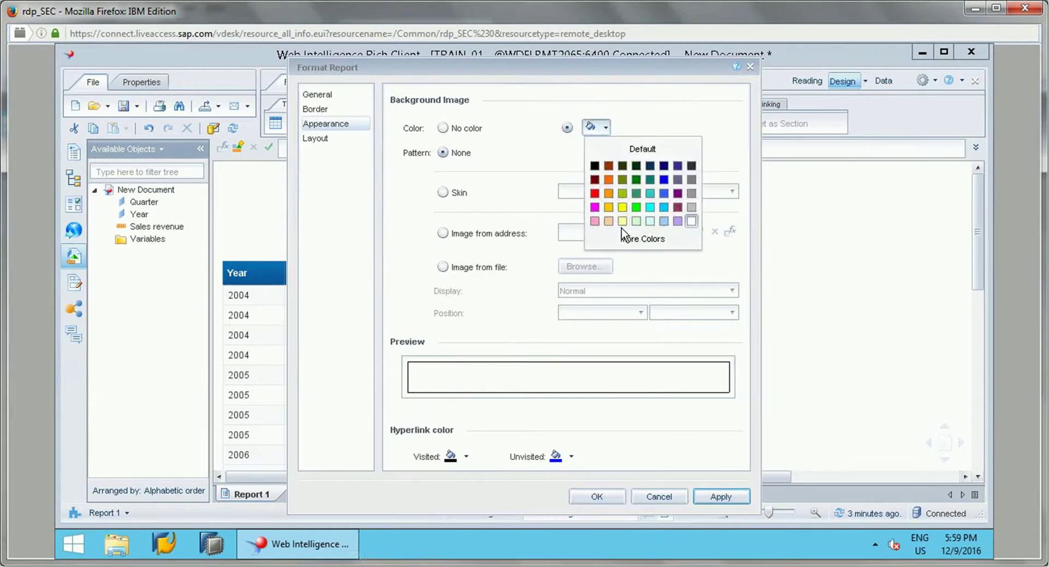
{"action": "left_click", "coordinate": [649, 221]}
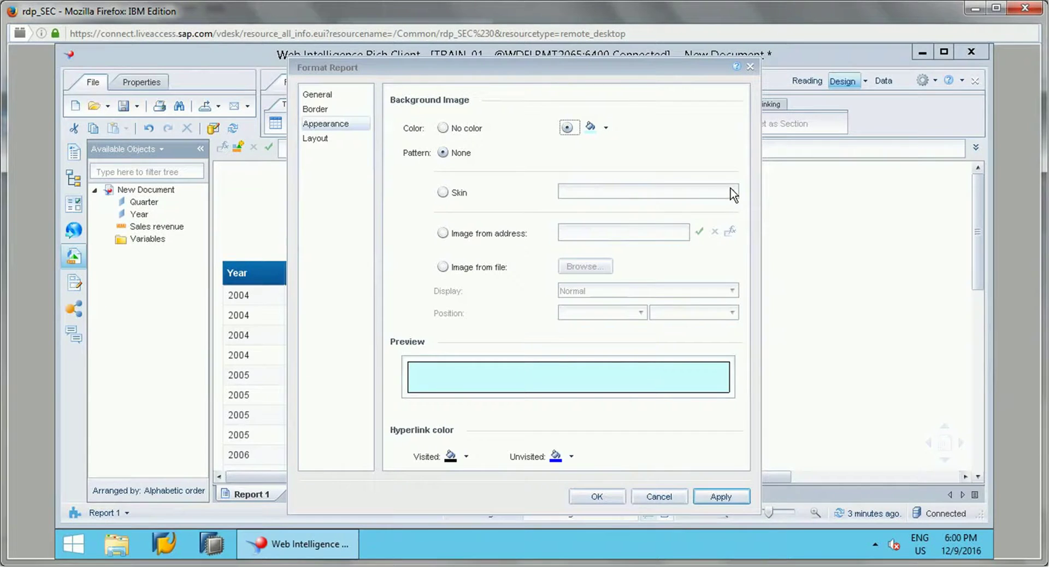
- Choose the Curve skin as the report's background pattern
{"action": "left_click", "coordinate": [442, 192]}
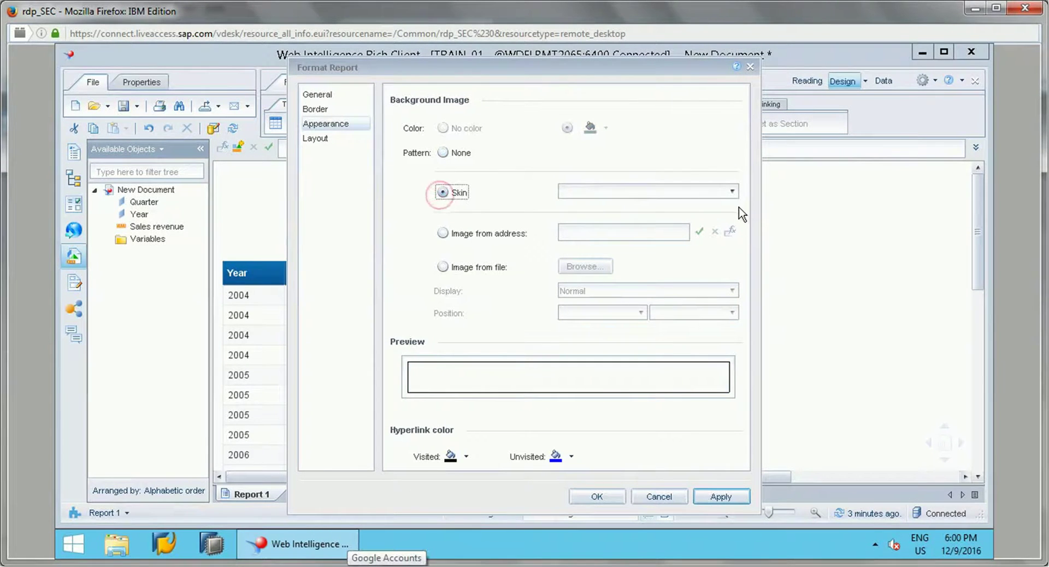
{"action": "left_click", "coordinate": [732, 191]}
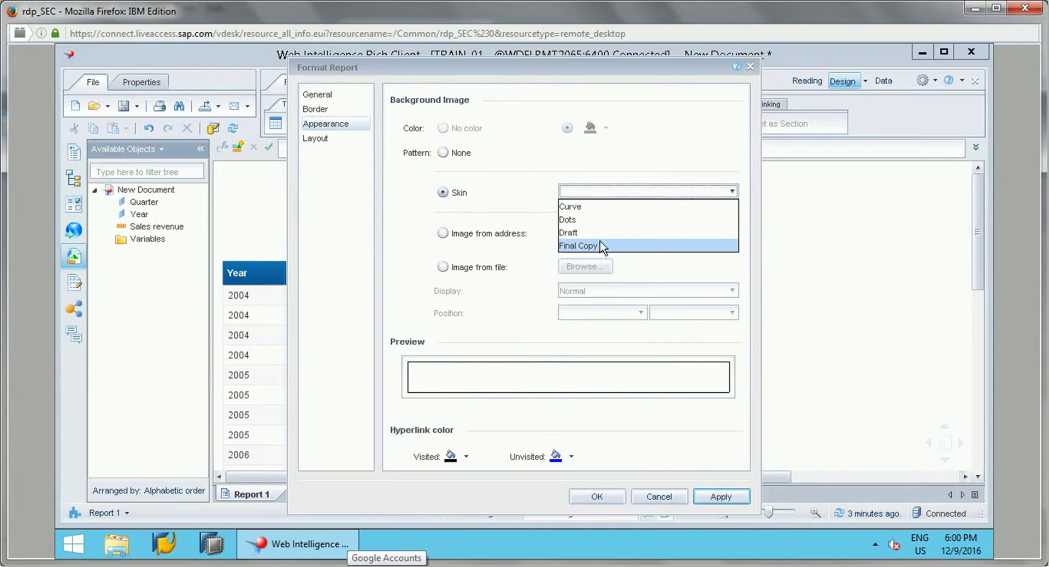
{"action": "left_click", "coordinate": [595, 207]}
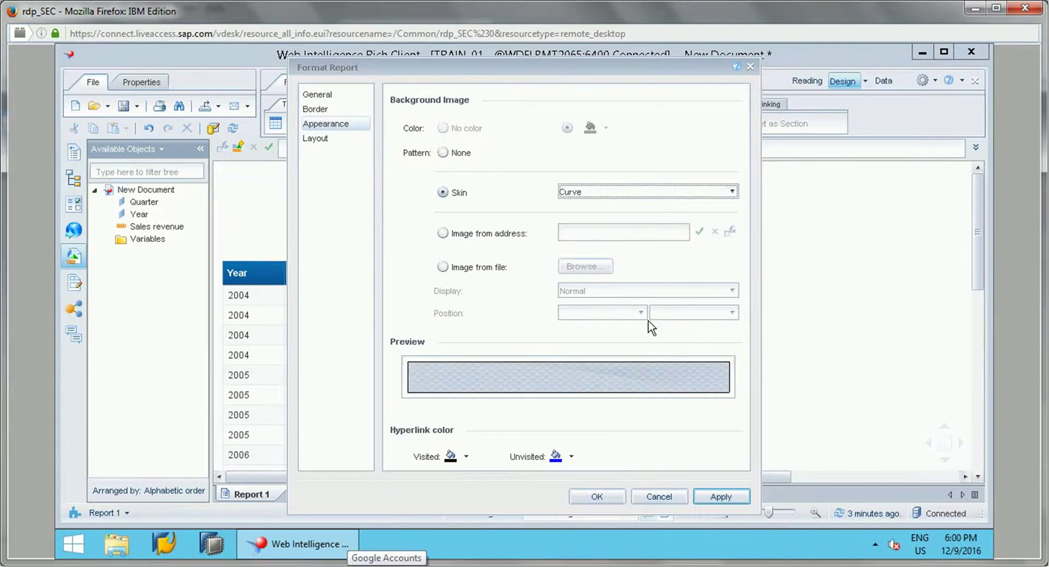
- Try to apply a background image from an address while leaving the address empty
{"action": "left_click", "coordinate": [443, 234]}
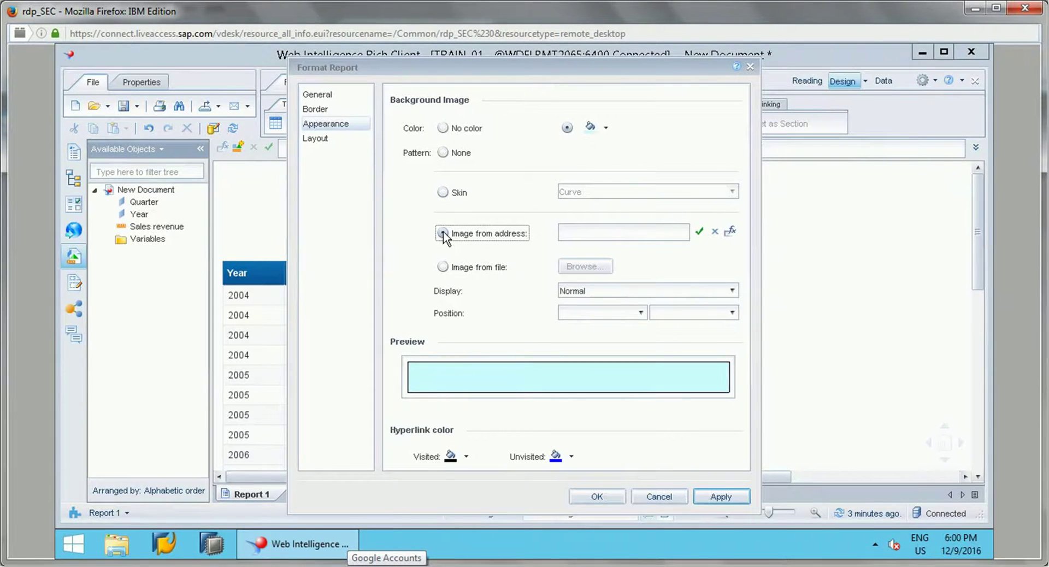
{"action": "left_click", "coordinate": [715, 498]}
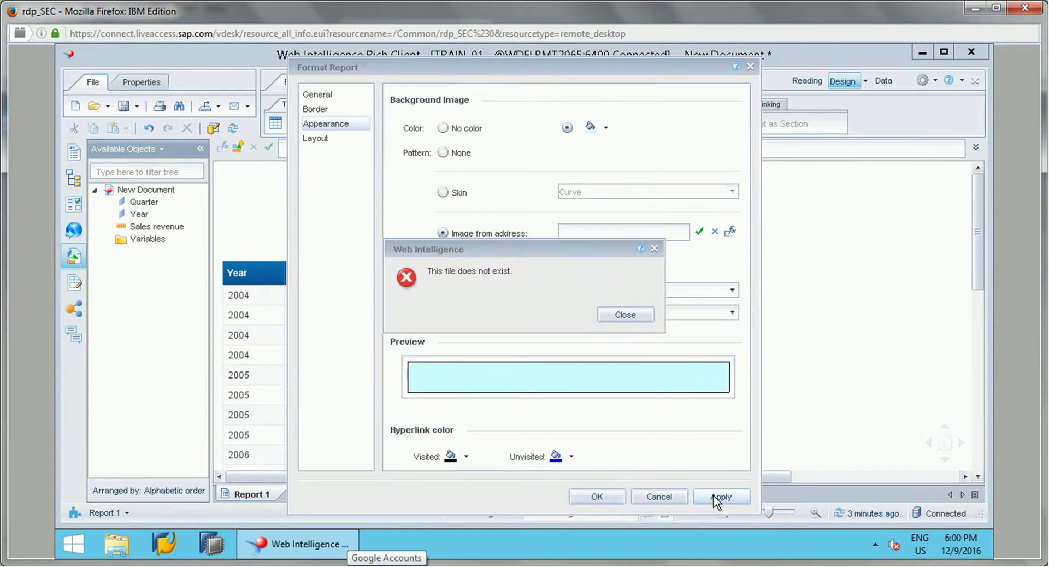
{"action": "left_click", "coordinate": [619, 321]}
- Switch the background back to the Curve skin, apply it, and move the Format Report dialog aside to expose the report
{"action": "left_click", "coordinate": [445, 193]}
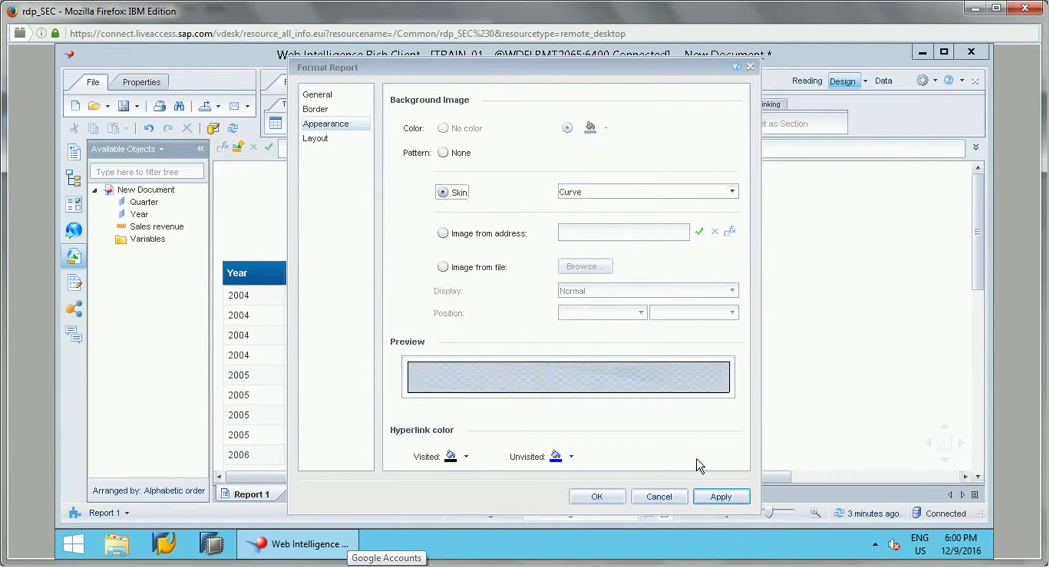
{"action": "left_click", "coordinate": [724, 498]}
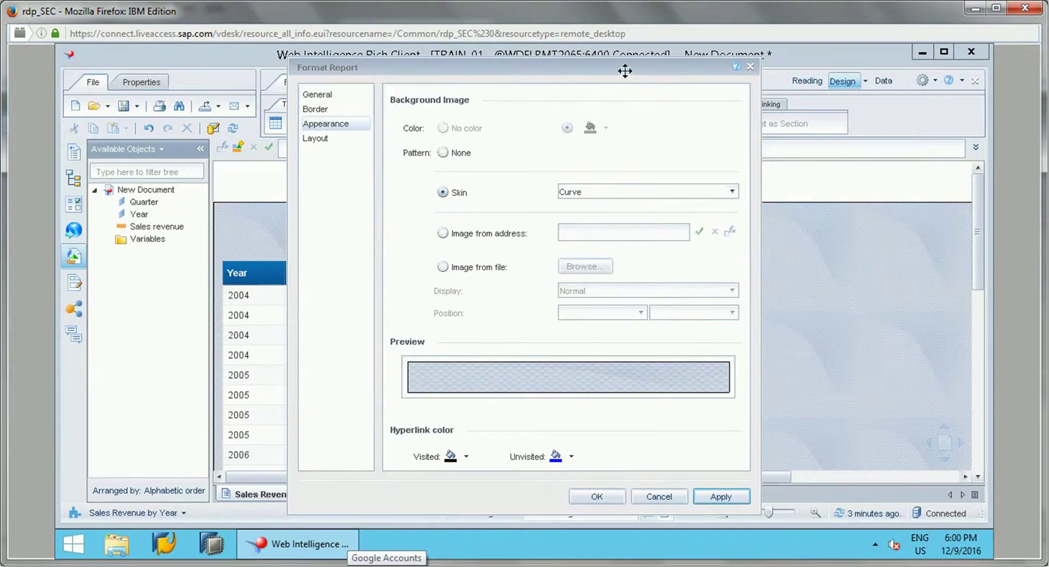
{"action": "left_click_drag", "start_coordinate": [632, 71], "coordinate": [513, 48]}
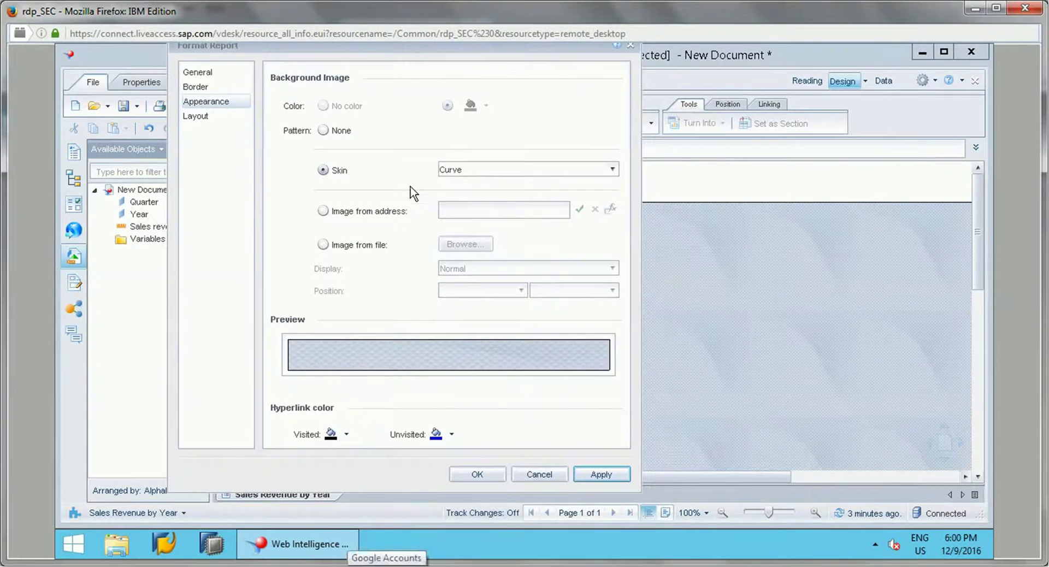
- Try to apply a background image from file without choosing a file, using Normal display and Center horizontal position
{"action": "left_click", "coordinate": [369, 212]}
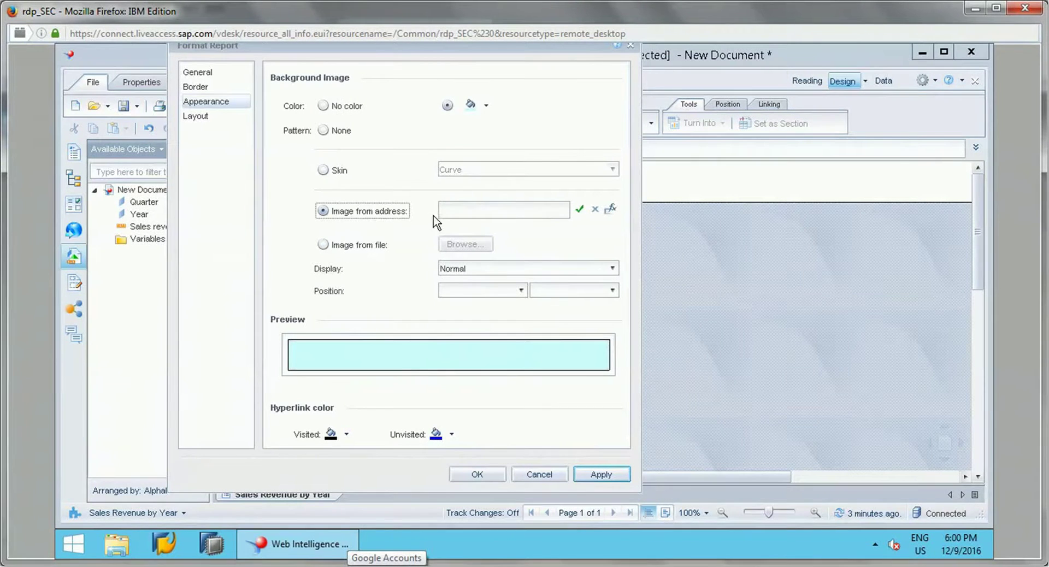
{"action": "left_click", "coordinate": [542, 212]}
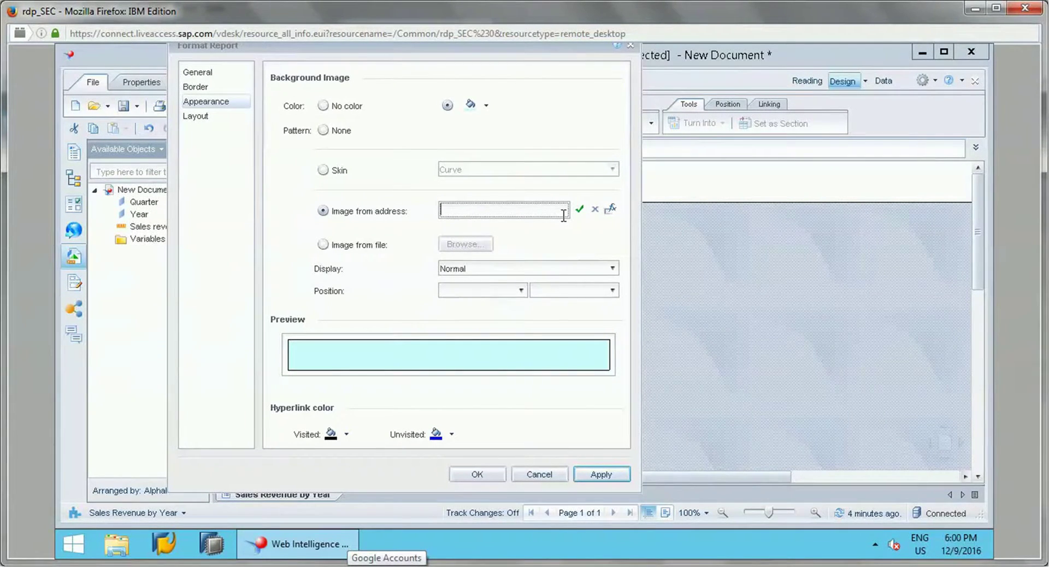
{"action": "left_click", "coordinate": [341, 247]}
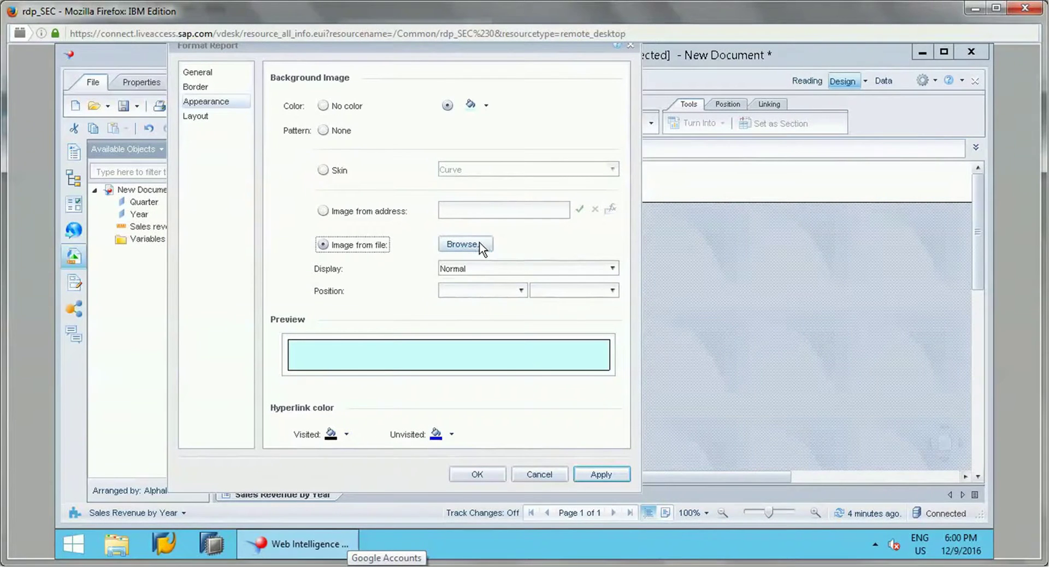
{"action": "left_click", "coordinate": [613, 269]}
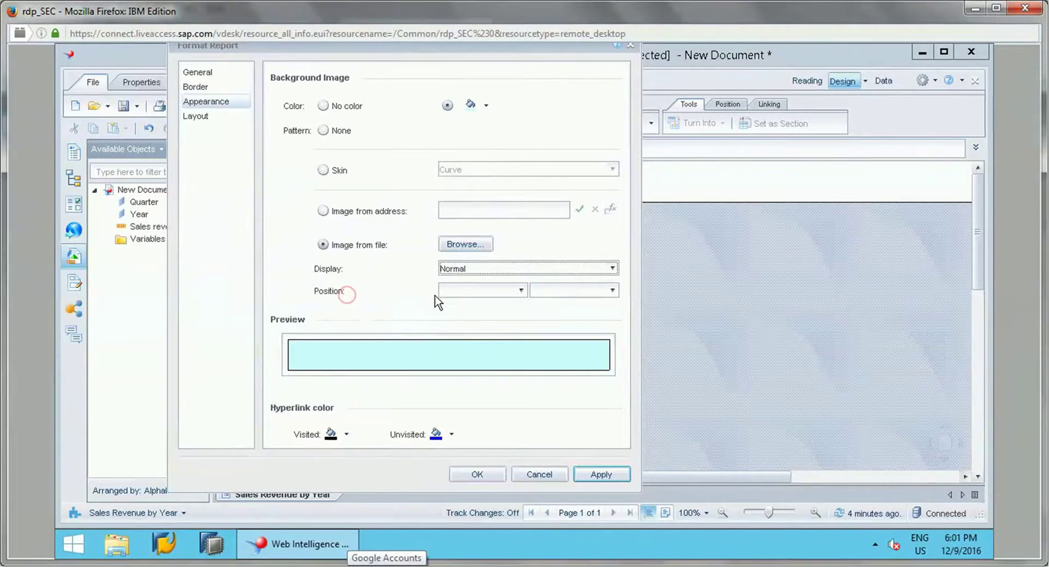
{"action": "left_click", "coordinate": [347, 295]}
{"action": "left_click", "coordinate": [503, 294]}
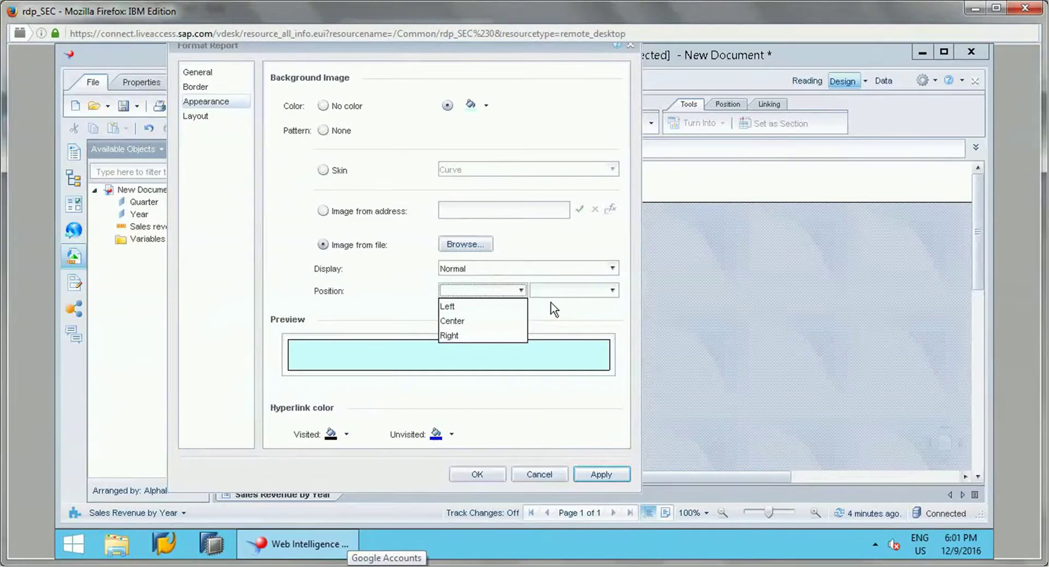
{"action": "left_click", "coordinate": [451, 320]}
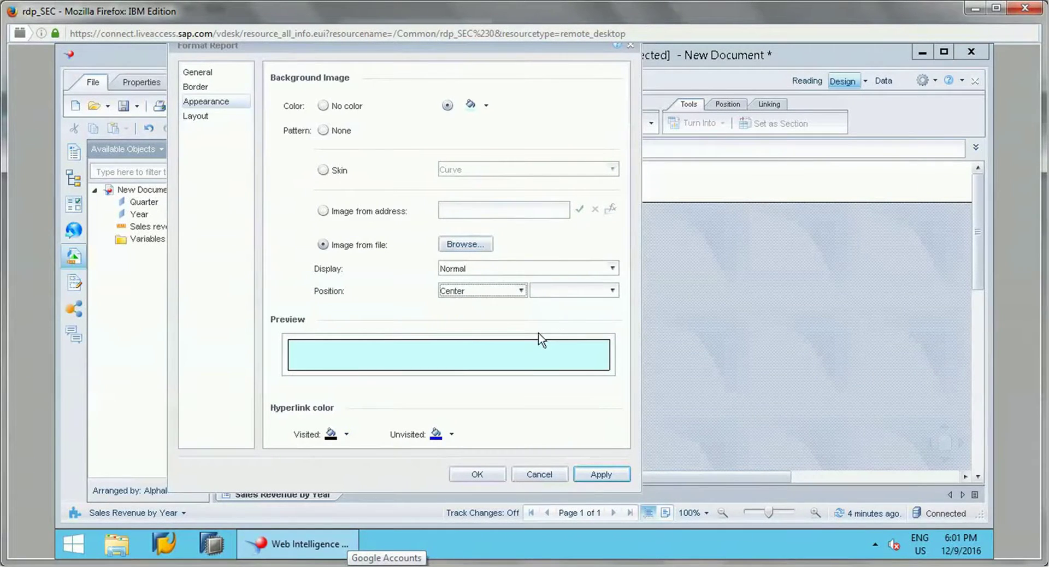
{"action": "left_click", "coordinate": [601, 473]}
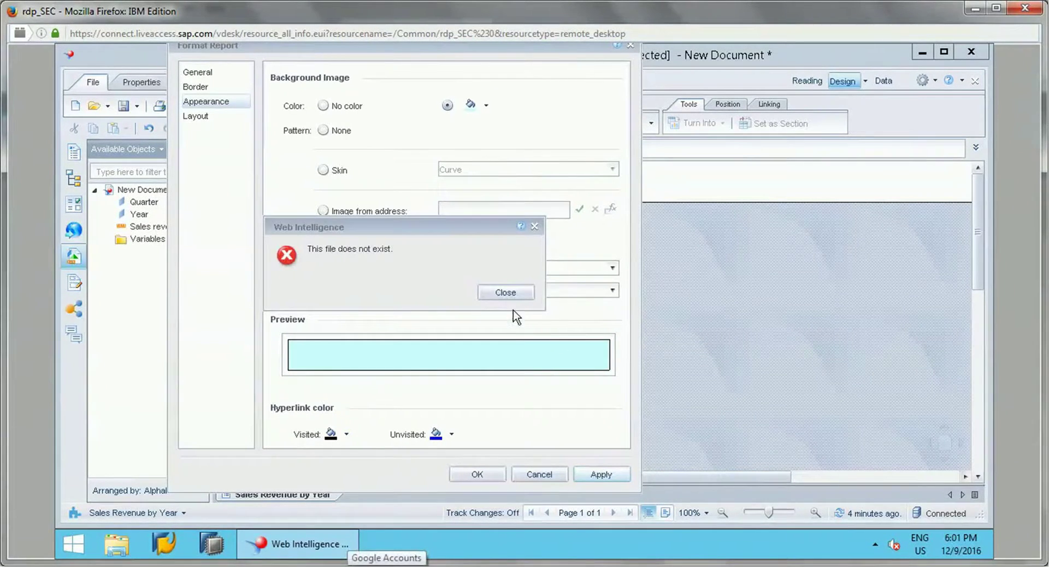
{"action": "left_click", "coordinate": [510, 292]}
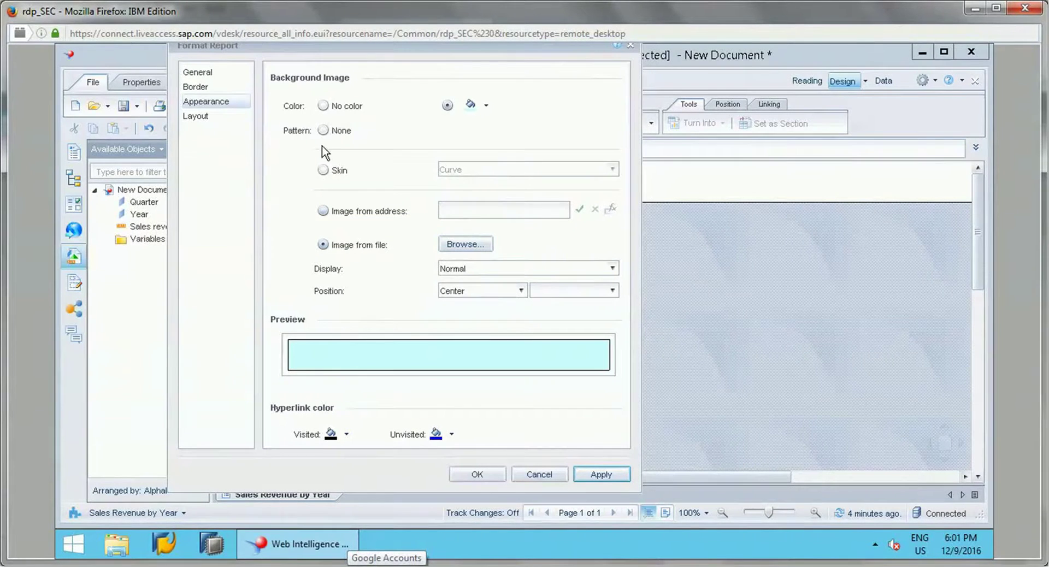
- Switch the background back to the Curve skin and set the hyperlink colors to yellow for visited and magenta for unvisited
{"action": "left_click", "coordinate": [323, 169]}
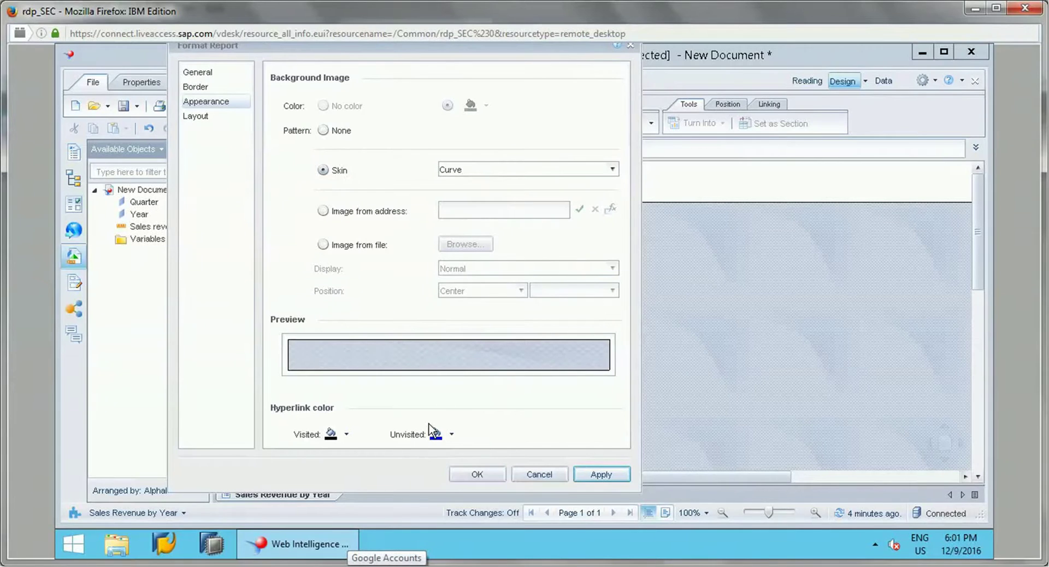
{"action": "left_click", "coordinate": [347, 436]}
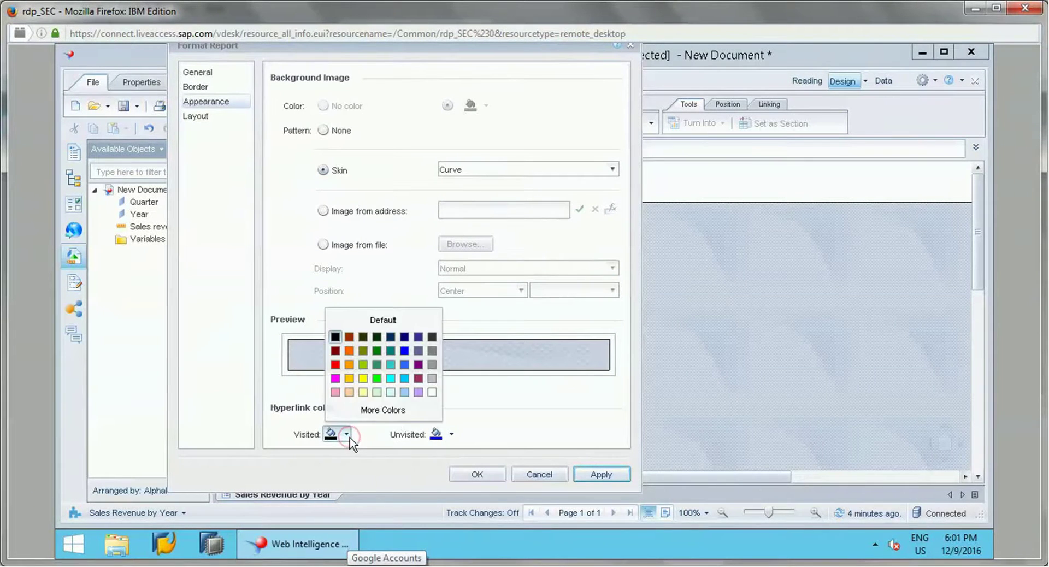
{"action": "left_click", "coordinate": [362, 378]}
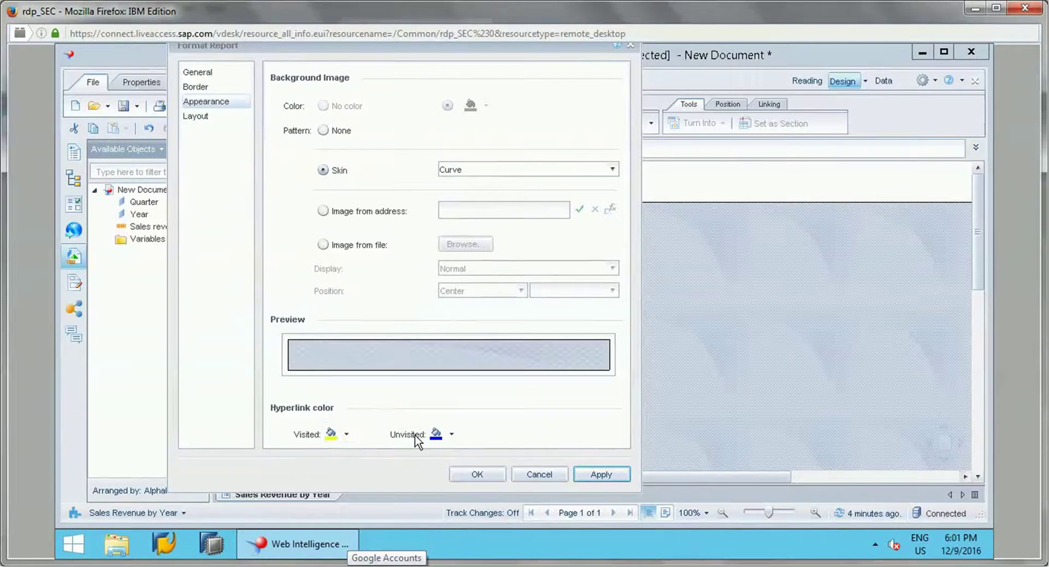
{"action": "left_click", "coordinate": [451, 434]}
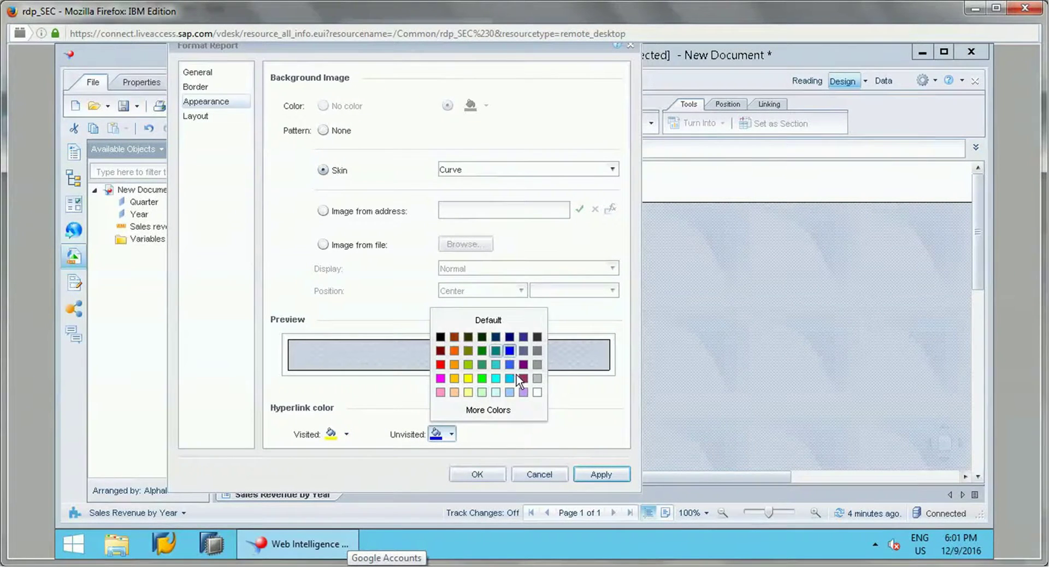
{"action": "left_click", "coordinate": [441, 378]}
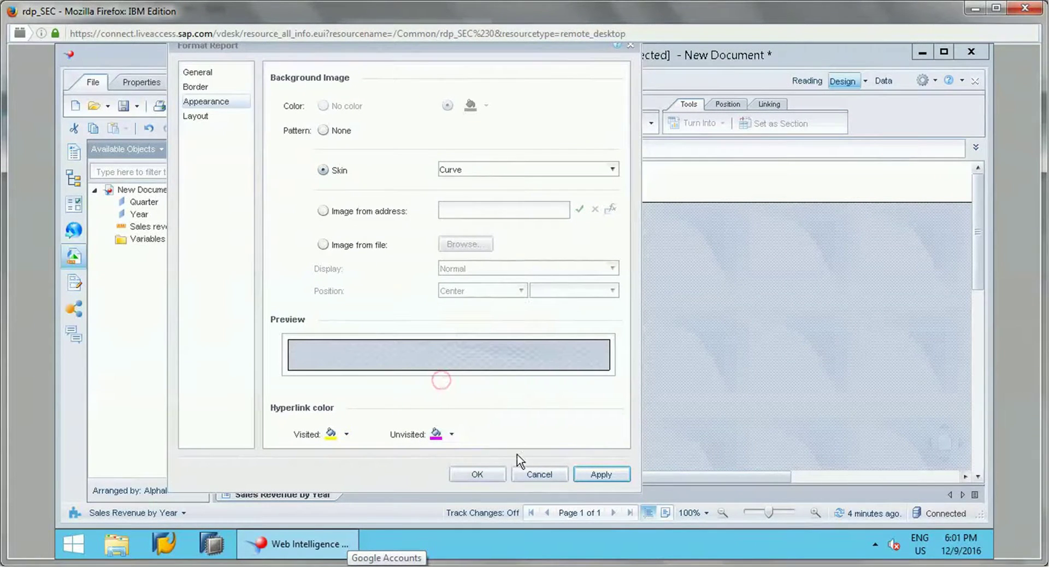
- Review the page size and orientation choices in the report's layout settings
{"action": "left_click", "coordinate": [202, 118]}
{"action": "left_click", "coordinate": [205, 100]}
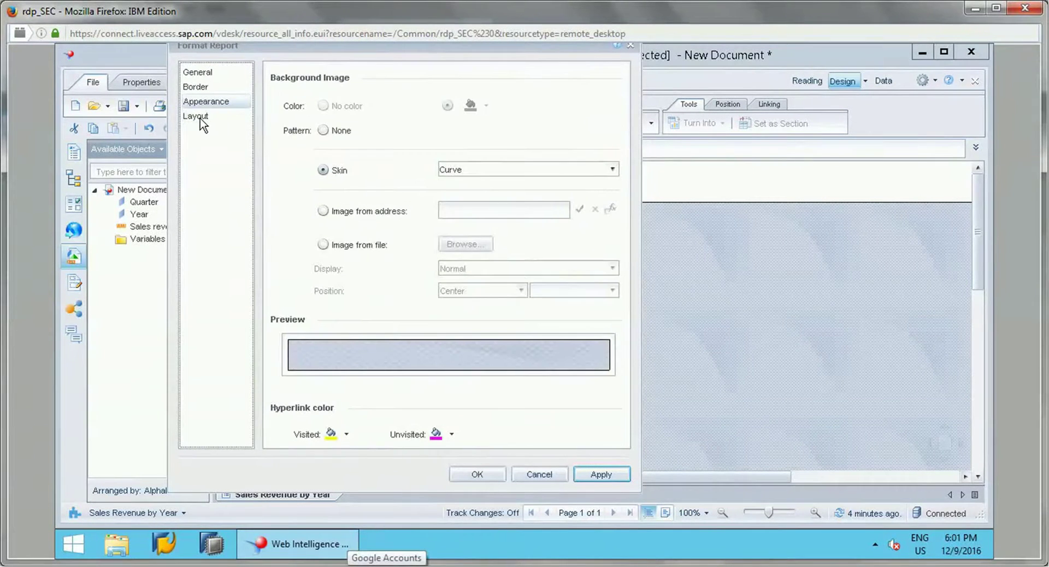
{"action": "left_click", "coordinate": [198, 116]}
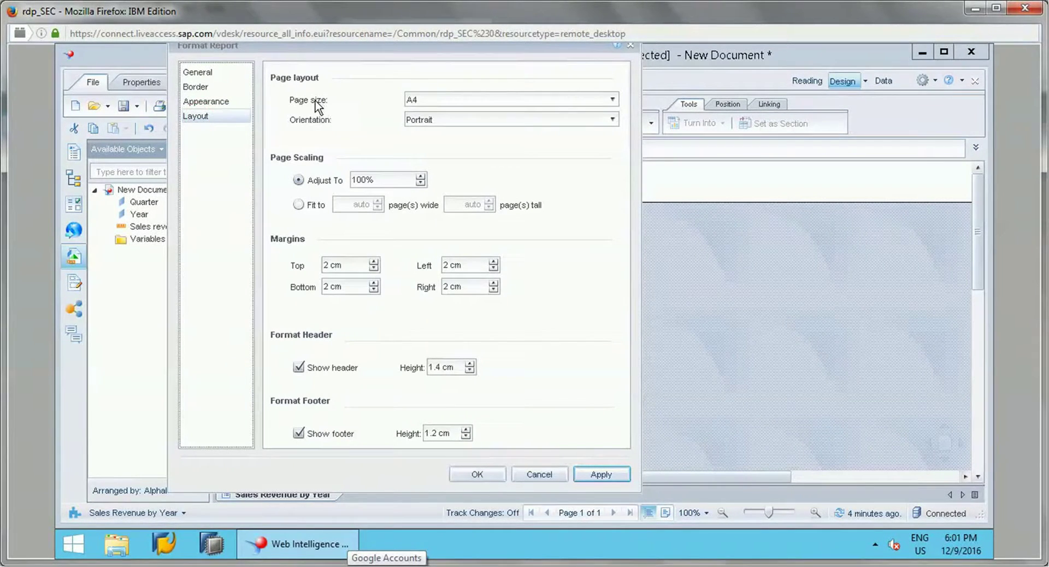
{"action": "left_click", "coordinate": [478, 104]}
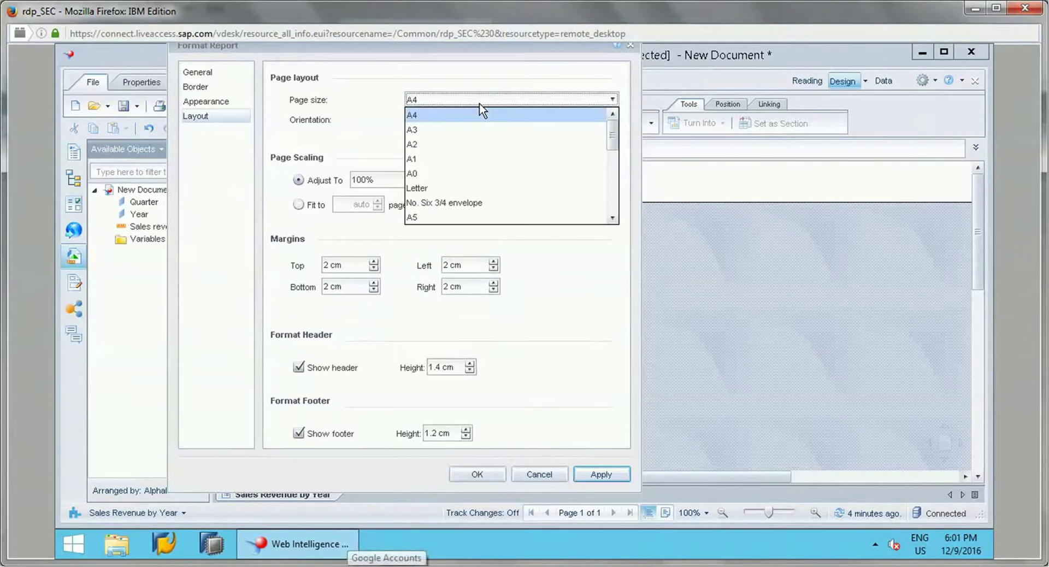
{"action": "left_click", "coordinate": [480, 103]}
{"action": "left_click", "coordinate": [446, 122]}
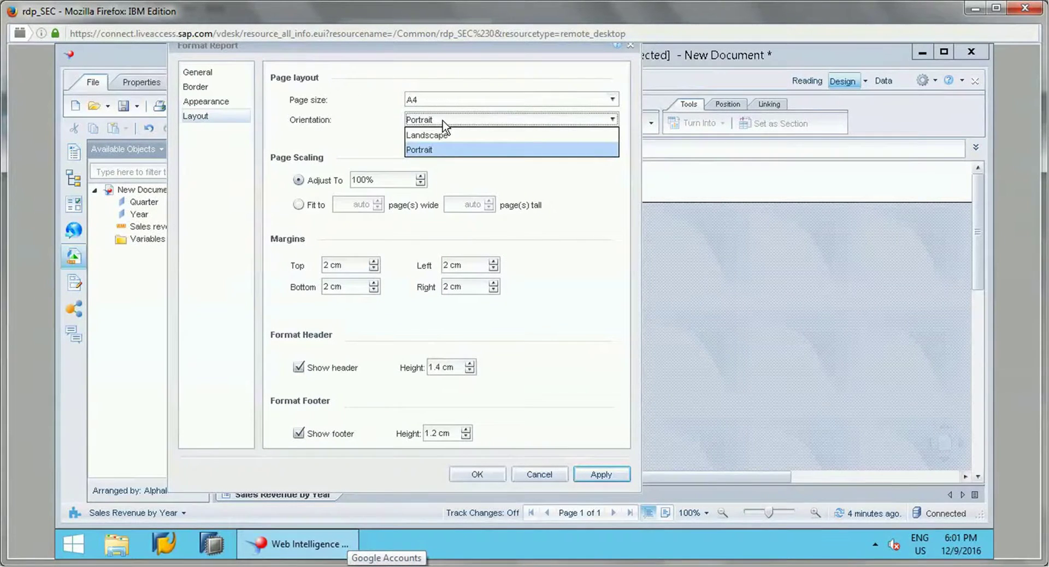
{"action": "left_click", "coordinate": [443, 121]}
{"action": "left_click", "coordinate": [442, 121]}
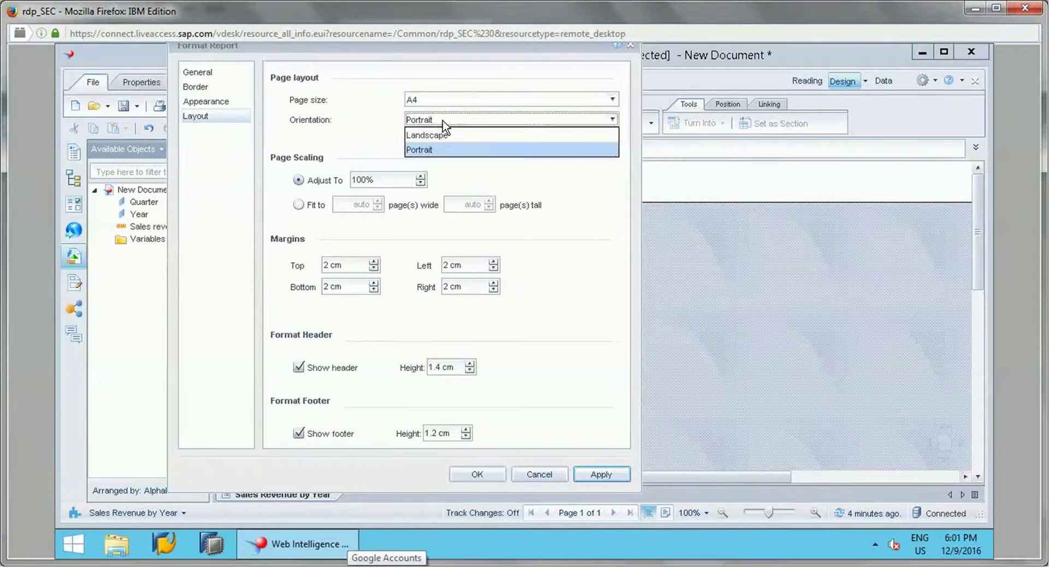
{"action": "left_click", "coordinate": [361, 143]}
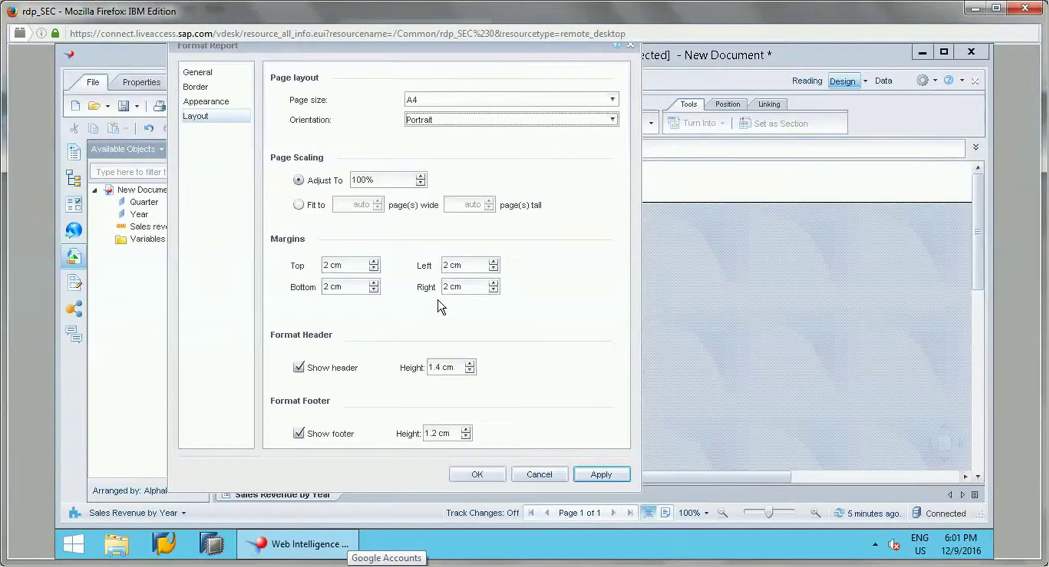
- Set the report's top margin to 1 cm, apply the layout settings and close the Format Report dialog
{"action": "left_click", "coordinate": [332, 268]}
{"action": "key", "text": "BackSpace"}
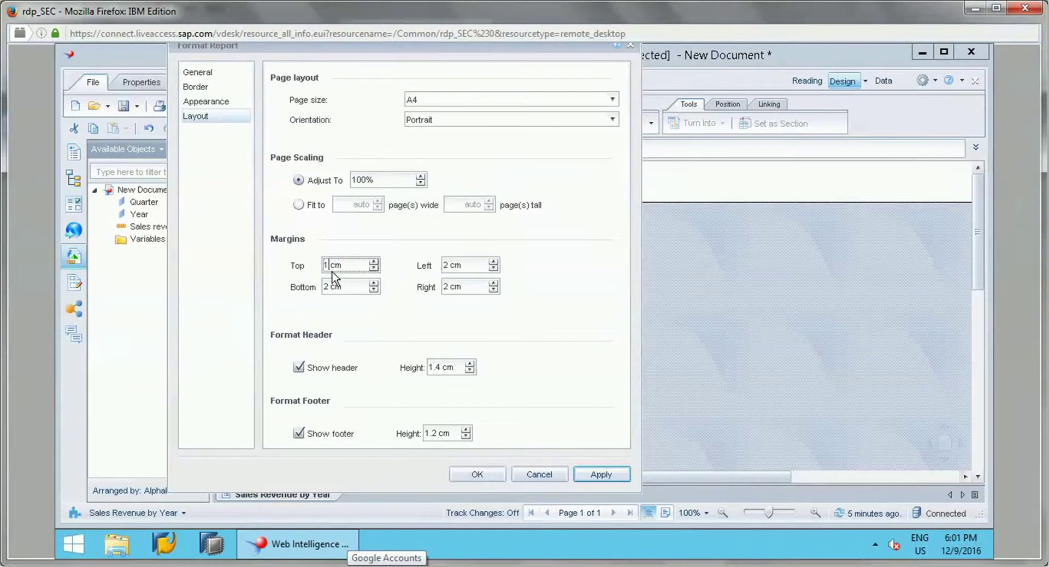
{"action": "key", "text": "Tab"}
{"action": "left_click", "coordinate": [330, 288]}
{"action": "left_click", "coordinate": [449, 288]}
{"action": "left_click", "coordinate": [335, 368]}
{"action": "left_click", "coordinate": [600, 474]}
{"action": "left_click", "coordinate": [475, 474]}
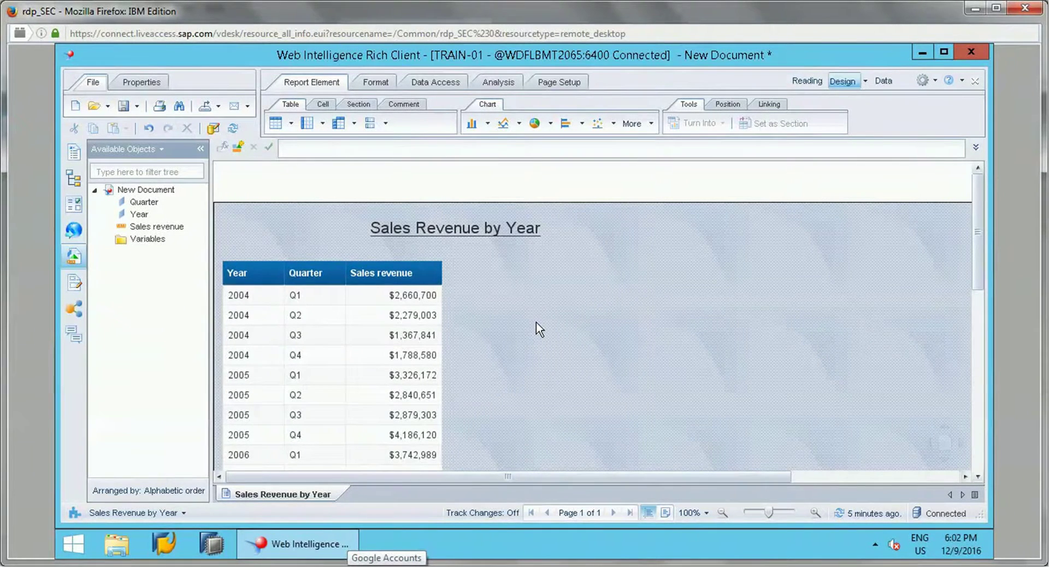
{"action": "left_click", "coordinate": [452, 232]}
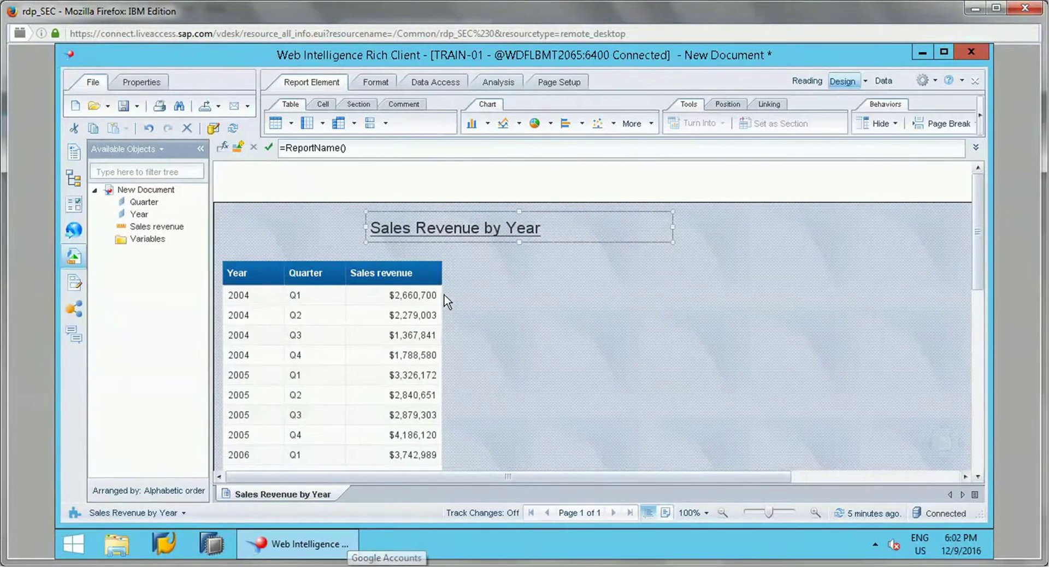
{"action": "left_click", "coordinate": [559, 336]}
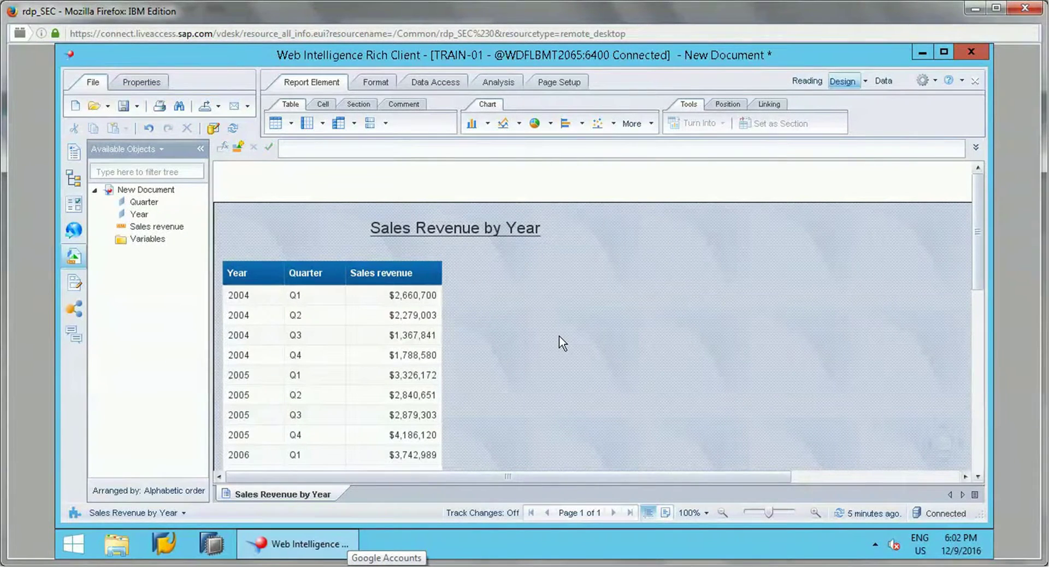
{"action": "mouse_move", "coordinate": [978, 271]}
{"action": "left_mouse_down"}
{"action": "mouse_move", "coordinate": [988, 434]}
{"action": "mouse_move", "coordinate": [977, 269]}
{"action": "left_mouse_up"}
- Examine the document's map, summary and structure, including the elements and commands available for the Sales Revenue by Year report
{"action": "left_click", "coordinate": [73, 179]}
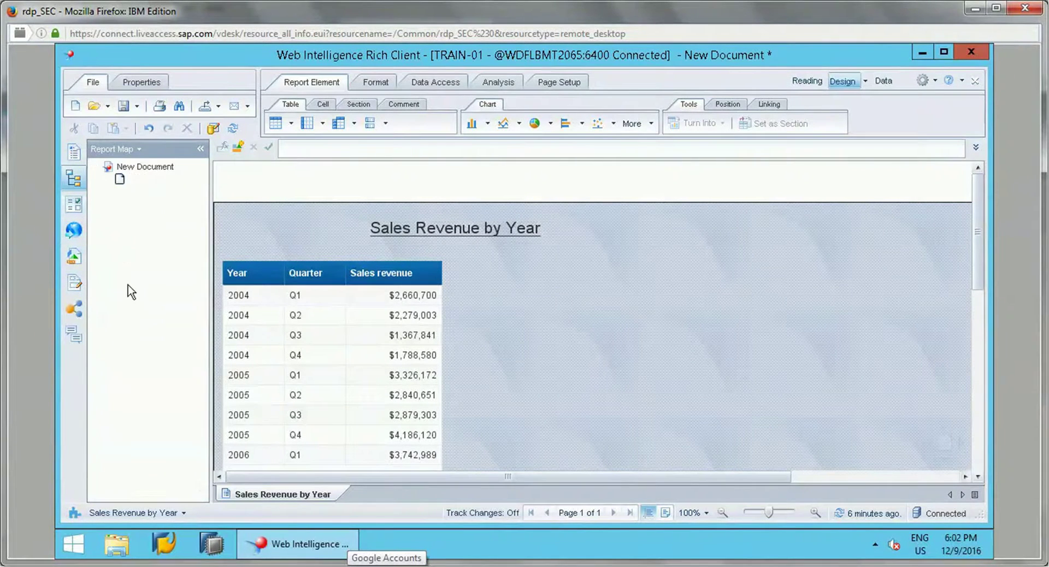
{"action": "left_click", "coordinate": [74, 152]}
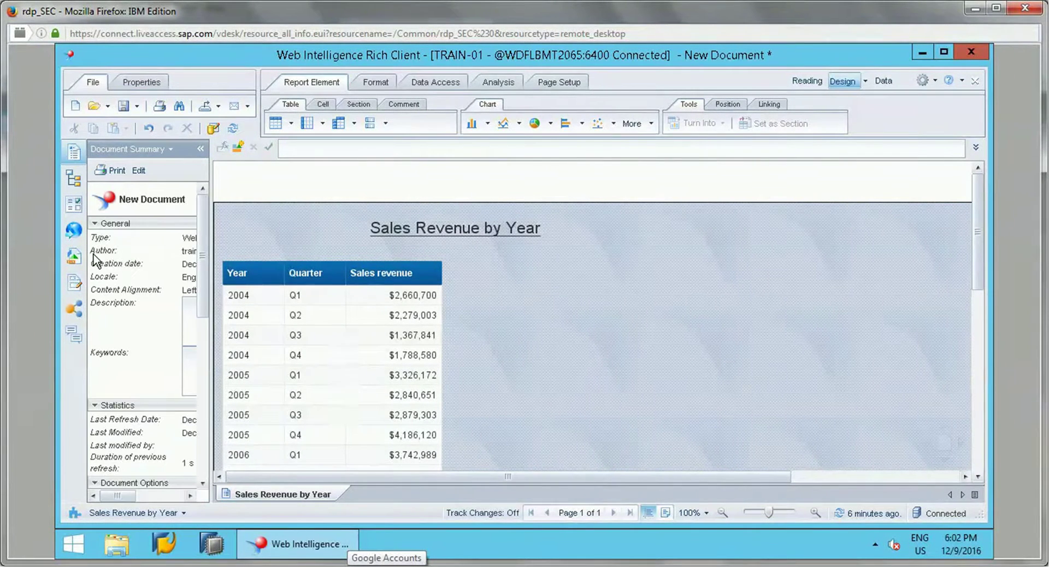
{"action": "left_click", "coordinate": [73, 283]}
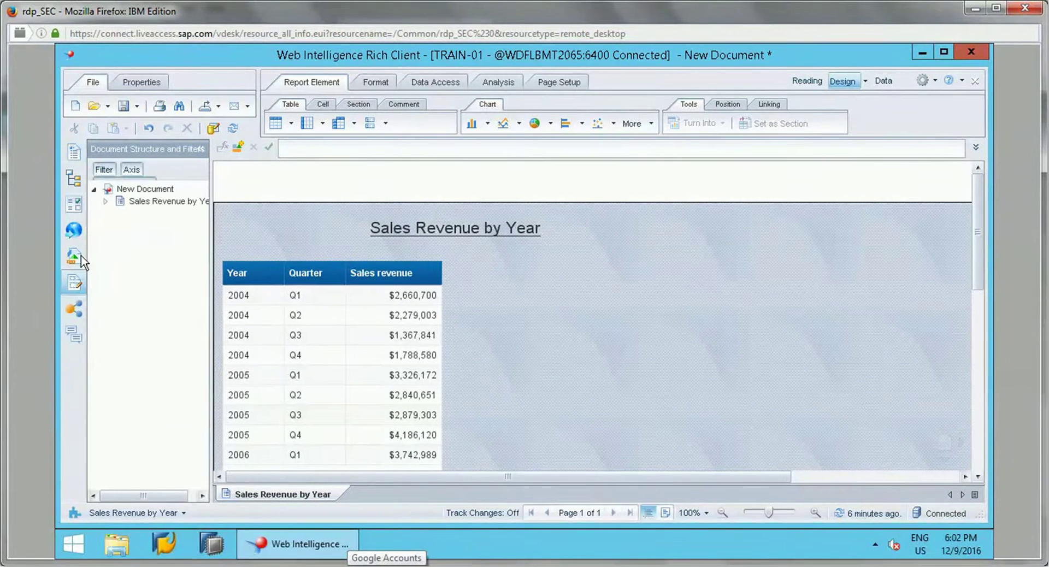
{"action": "left_click", "coordinate": [106, 201]}
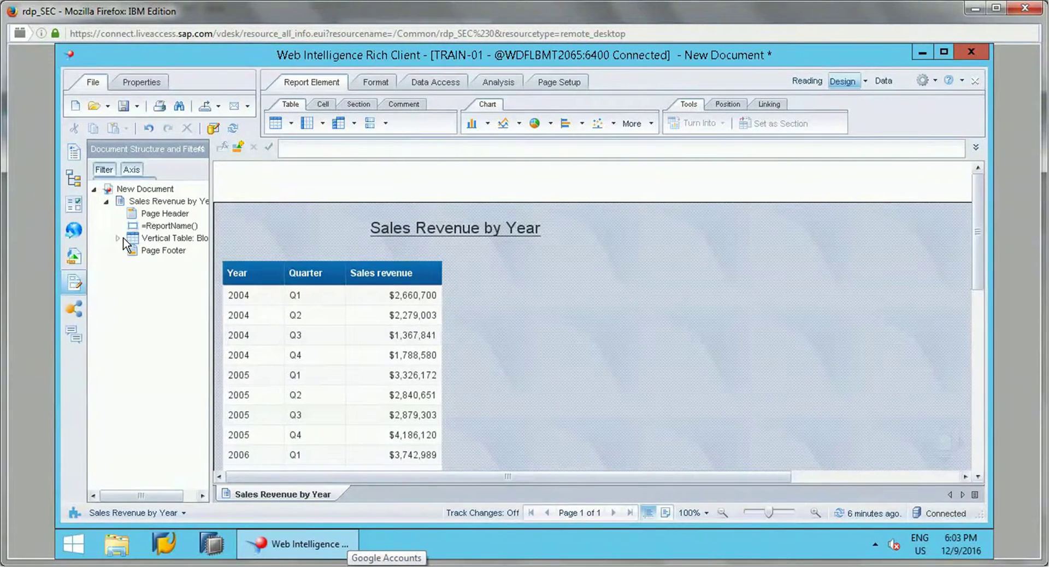
{"action": "left_click", "coordinate": [140, 189]}
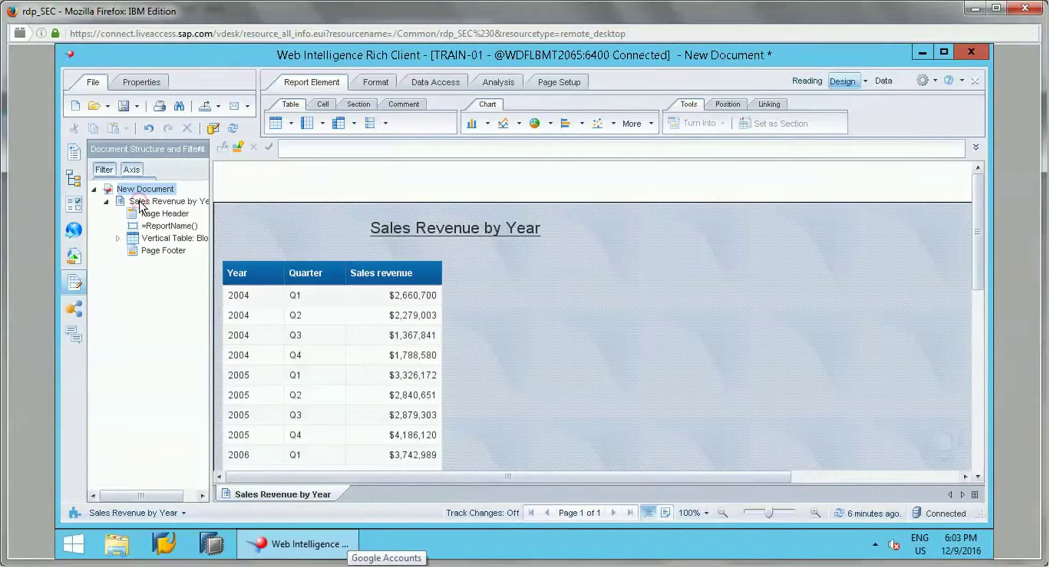
{"action": "right_click", "coordinate": [140, 203]}
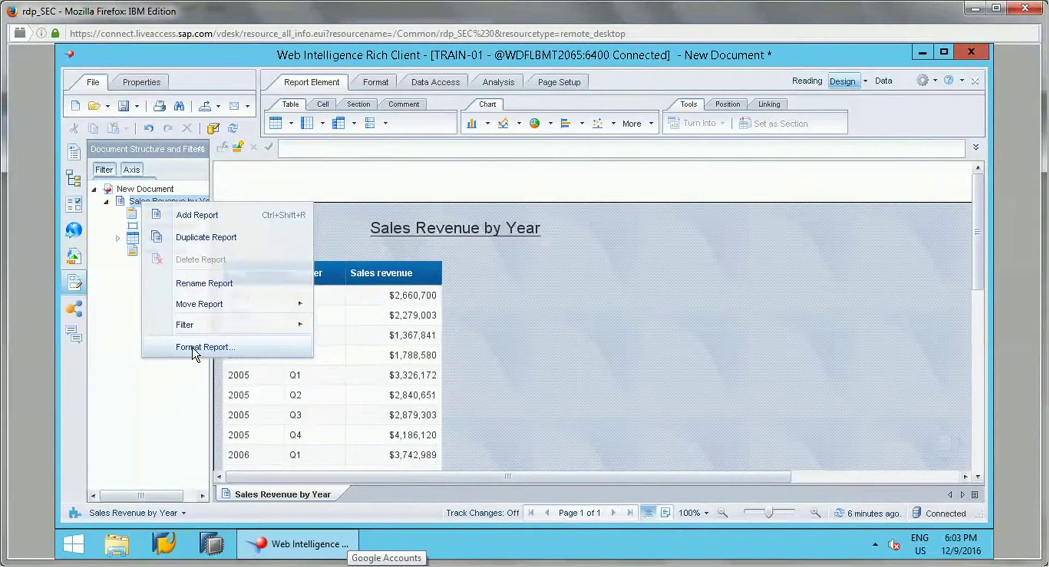
{"action": "left_click", "coordinate": [576, 363]}
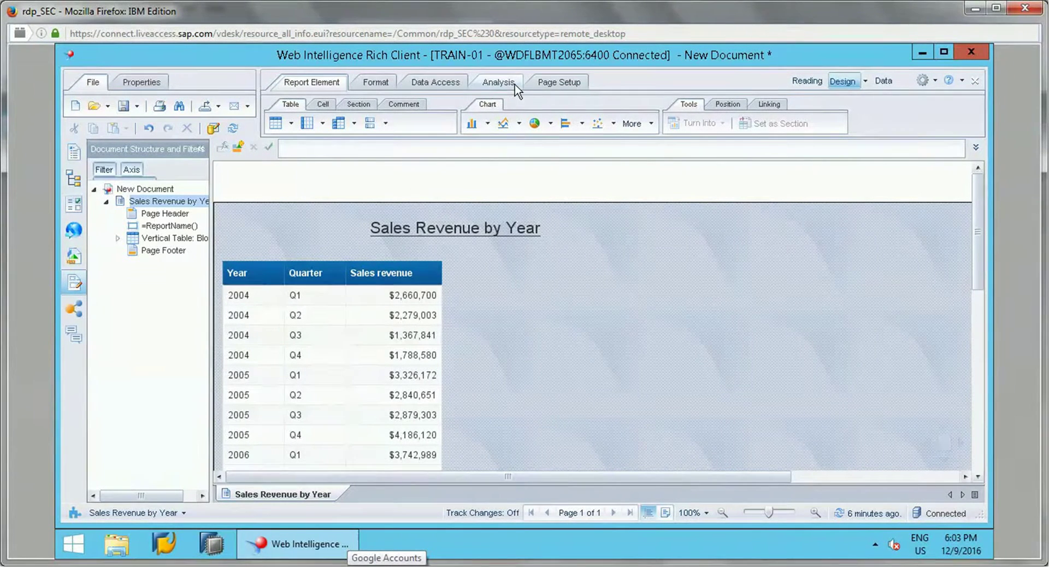
- Review the report element commands available for tables, cells, sections, positioning and linking
{"action": "left_click", "coordinate": [555, 85]}
{"action": "left_click", "coordinate": [375, 82]}
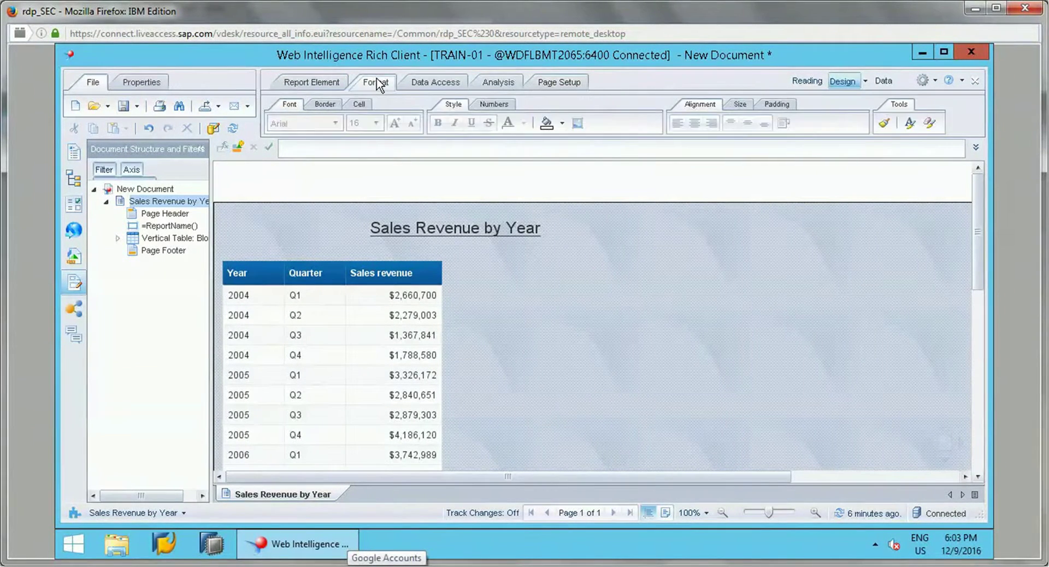
{"action": "left_click", "coordinate": [313, 85]}
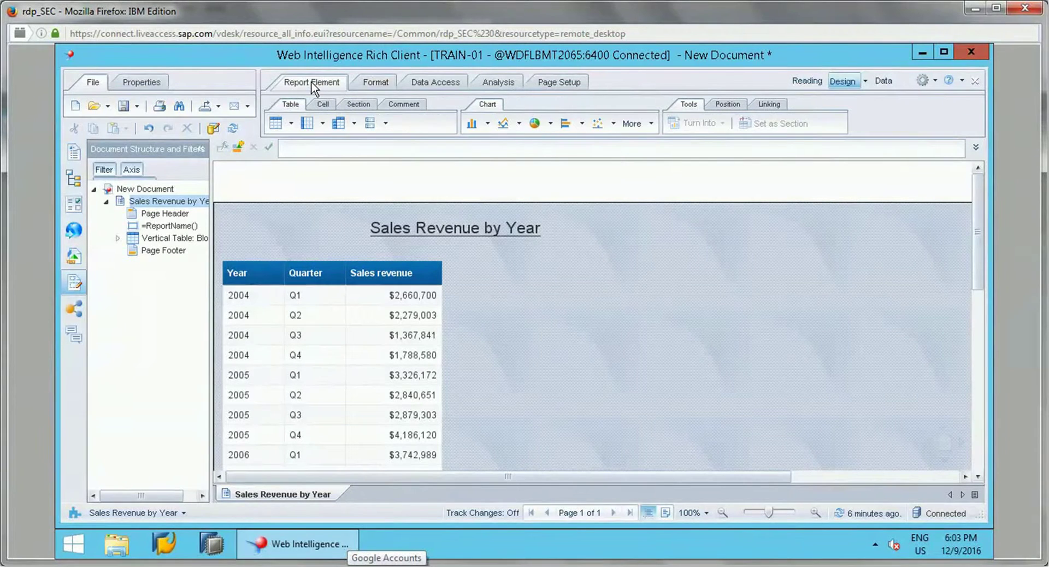
{"action": "left_click", "coordinate": [360, 106]}
{"action": "left_click", "coordinate": [290, 104]}
{"action": "left_click", "coordinate": [323, 105]}
{"action": "left_click", "coordinate": [359, 105]}
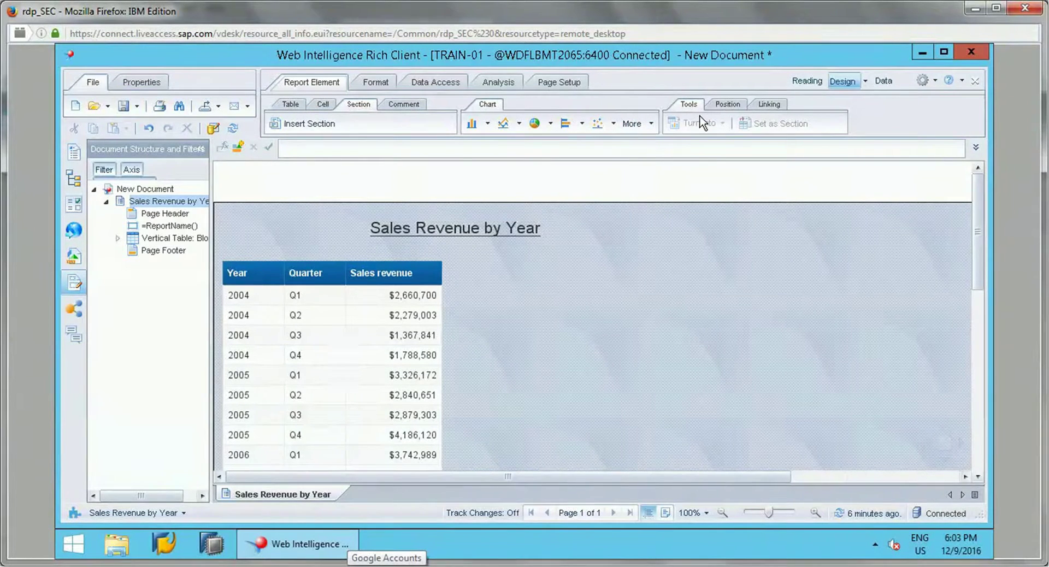
{"action": "left_click", "coordinate": [728, 104]}
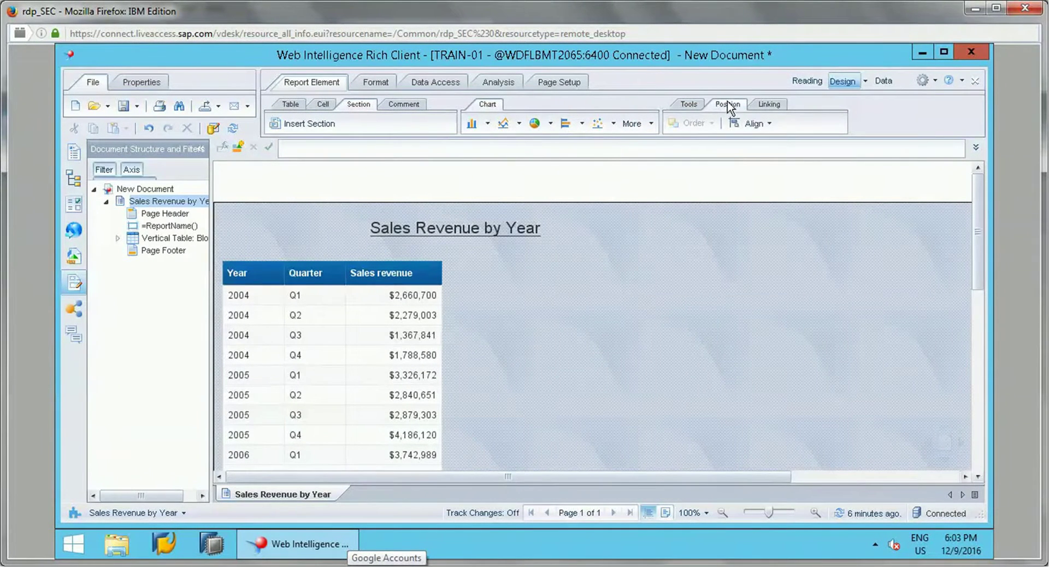
{"action": "left_click", "coordinate": [769, 105]}
- Check which alignment options are available with the whole report selected and with the Sales revenue column selected
{"action": "left_click", "coordinate": [728, 105]}
{"action": "left_click", "coordinate": [764, 124]}
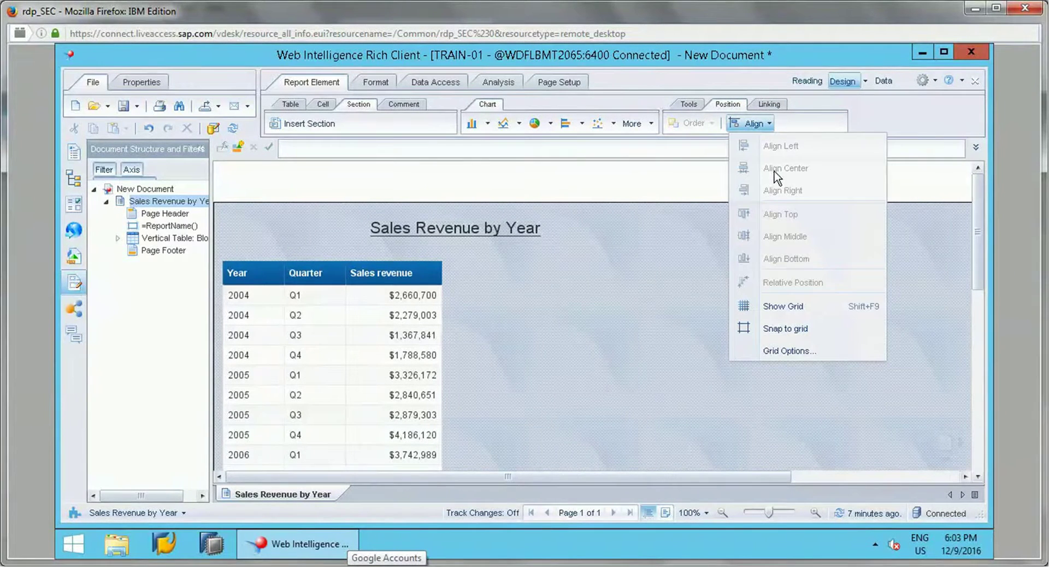
{"action": "left_click", "coordinate": [409, 315]}
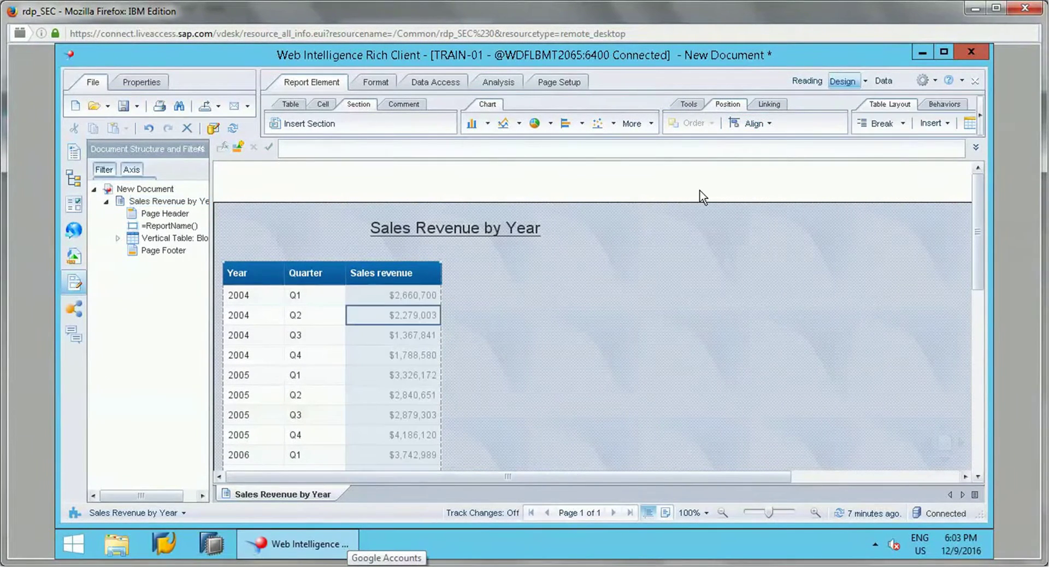
{"action": "left_click", "coordinate": [770, 126]}
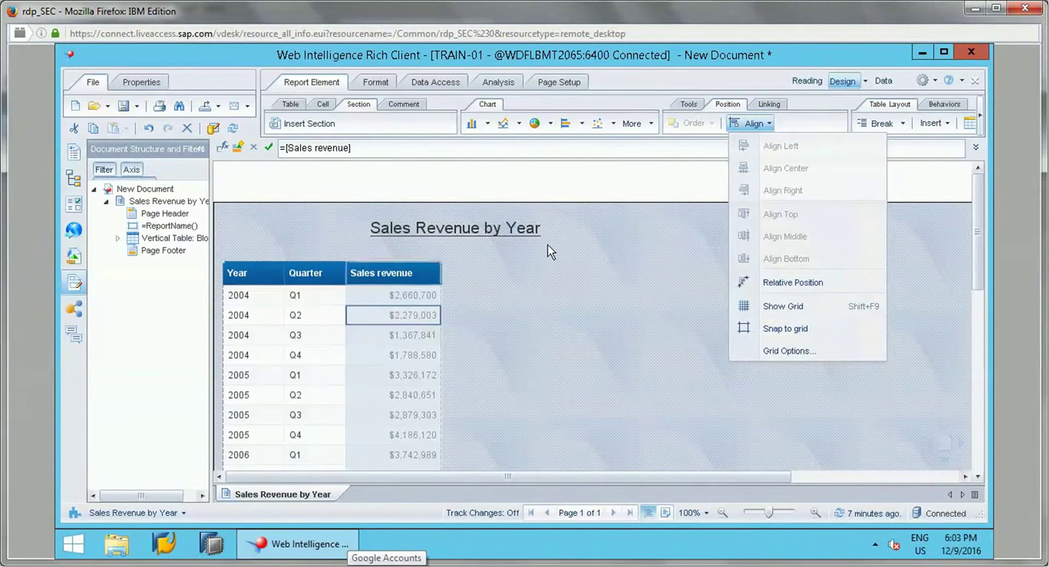
{"action": "left_click", "coordinate": [594, 335]}
{"action": "left_click", "coordinate": [471, 215]}
- Inspect the cell formatting, size and padding settings of the Sales revenue and Quarter columns
{"action": "left_click", "coordinate": [376, 82]}
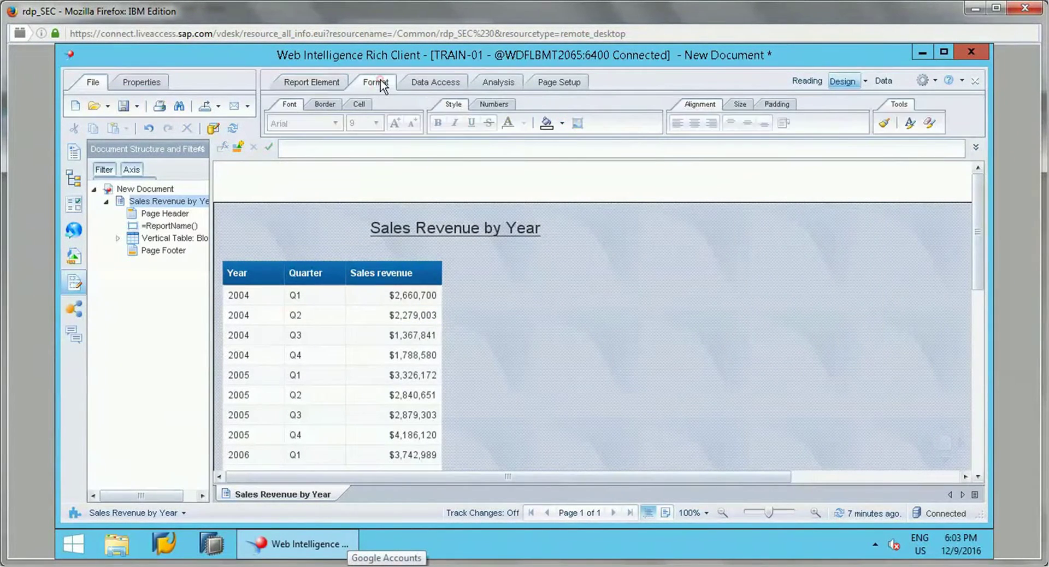
{"action": "left_click", "coordinate": [359, 104]}
{"action": "left_click", "coordinate": [423, 315]}
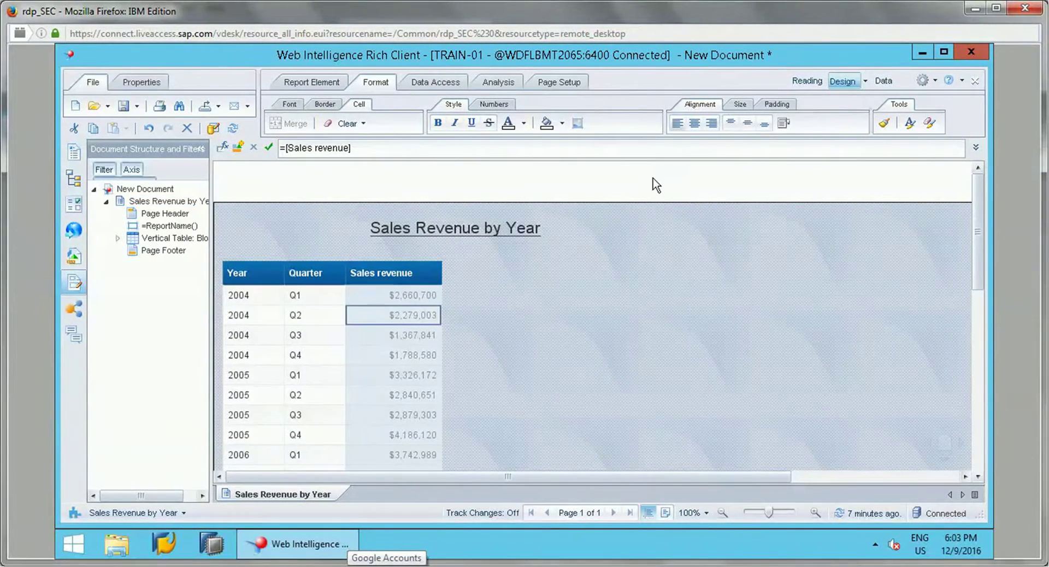
{"action": "left_click", "coordinate": [740, 104]}
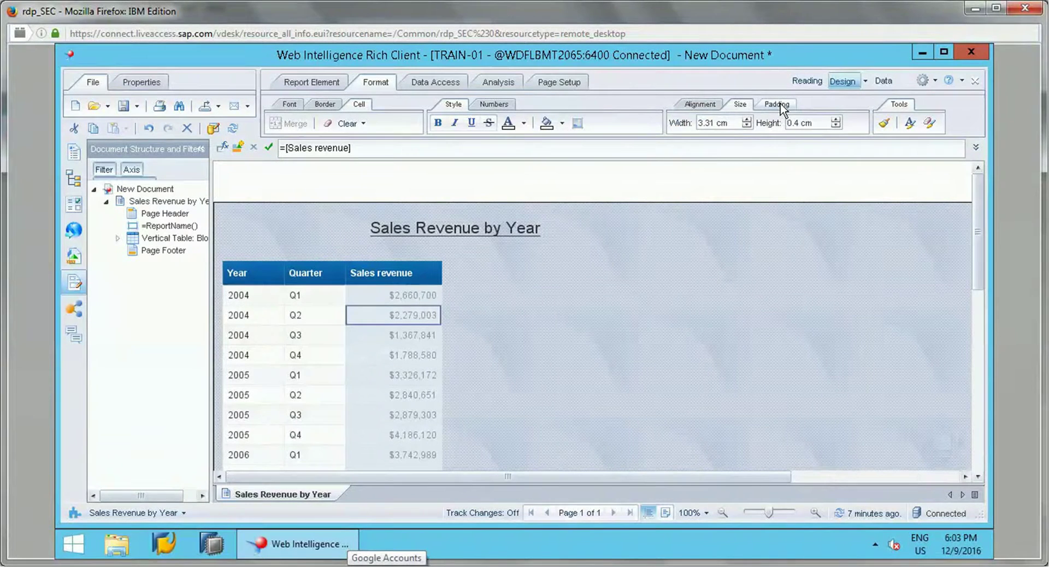
{"action": "left_click", "coordinate": [777, 104]}
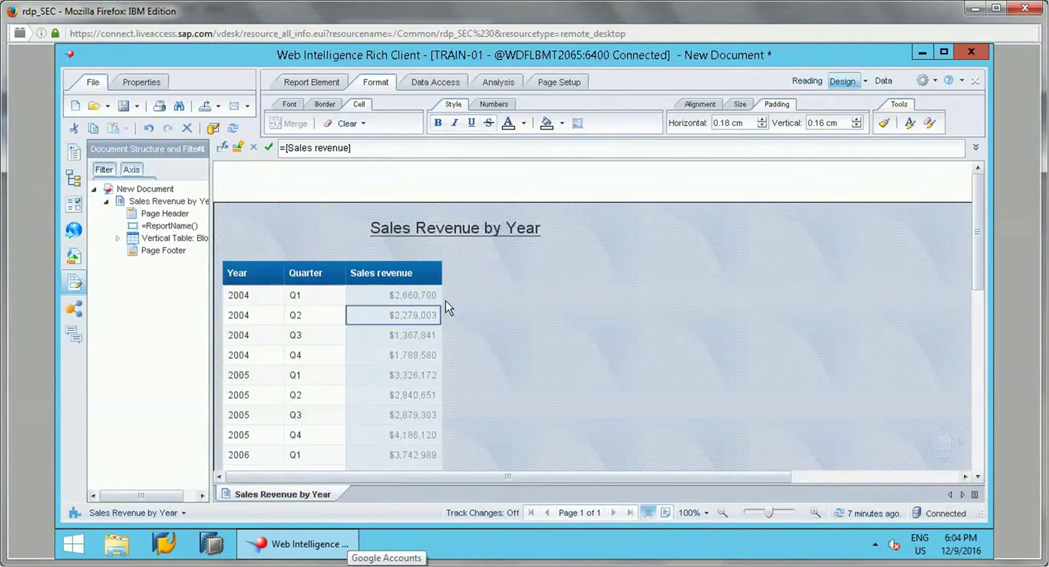
{"action": "left_click", "coordinate": [322, 316]}
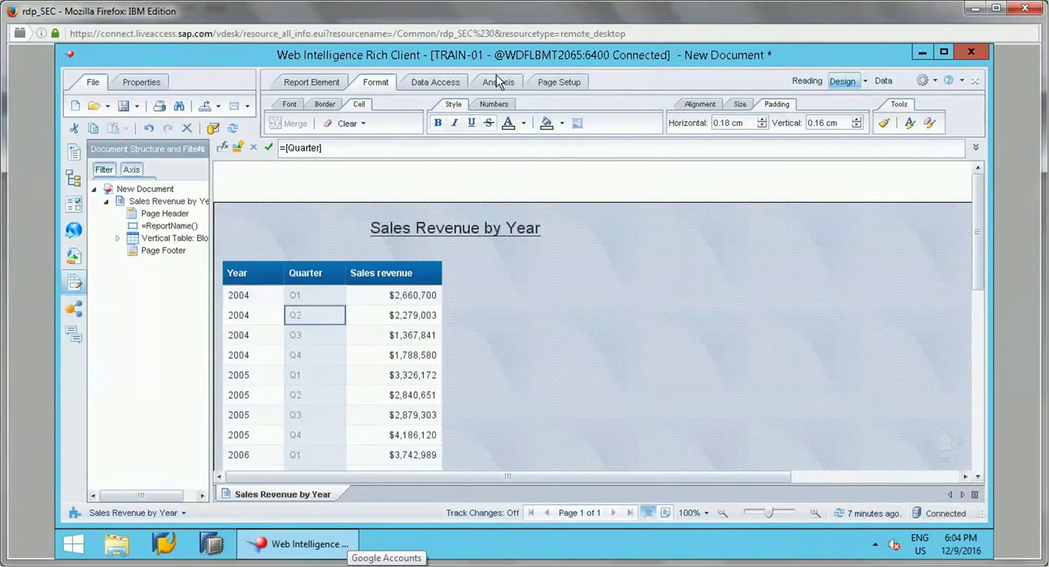
- Review the page orientation and paper size options in the report's page setup
{"action": "left_click", "coordinate": [547, 82]}
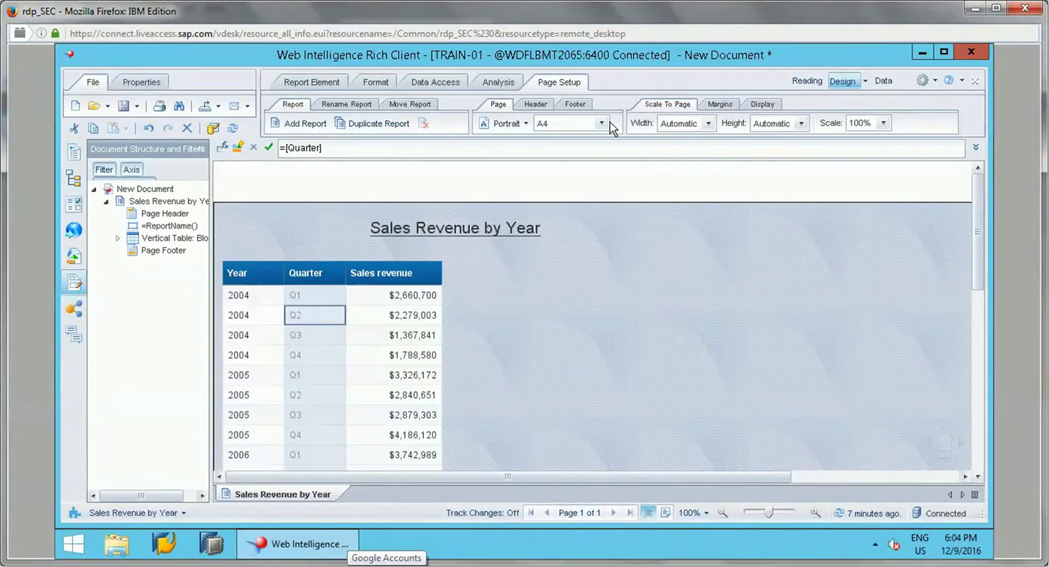
{"action": "left_click", "coordinate": [526, 124]}
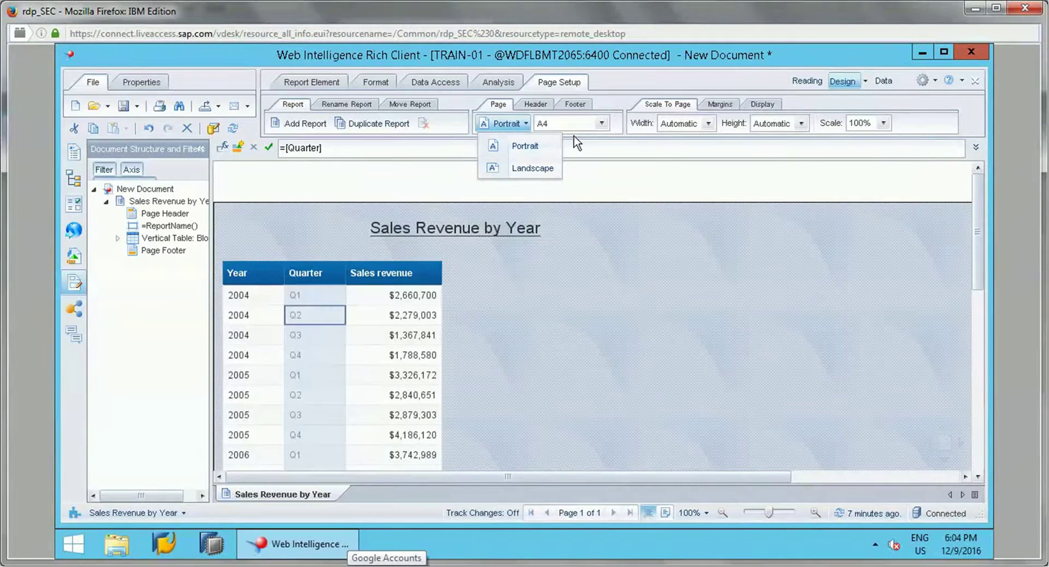
{"action": "left_click", "coordinate": [601, 123]}
{"action": "left_click", "coordinate": [600, 123]}
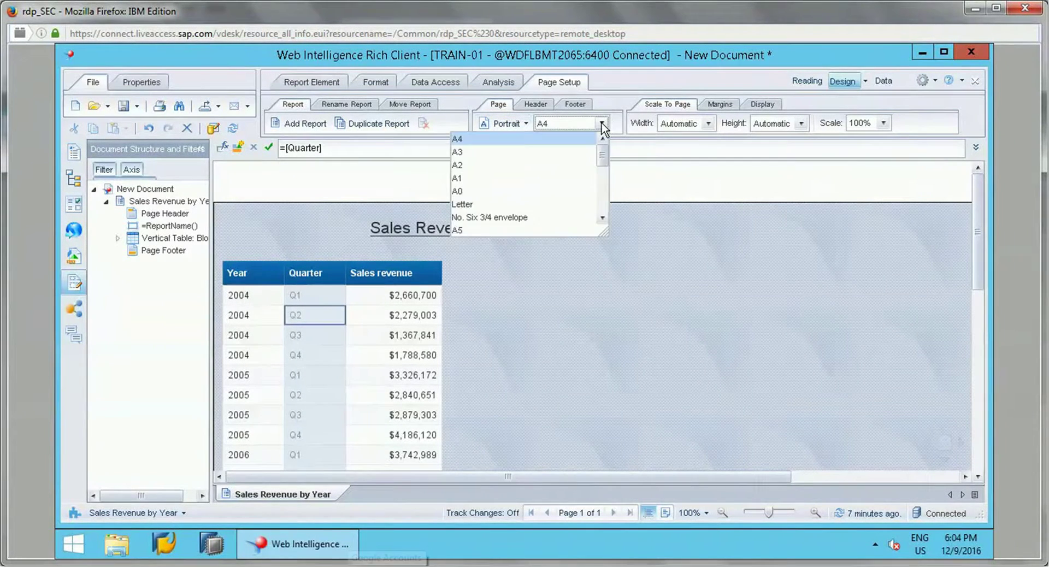
{"action": "left_click", "coordinate": [586, 120]}
- Hide the report's page header and show it again
{"action": "left_click", "coordinate": [537, 105]}
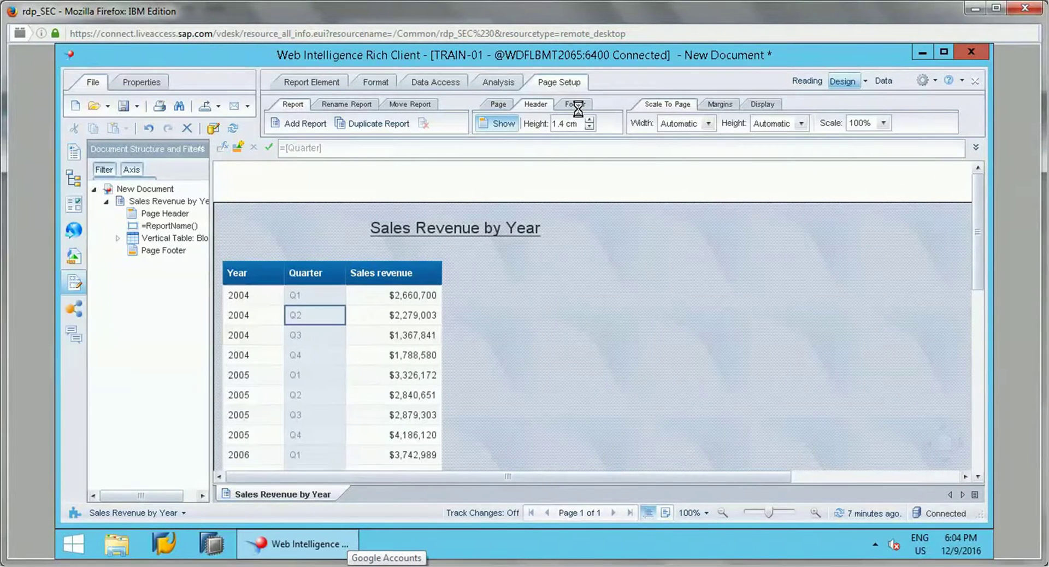
{"action": "left_click", "coordinate": [576, 106]}
{"action": "left_click", "coordinate": [498, 125]}
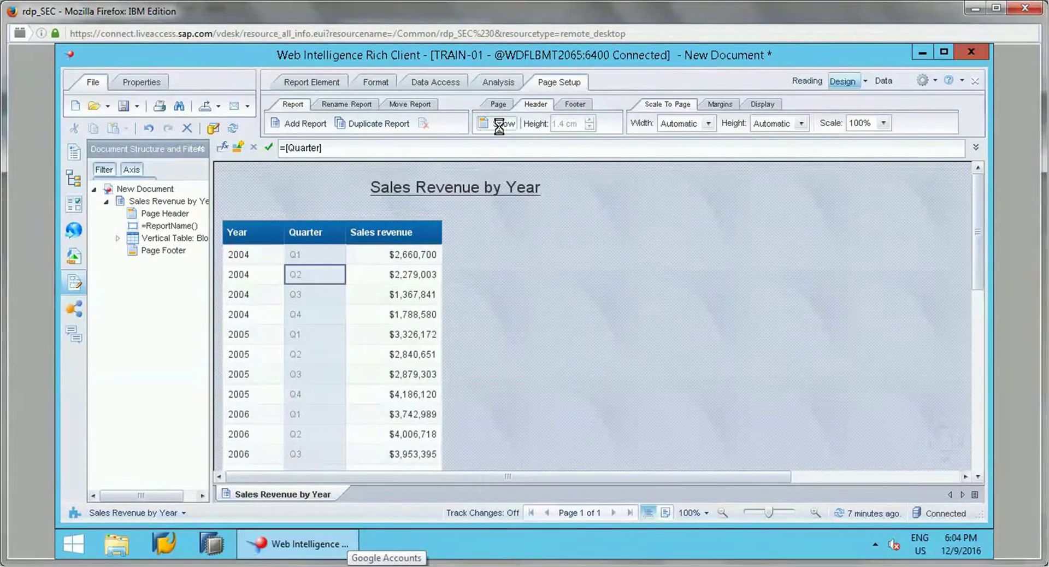
{"action": "left_click", "coordinate": [499, 125]}
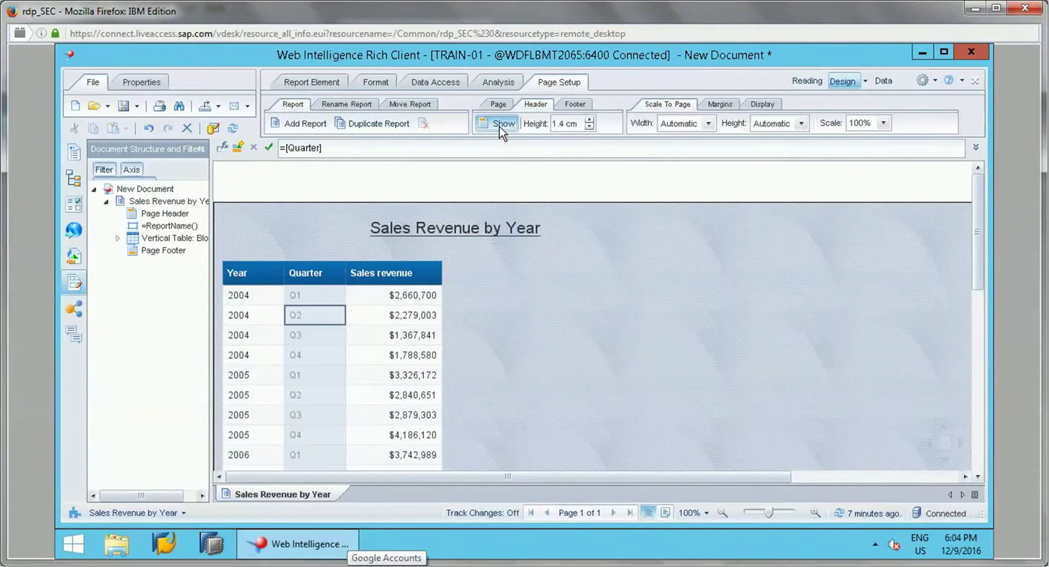
- Set the page header height to 1 cm
{"action": "left_click", "coordinate": [567, 127]}
{"action": "key", "text": "BackSpace"}
{"action": "key", "text": "BackSpace"}
{"action": "key", "text": "BackSpace"}
{"action": "type", "text": "1"}
{"action": "key", "text": "Return"}
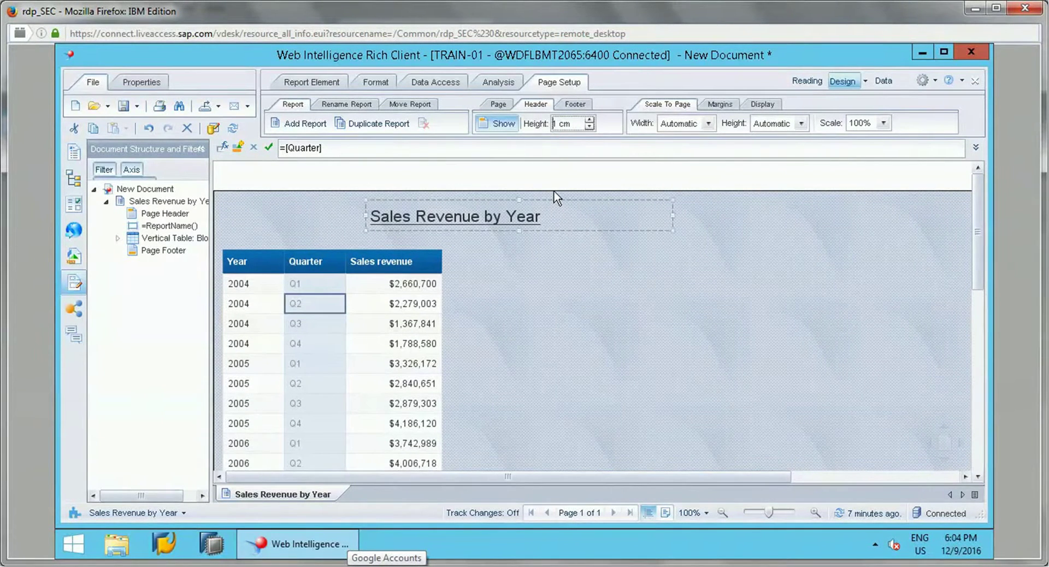
{"action": "left_click", "coordinate": [562, 183]}
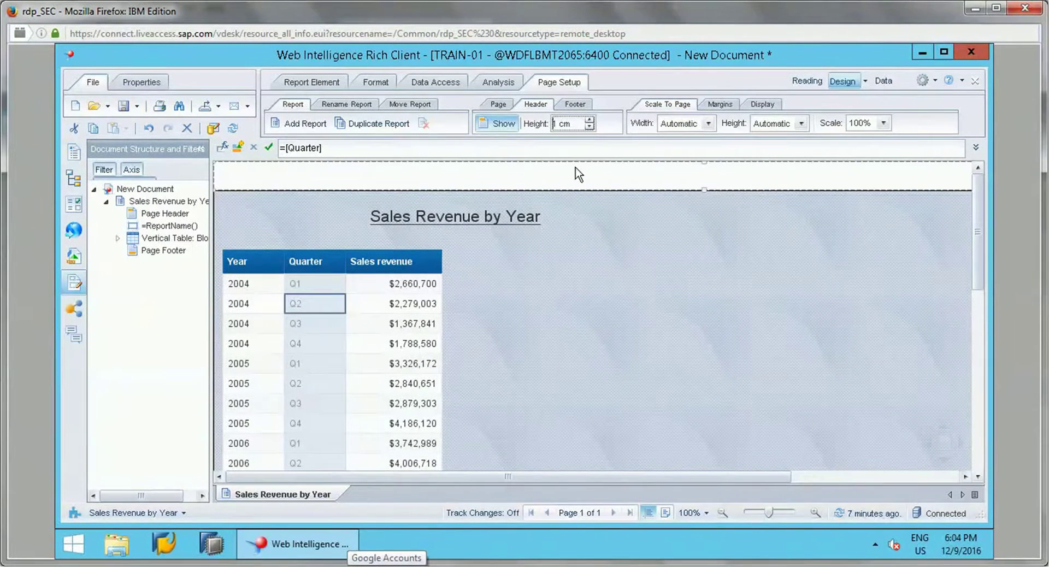
- Review the report's scale-to-page width options, page margins and display settings
{"action": "left_click", "coordinate": [709, 124]}
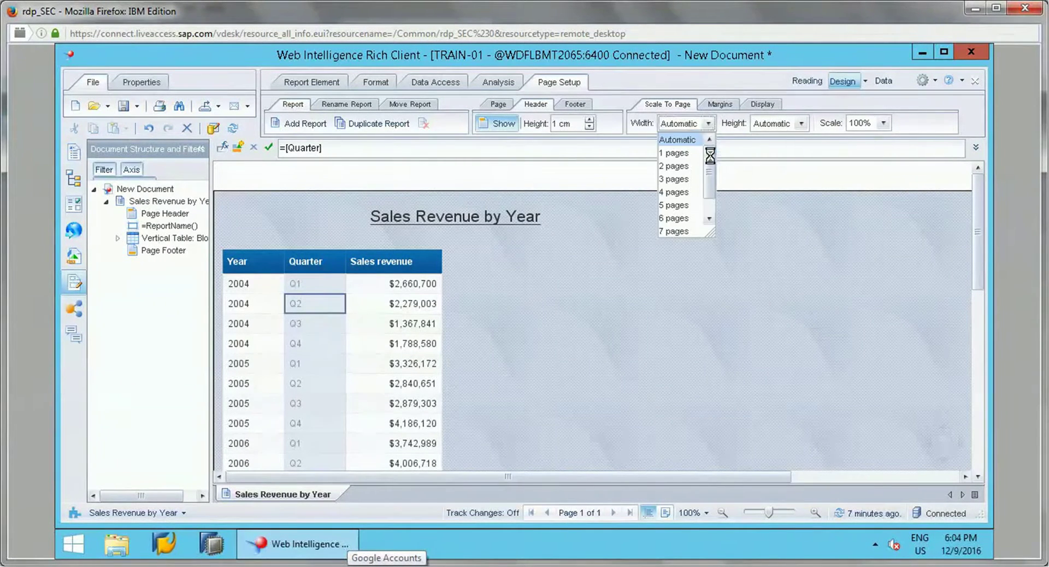
{"action": "left_click", "coordinate": [709, 123]}
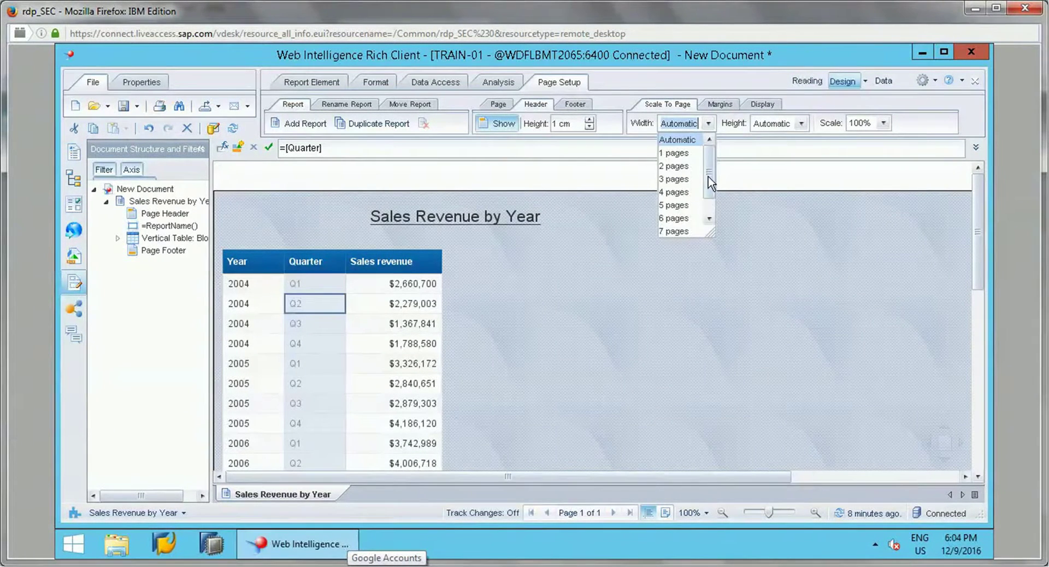
{"action": "left_click", "coordinate": [753, 140]}
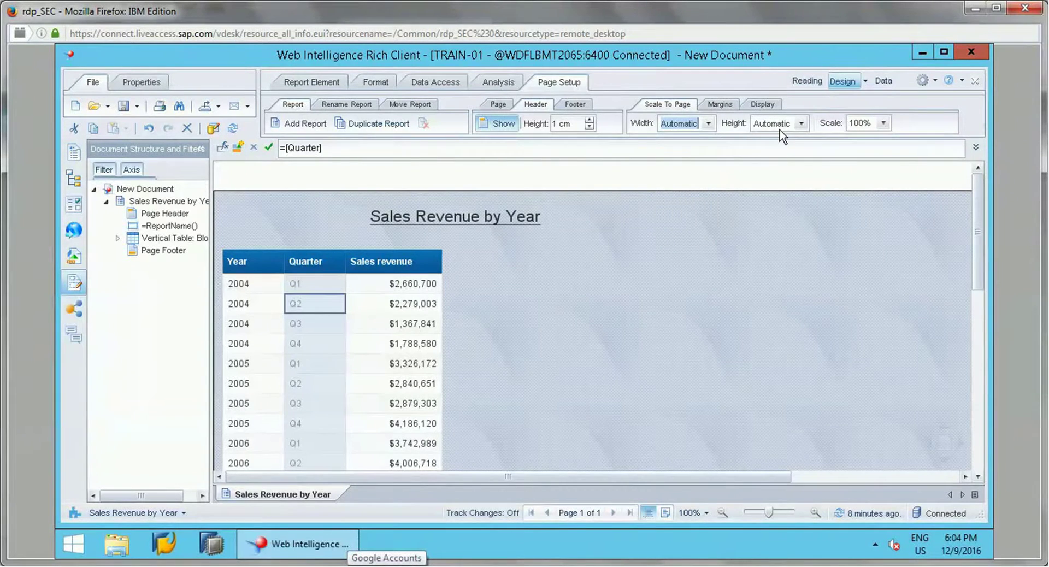
{"action": "left_click", "coordinate": [721, 105]}
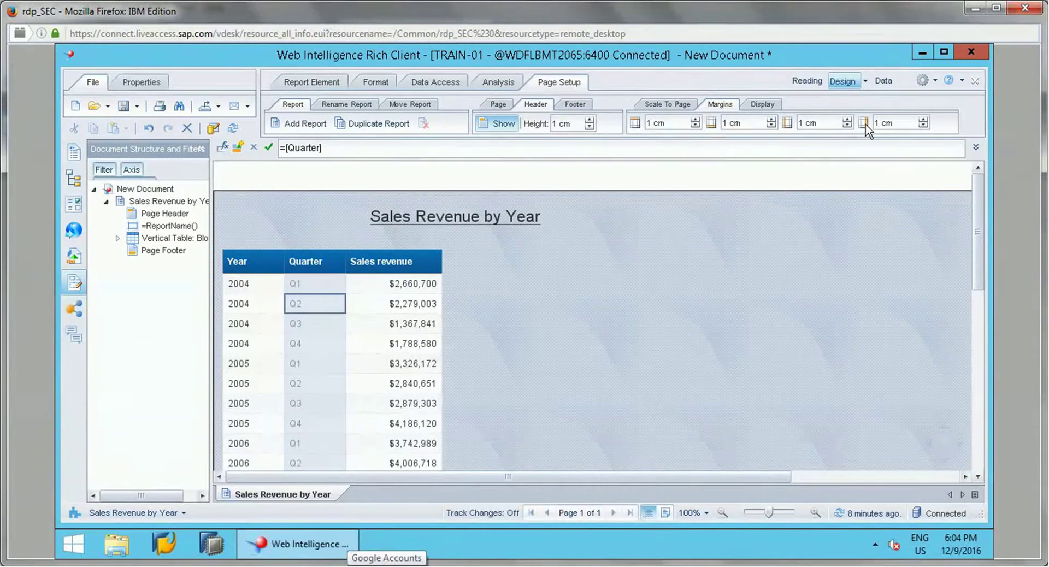
{"action": "left_click", "coordinate": [768, 103]}
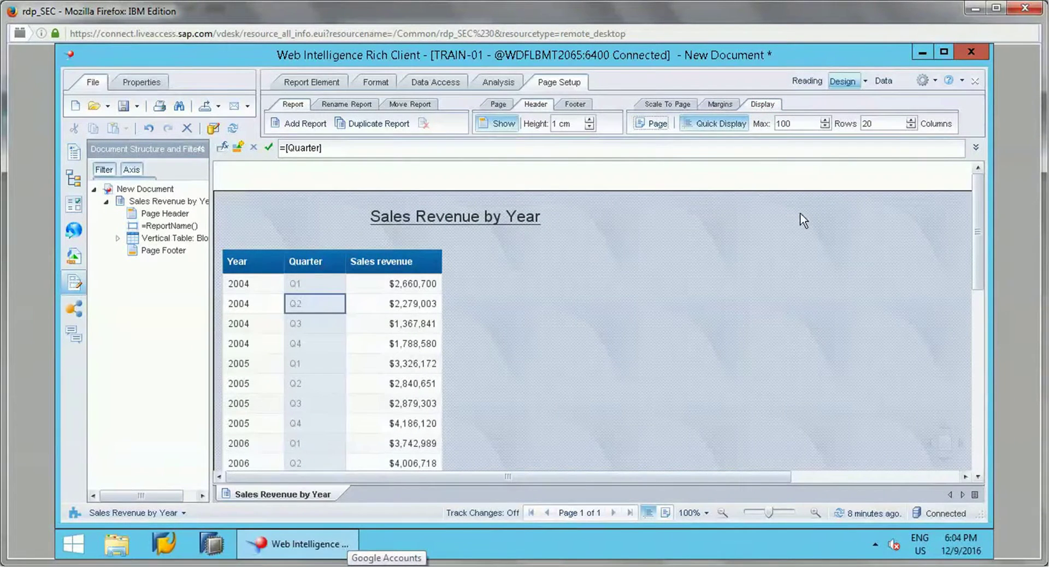
- View the report in page display mode, and return it to Quick Display
{"action": "left_click", "coordinate": [653, 123]}
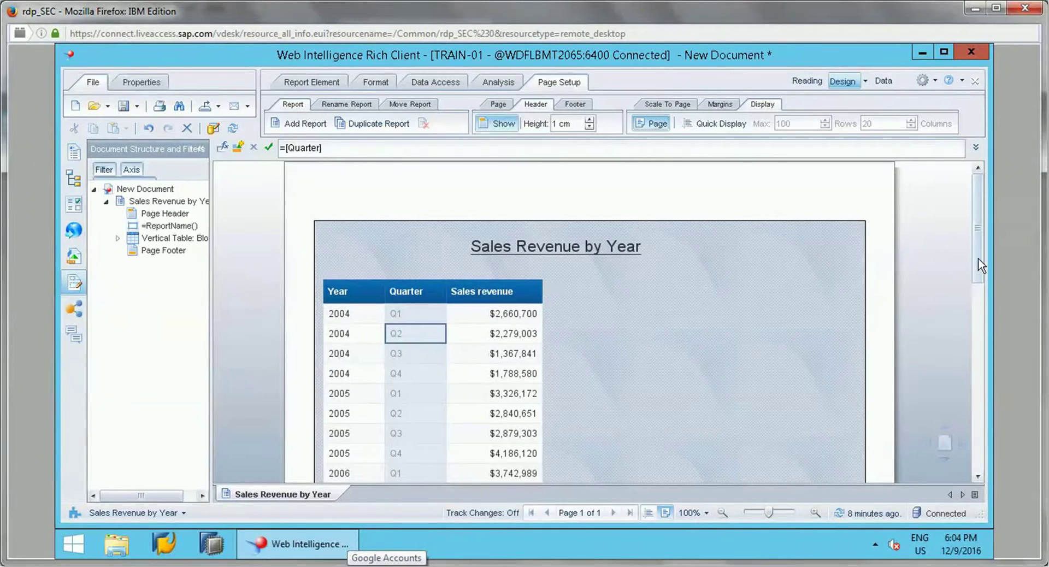
{"action": "left_click_drag", "start_coordinate": [977, 257], "coordinate": [962, 147]}
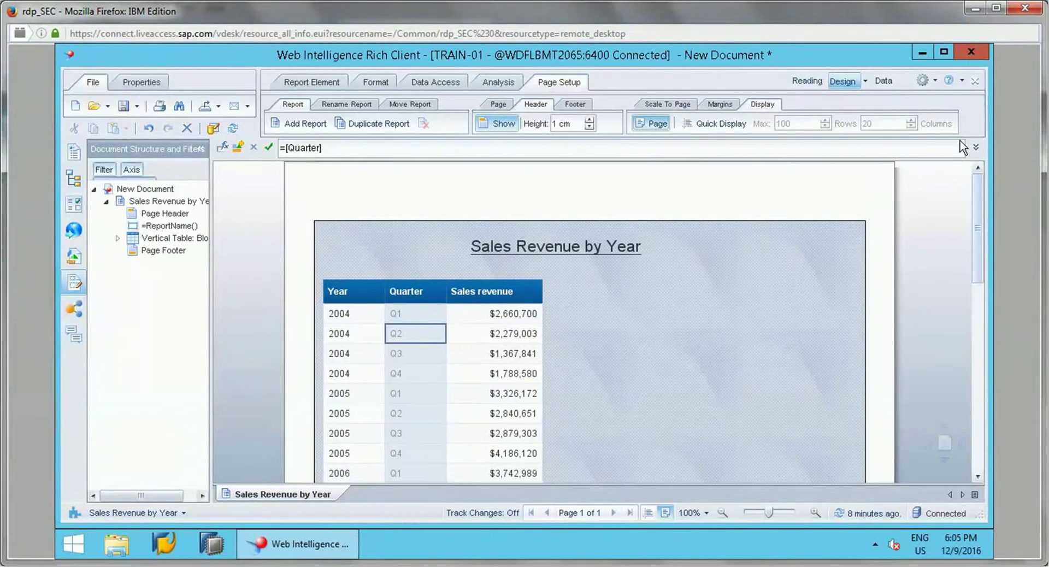
{"action": "left_click", "coordinate": [714, 125]}
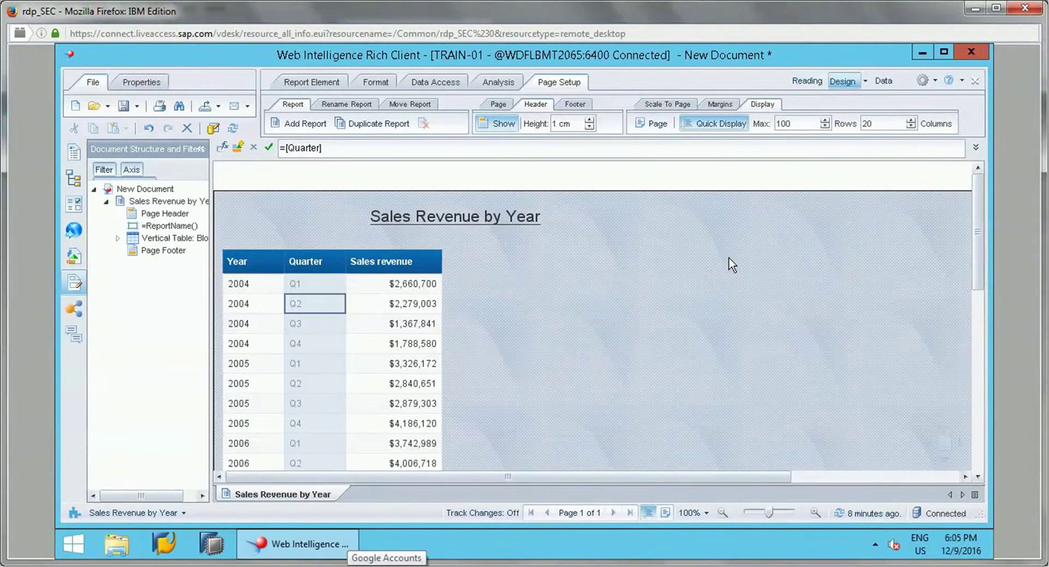
{"action": "left_click_drag", "start_coordinate": [977, 218], "coordinate": [976, 190]}
{"action": "left_click_drag", "start_coordinate": [983, 331], "coordinate": [978, 253]}
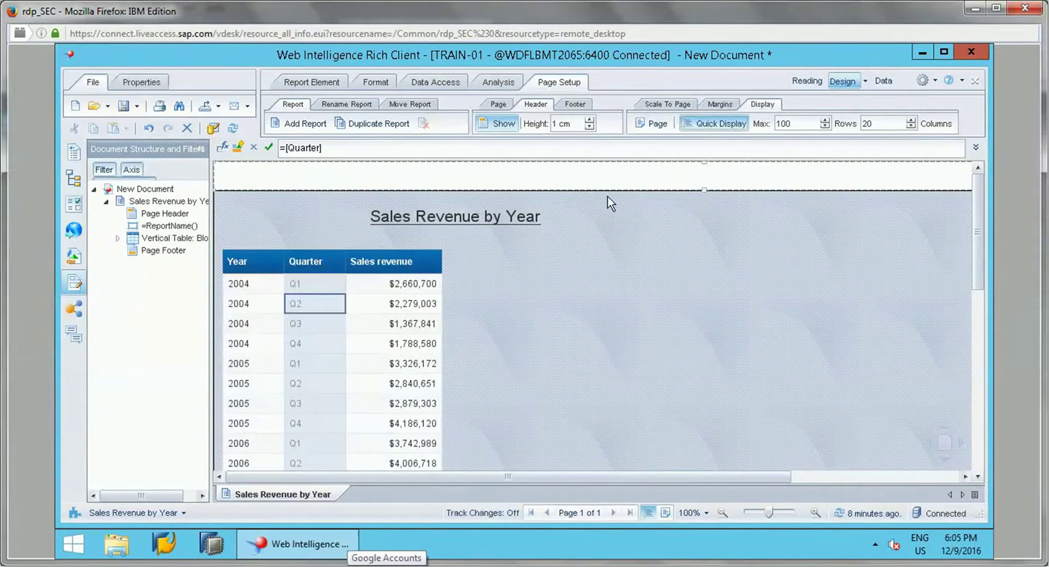
- Check the options for renaming and moving the Sales Revenue by Year report
{"action": "left_click", "coordinate": [362, 104]}
{"action": "left_click", "coordinate": [279, 126]}
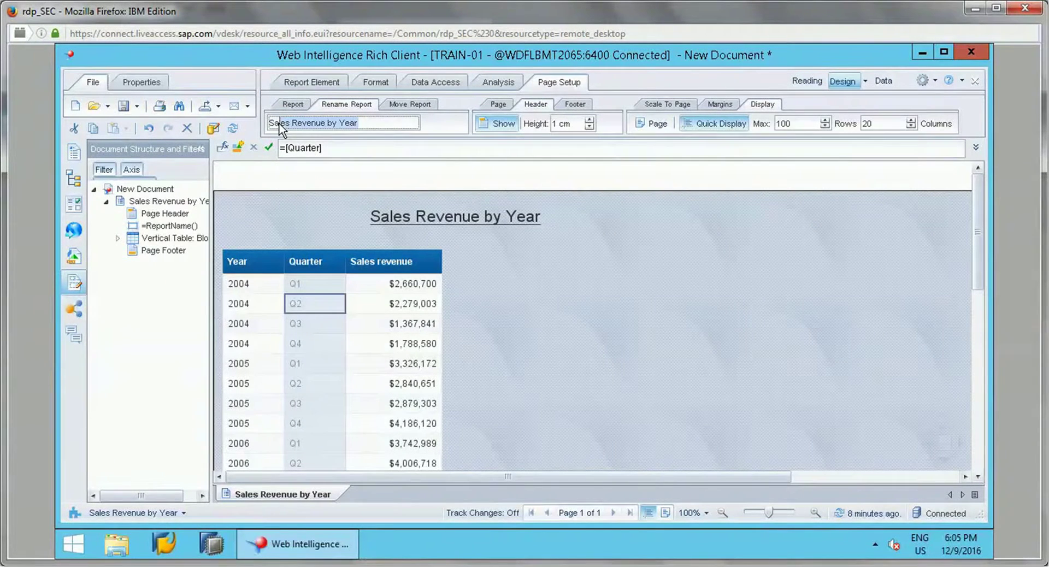
{"action": "left_click", "coordinate": [410, 105]}
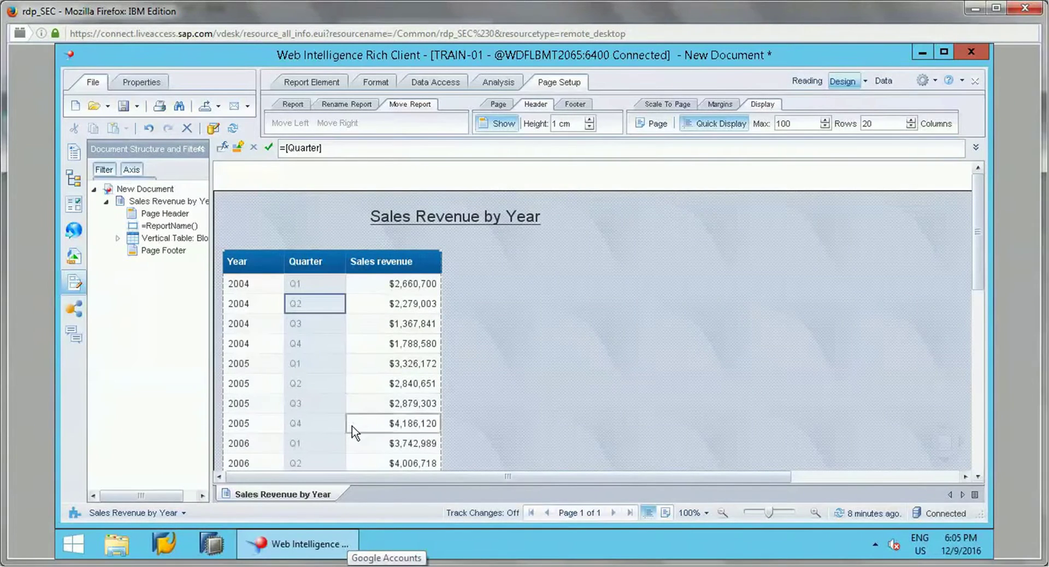
- Add a new report to the document
{"action": "right_click", "coordinate": [310, 494]}
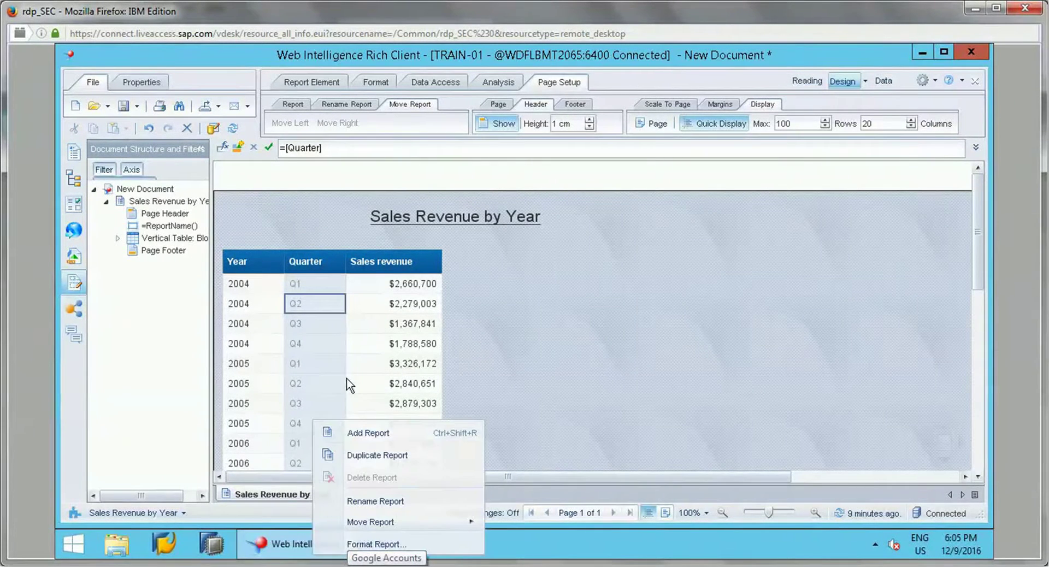
{"action": "left_click", "coordinate": [356, 435]}
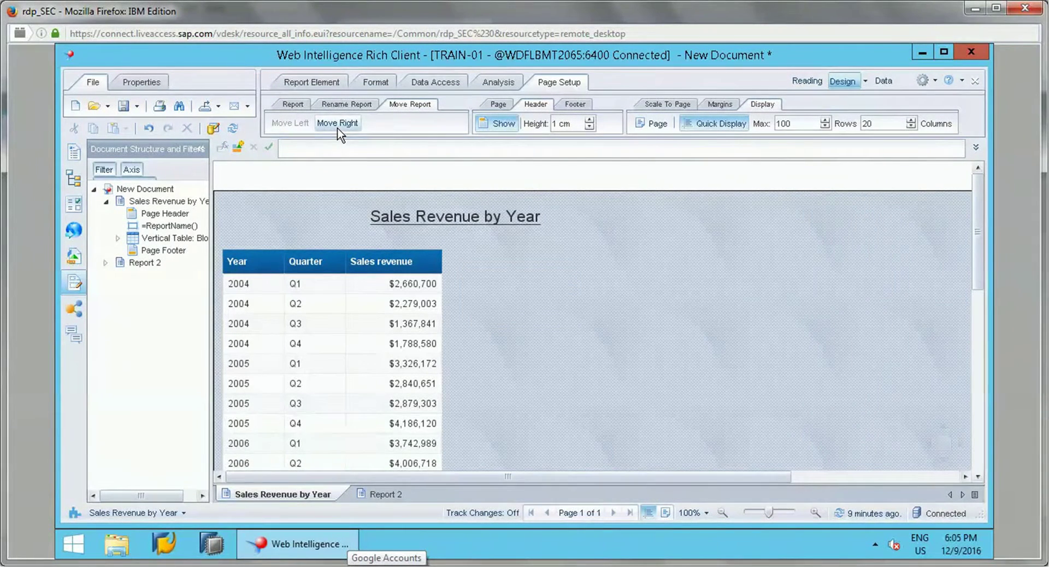
- Move the Sales Revenue by Year report after Report 2, and return it to first position
{"action": "left_click", "coordinate": [338, 129]}
{"action": "left_click", "coordinate": [370, 215]}
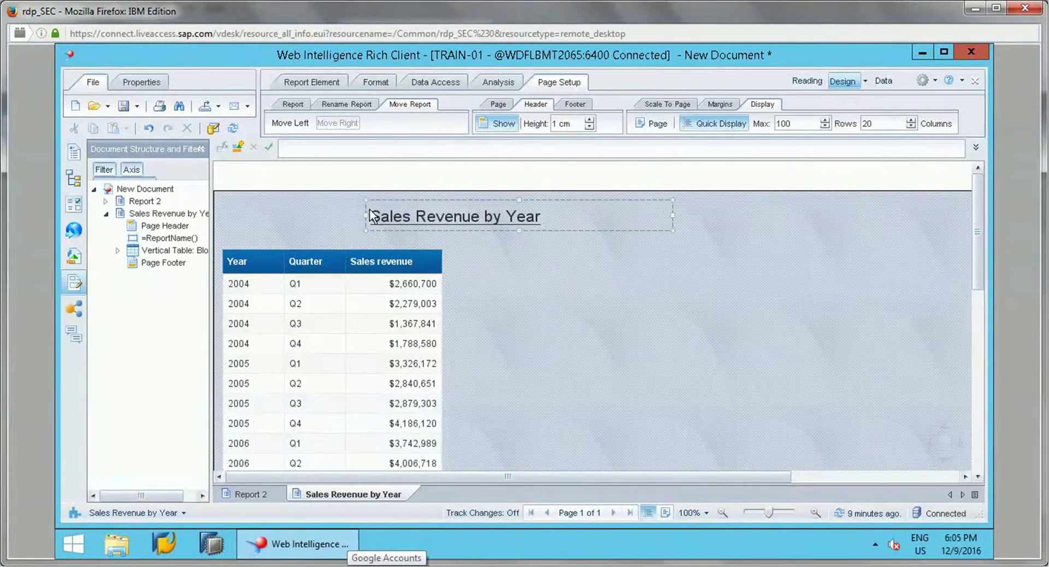
{"action": "left_click", "coordinate": [290, 123]}
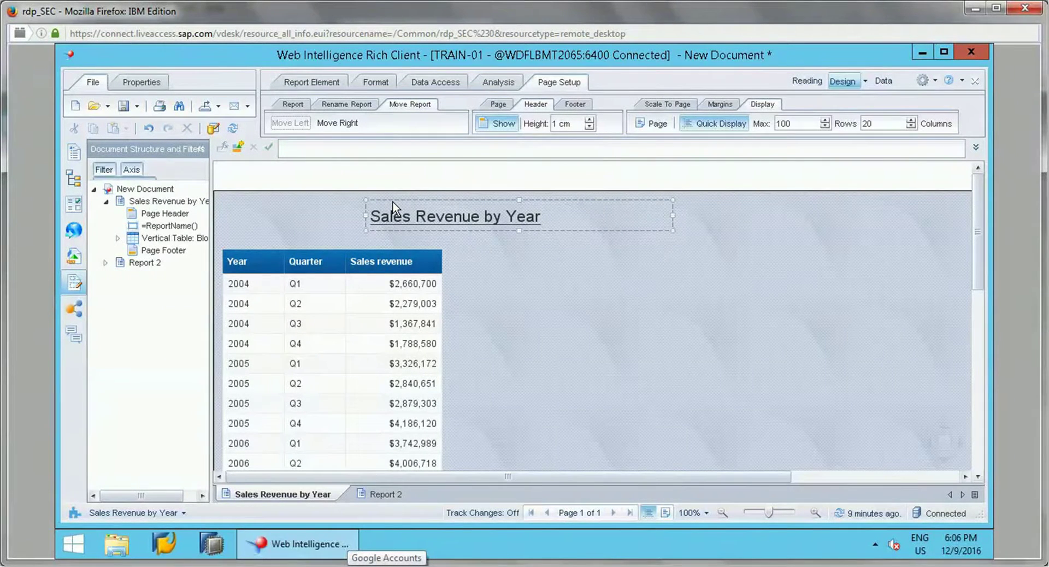
- Check the general format settings of the sales revenue table, and close them without changes
{"action": "left_click", "coordinate": [577, 304]}
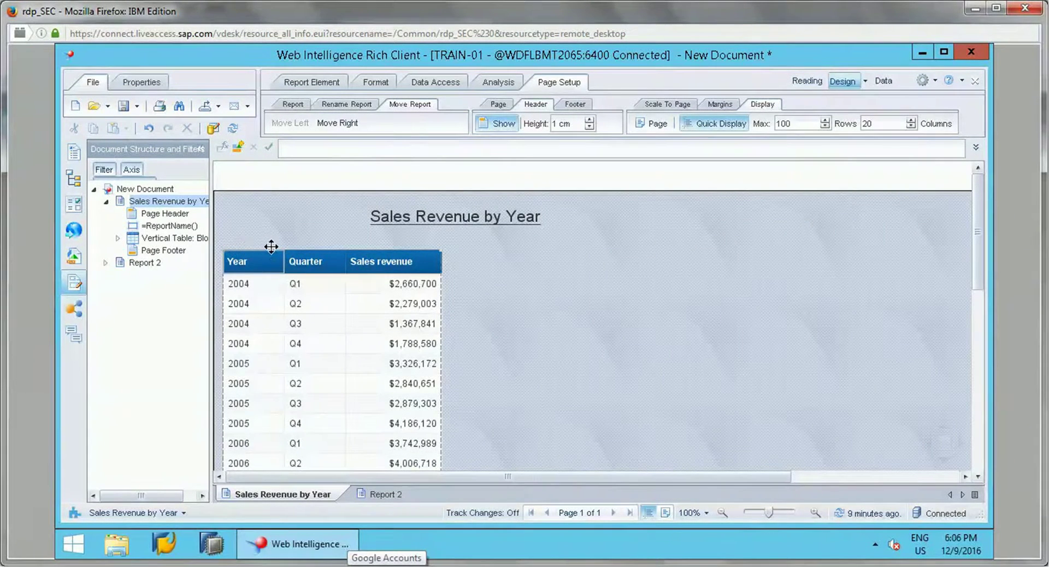
{"action": "right_click", "coordinate": [380, 248]}
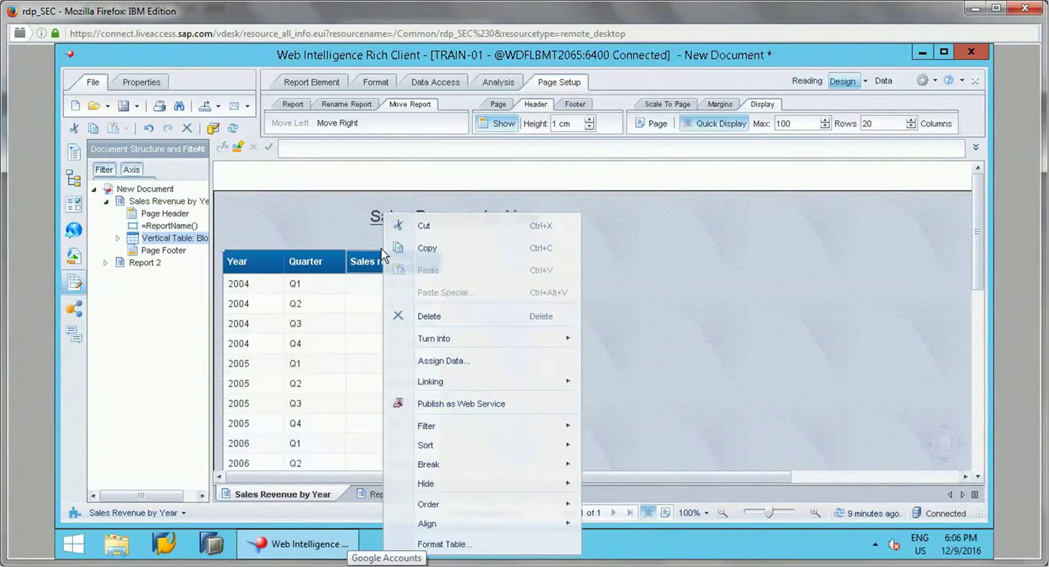
{"action": "left_click", "coordinate": [442, 543]}
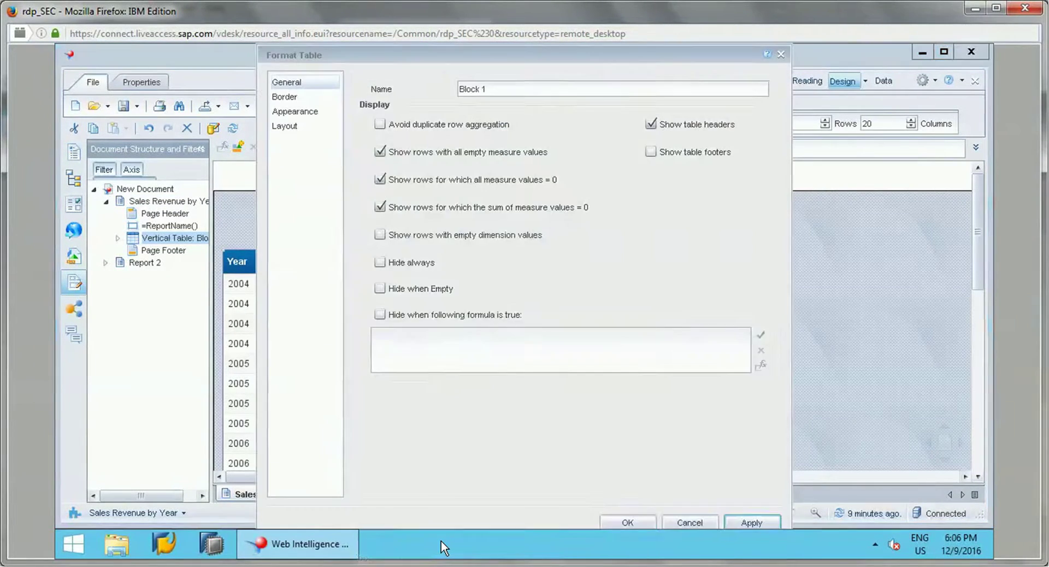
{"action": "key", "text": "Escape"}
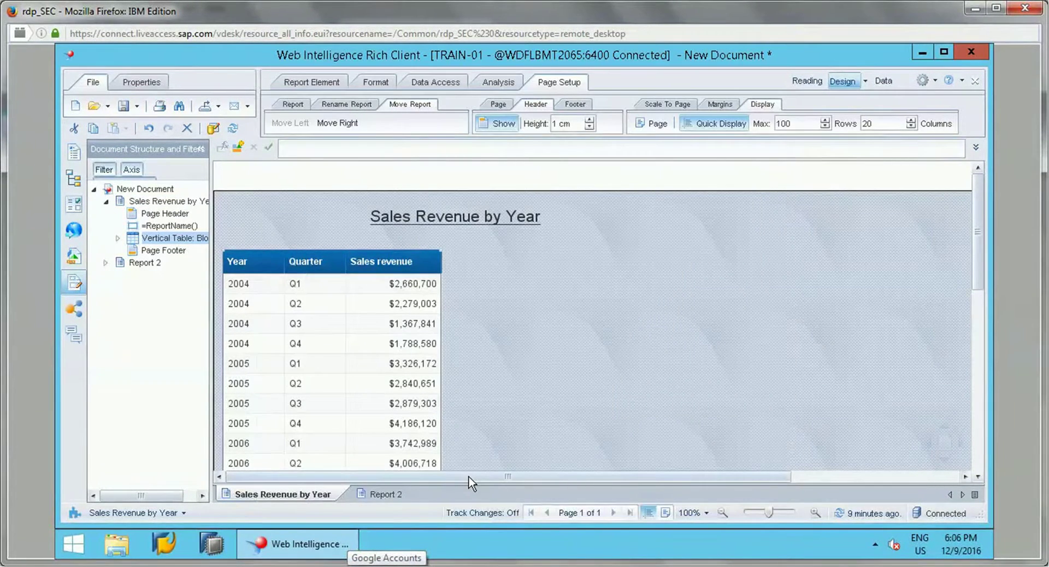
- Open the format settings of the vertical table and set its name to Sales_Rev-T
{"action": "right_click", "coordinate": [166, 240]}
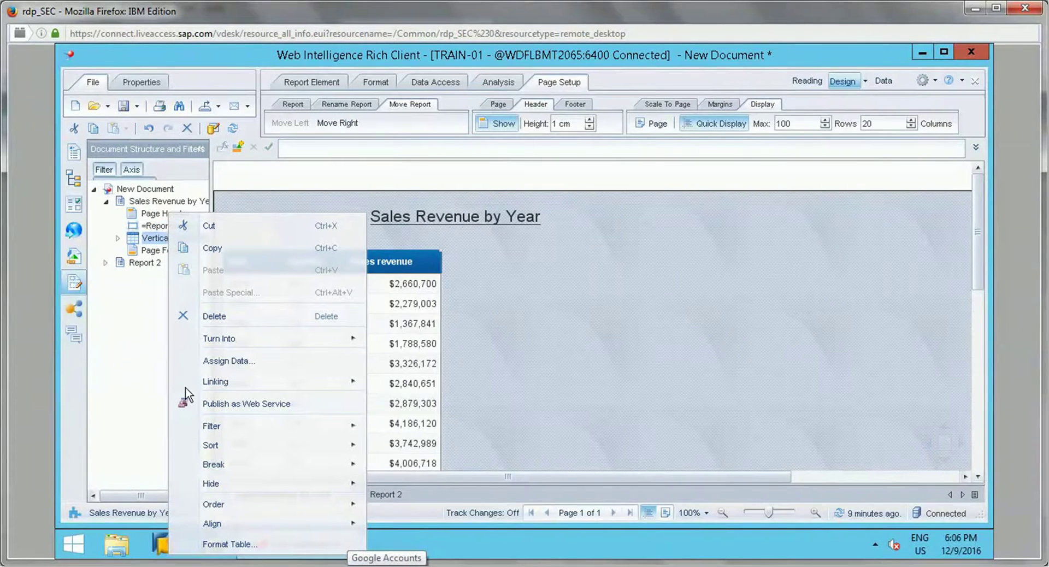
{"action": "left_click", "coordinate": [229, 544]}
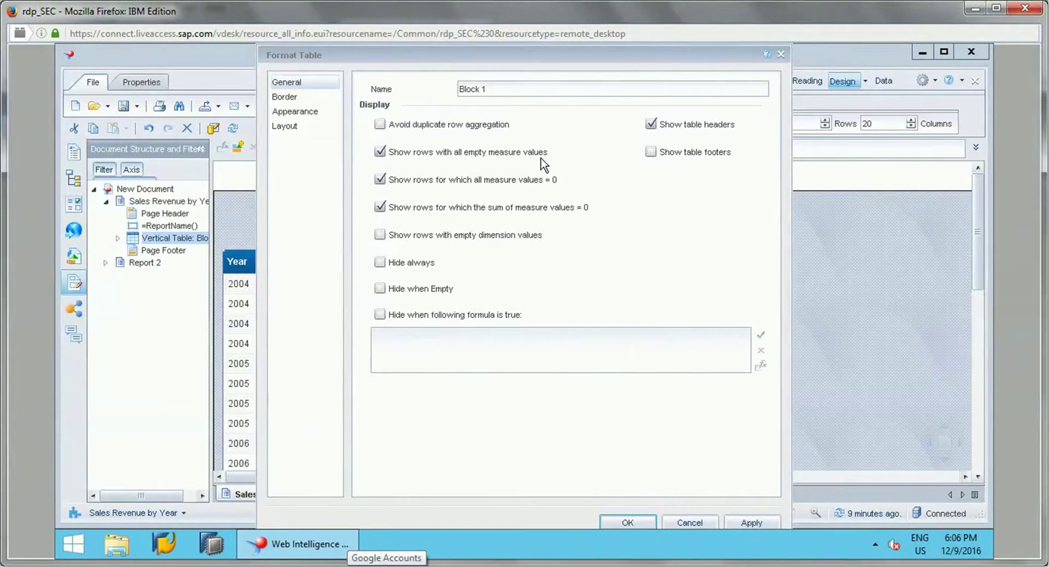
{"action": "left_click", "coordinate": [498, 89]}
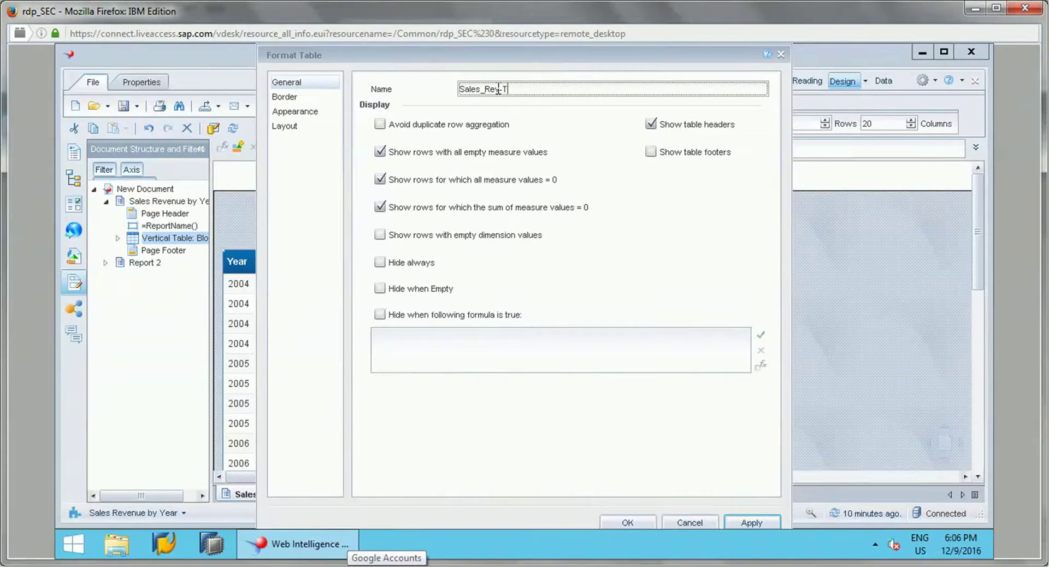
- Give the table a plain, thin border on all four sides
{"action": "left_click", "coordinate": [295, 97]}
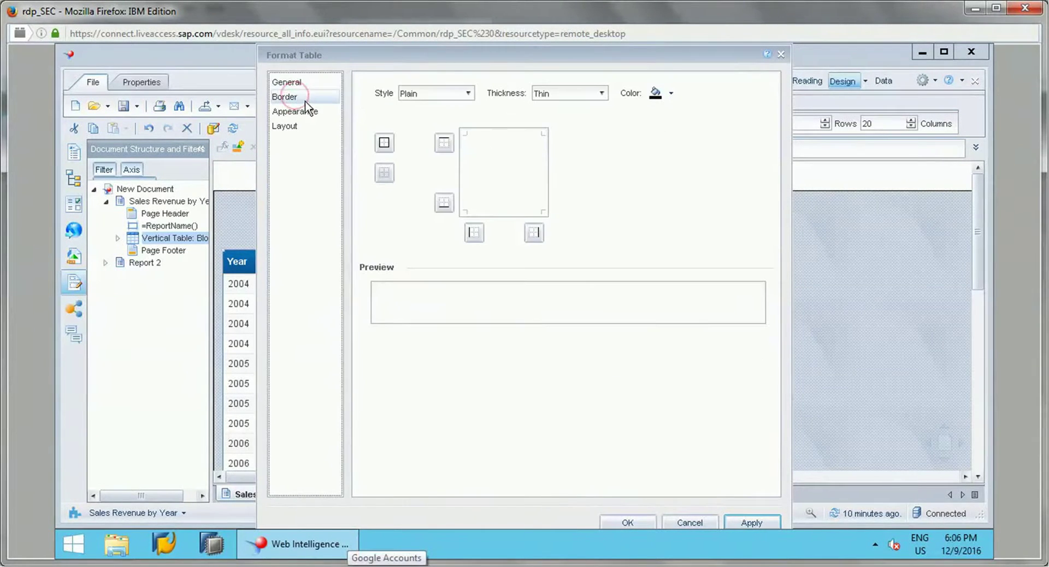
{"action": "left_click", "coordinate": [384, 144]}
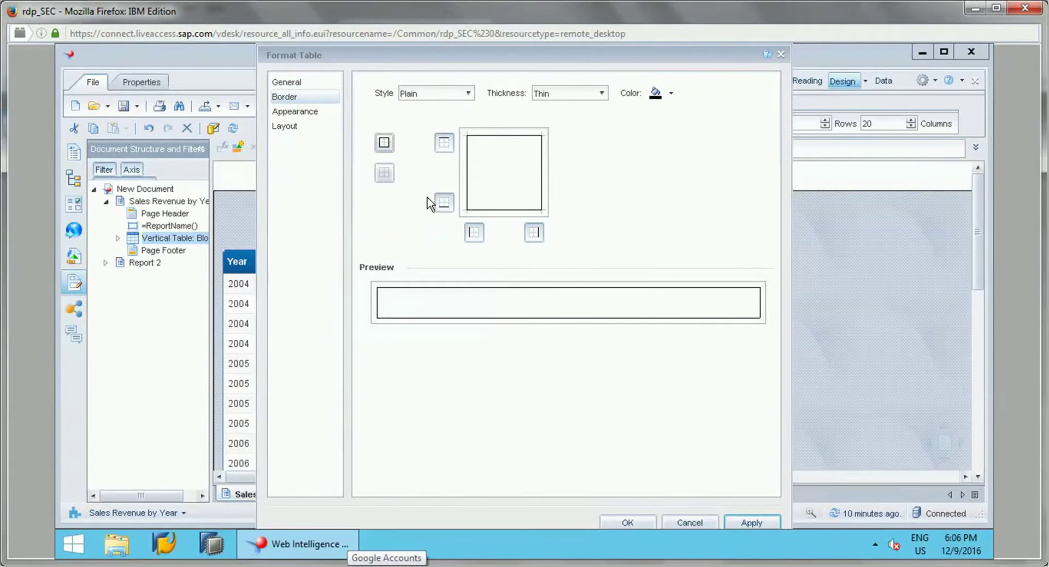
- Remove the table's top, bottom and left borders, and restore all of them
{"action": "left_click", "coordinate": [444, 202]}
{"action": "left_click", "coordinate": [444, 143]}
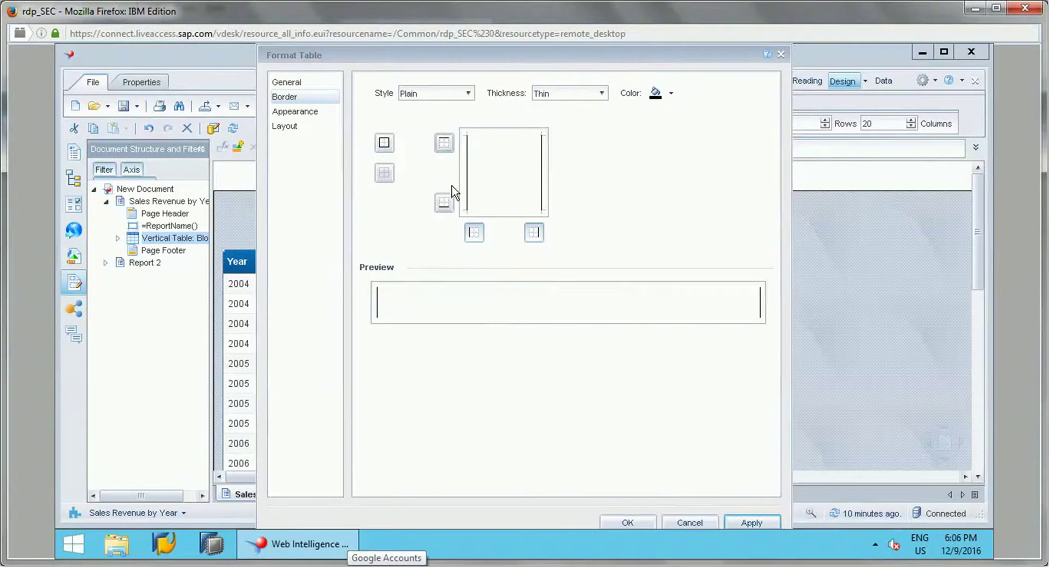
{"action": "left_click", "coordinate": [474, 231]}
{"action": "left_click", "coordinate": [445, 205]}
{"action": "left_click", "coordinate": [472, 233]}
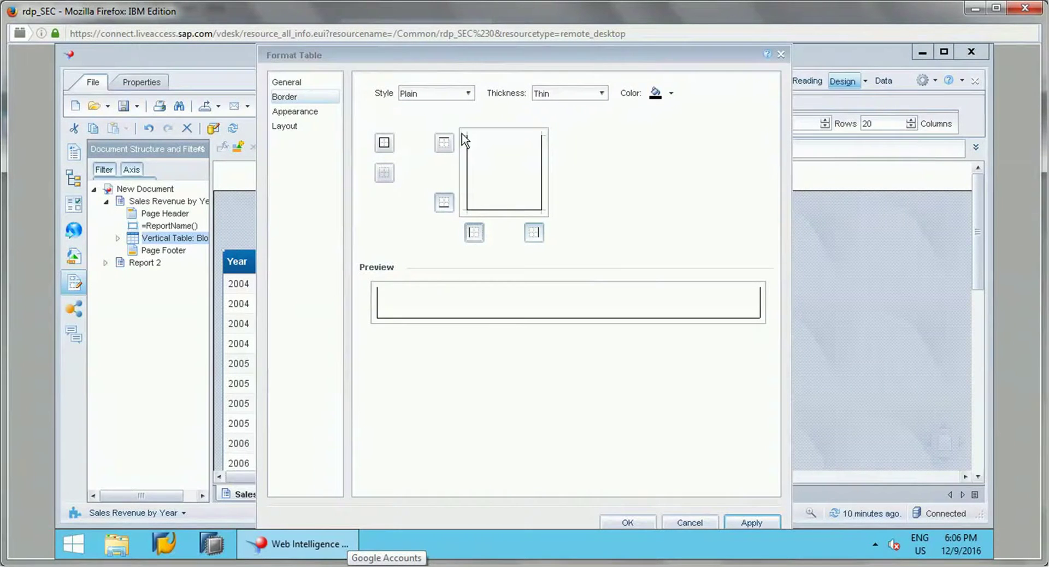
{"action": "left_click", "coordinate": [444, 145]}
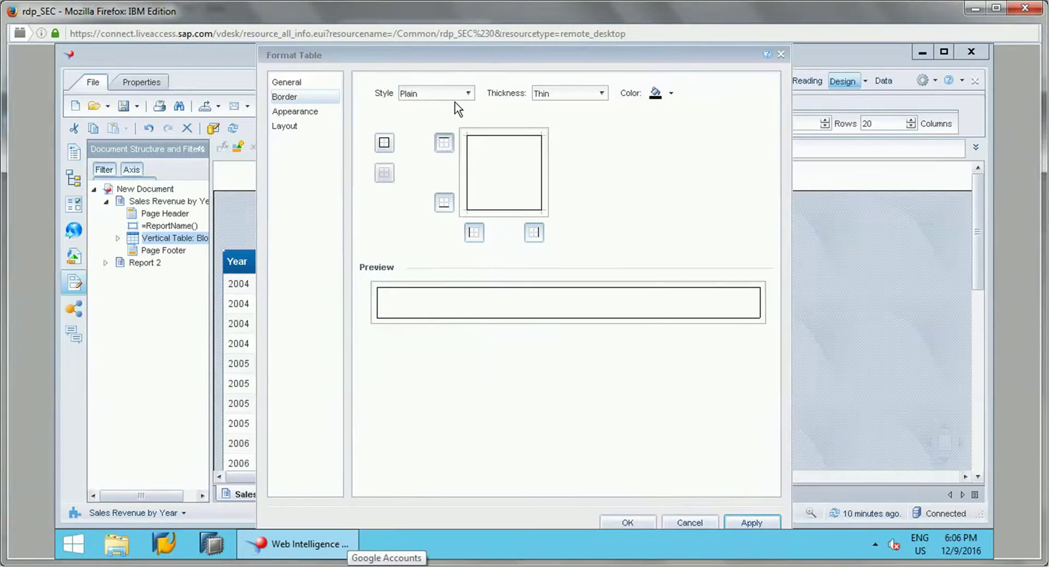
- Set the table's background color to yellow with no pattern, and apply it
{"action": "left_click", "coordinate": [302, 115]}
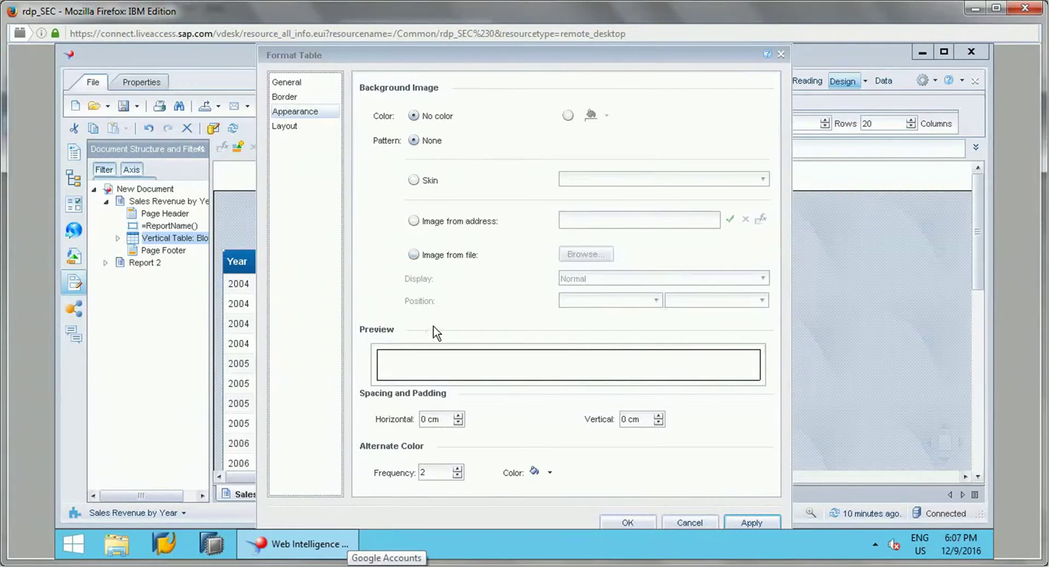
{"action": "left_click", "coordinate": [568, 116]}
{"action": "left_click", "coordinate": [601, 116]}
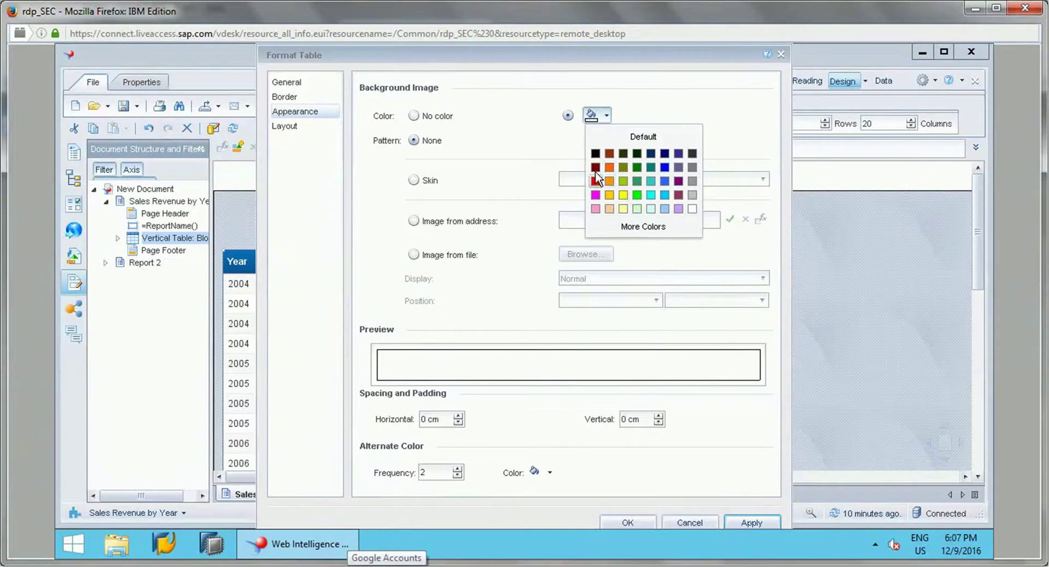
{"action": "left_click", "coordinate": [623, 196]}
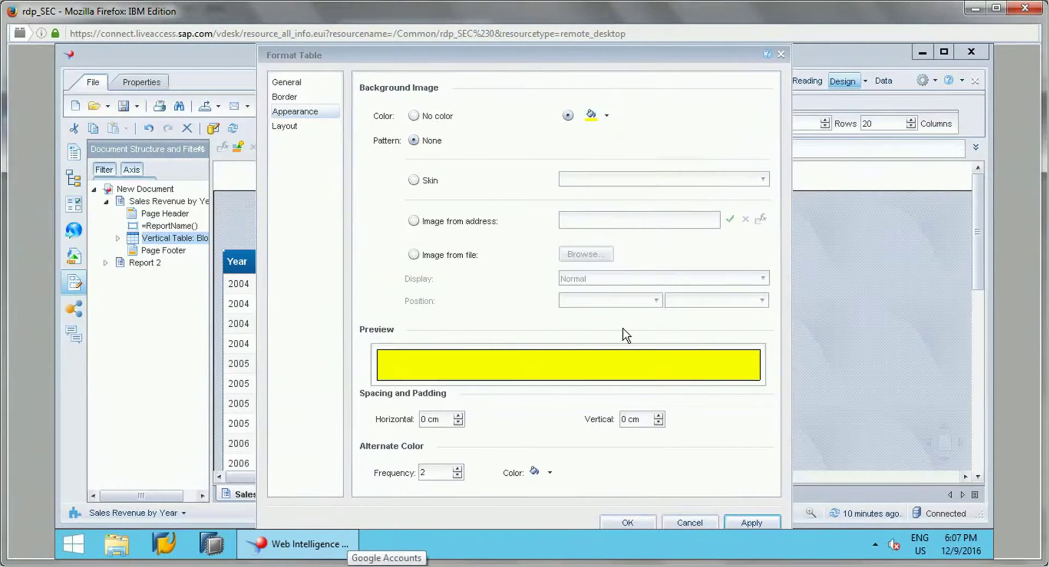
{"action": "left_click", "coordinate": [745, 522]}
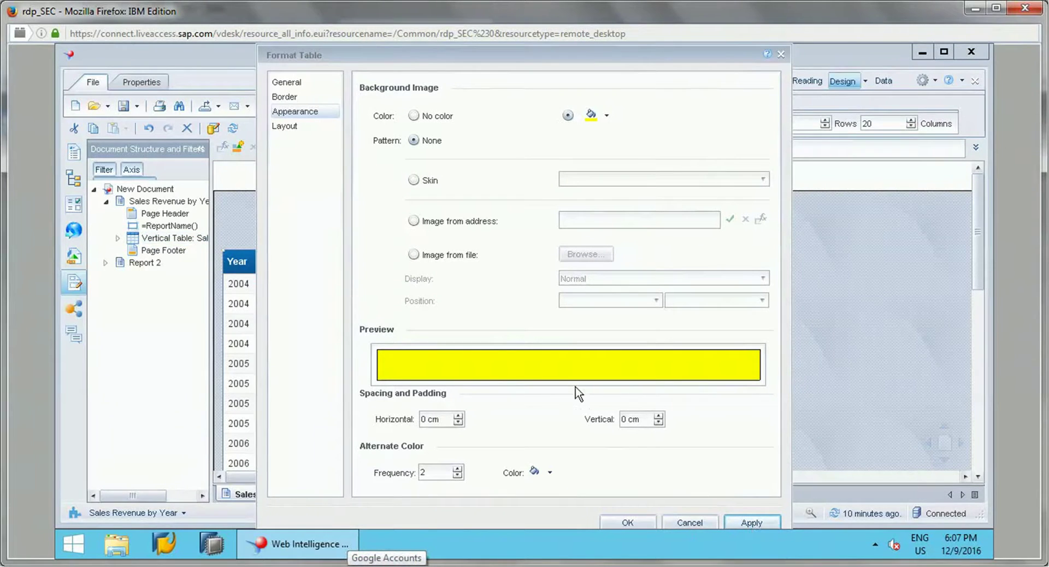
- Examine the table's layout options for starting on a new page and avoiding page breaks
{"action": "left_click", "coordinate": [292, 131]}
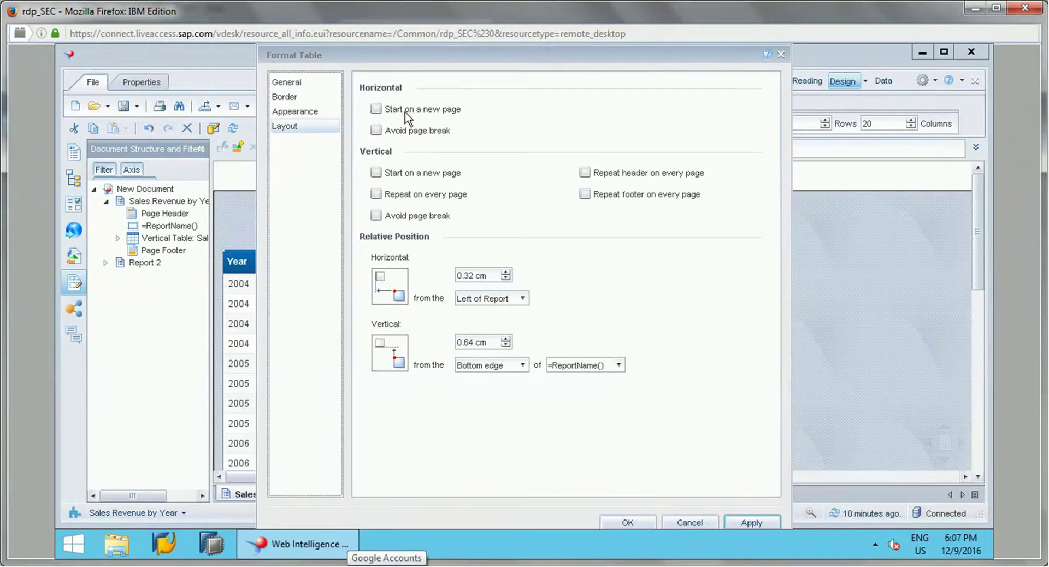
{"action": "left_click", "coordinate": [400, 175]}
{"action": "left_click", "coordinate": [398, 174]}
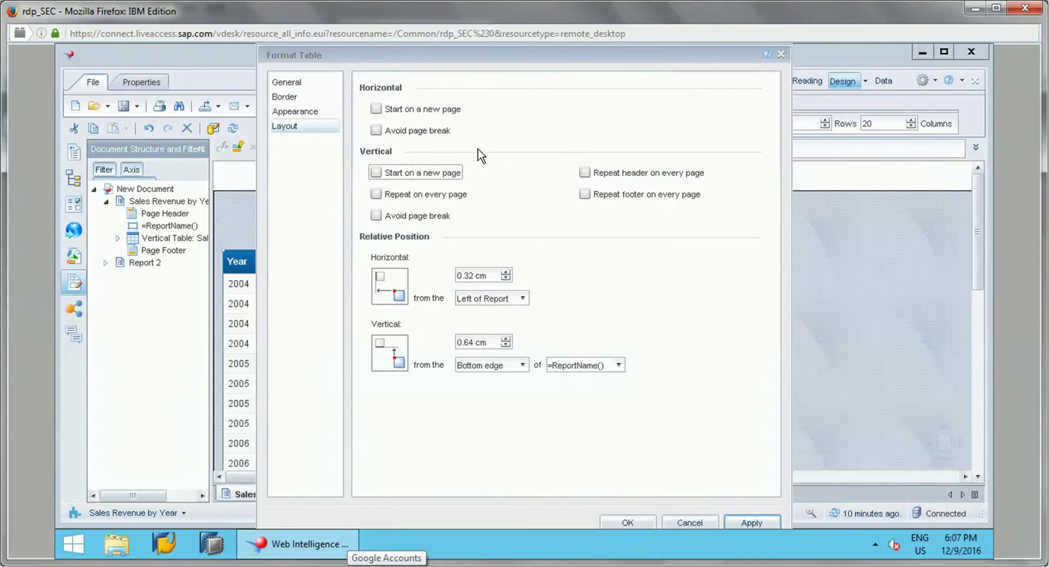
{"action": "left_click", "coordinate": [416, 134]}
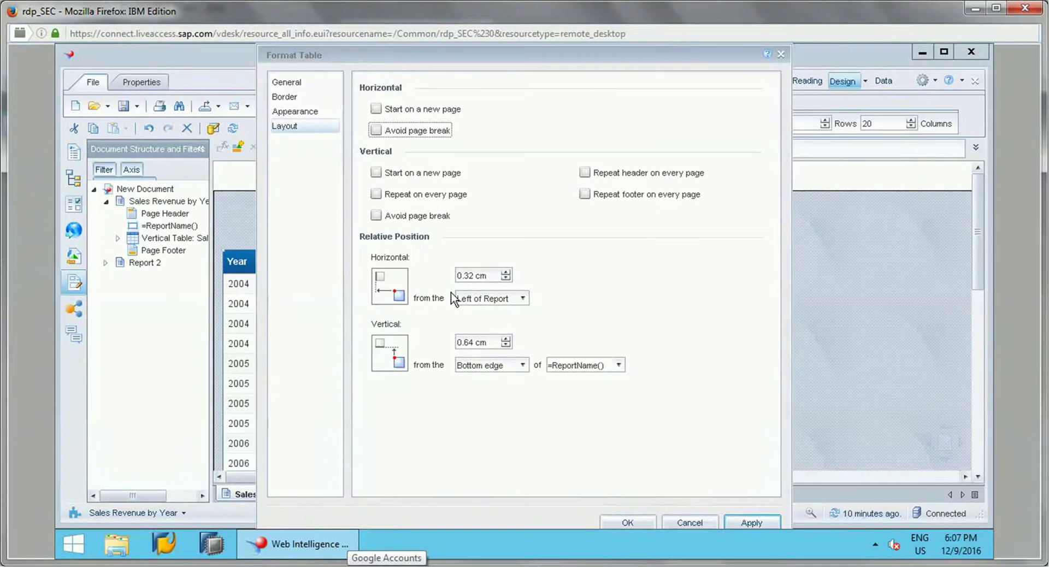
- Examine the reference choices for the table's horizontal and vertical relative position, and accept the table format settings
{"action": "left_click", "coordinate": [465, 304]}
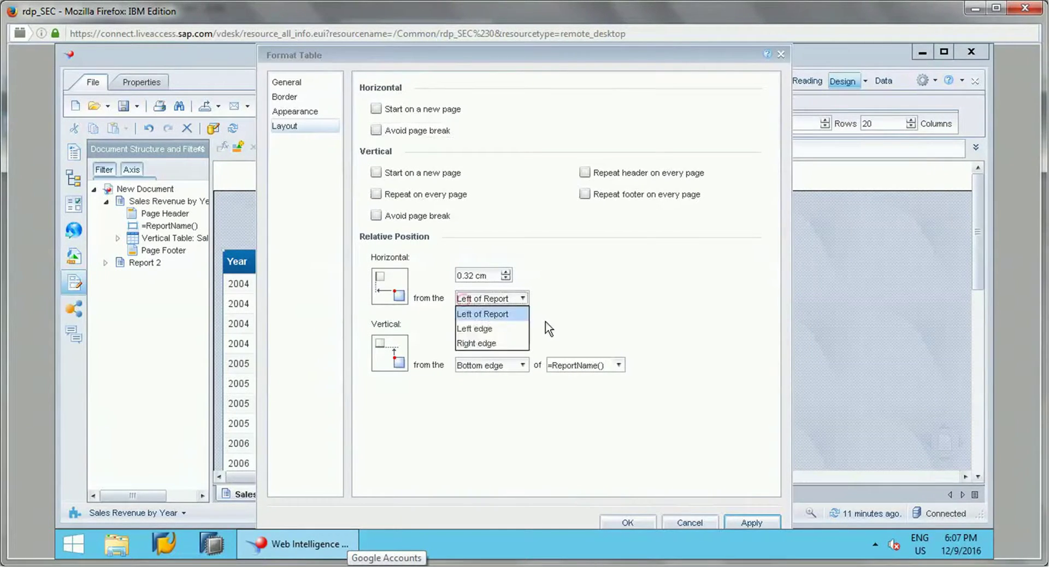
{"action": "left_click", "coordinate": [542, 309]}
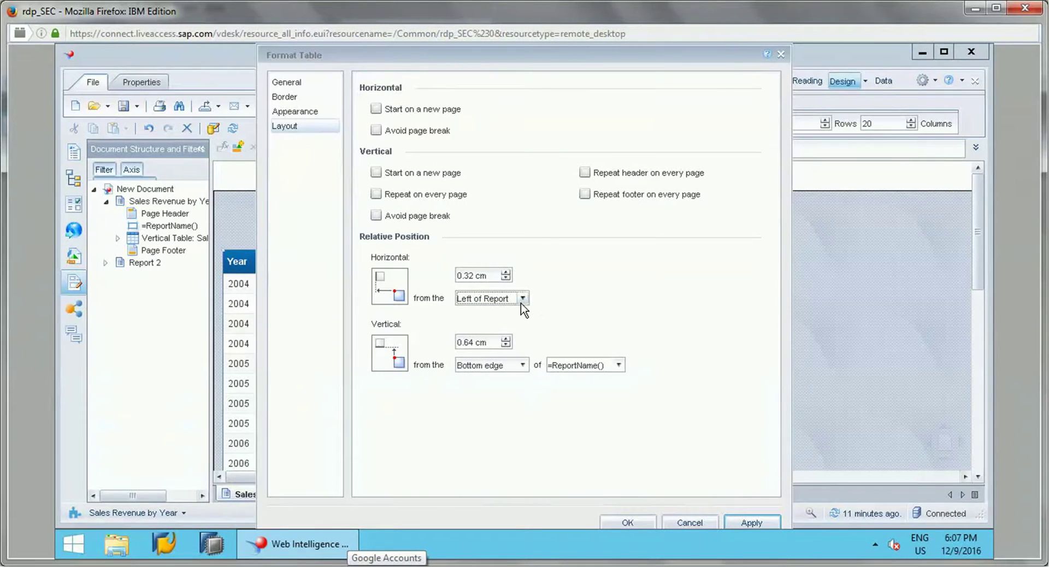
{"action": "left_click", "coordinate": [522, 298]}
{"action": "left_click", "coordinate": [522, 298]}
{"action": "left_click", "coordinate": [523, 298]}
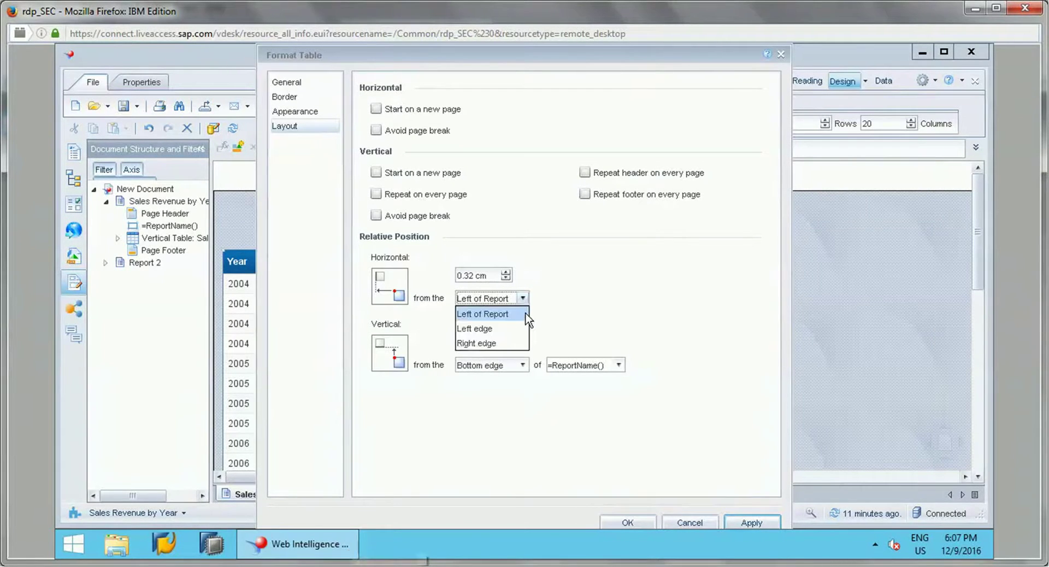
{"action": "left_click", "coordinate": [562, 309]}
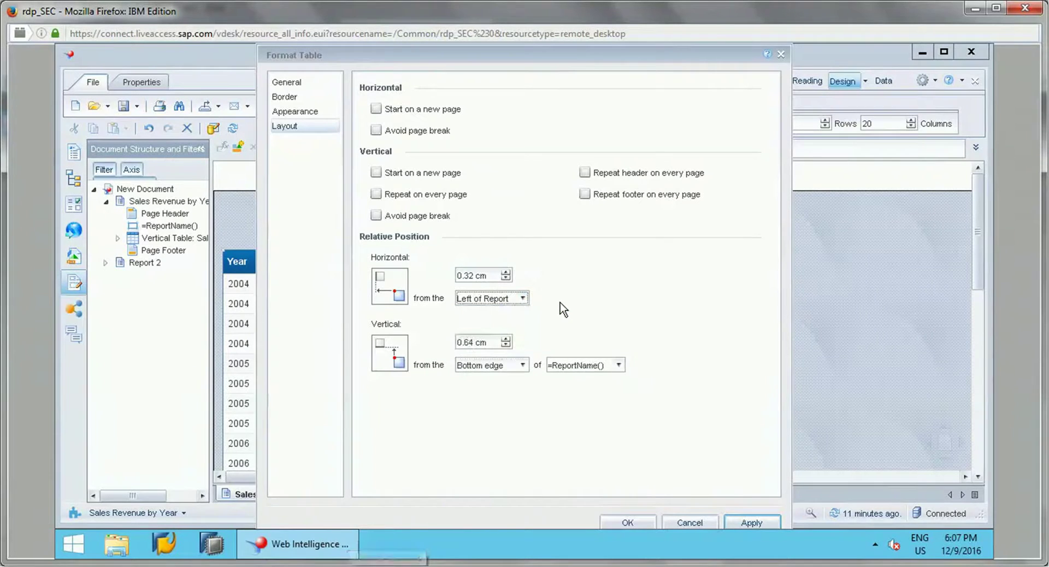
{"action": "left_click", "coordinate": [524, 299]}
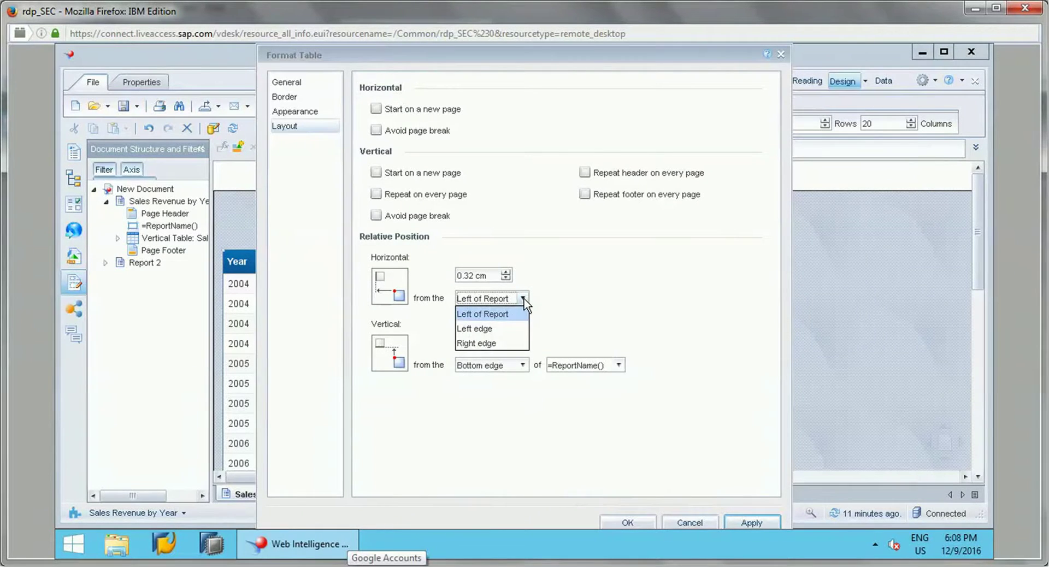
{"action": "left_click", "coordinate": [562, 314]}
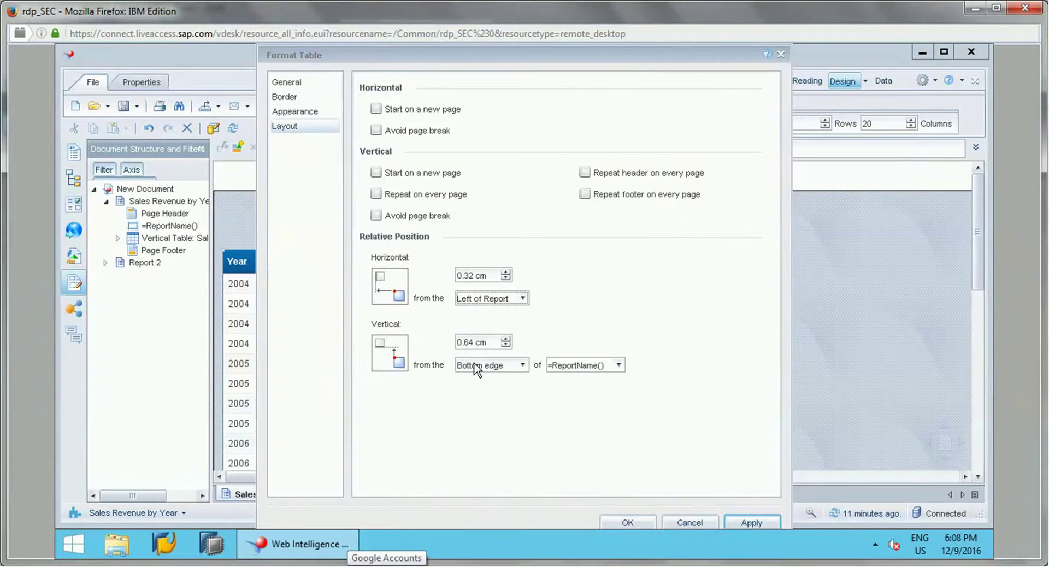
{"action": "left_click", "coordinate": [515, 369]}
{"action": "left_click", "coordinate": [590, 298]}
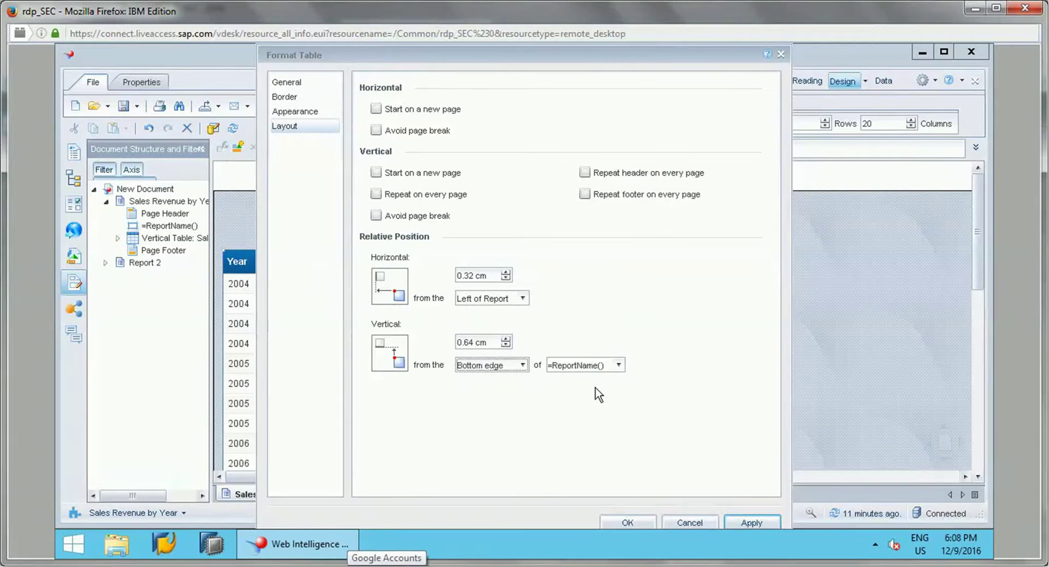
{"action": "left_click", "coordinate": [622, 523]}
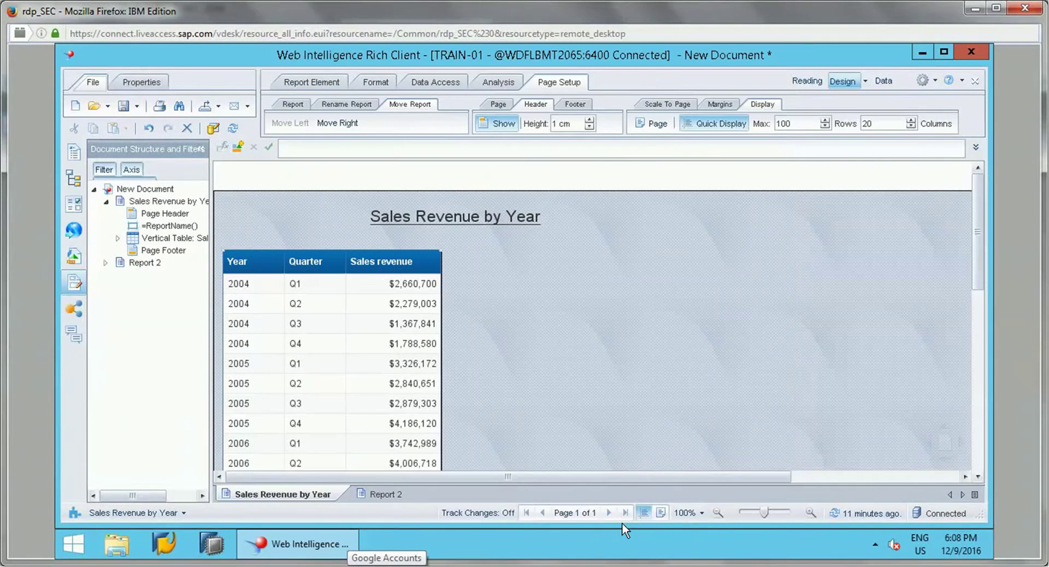
{"action": "left_click", "coordinate": [377, 343]}
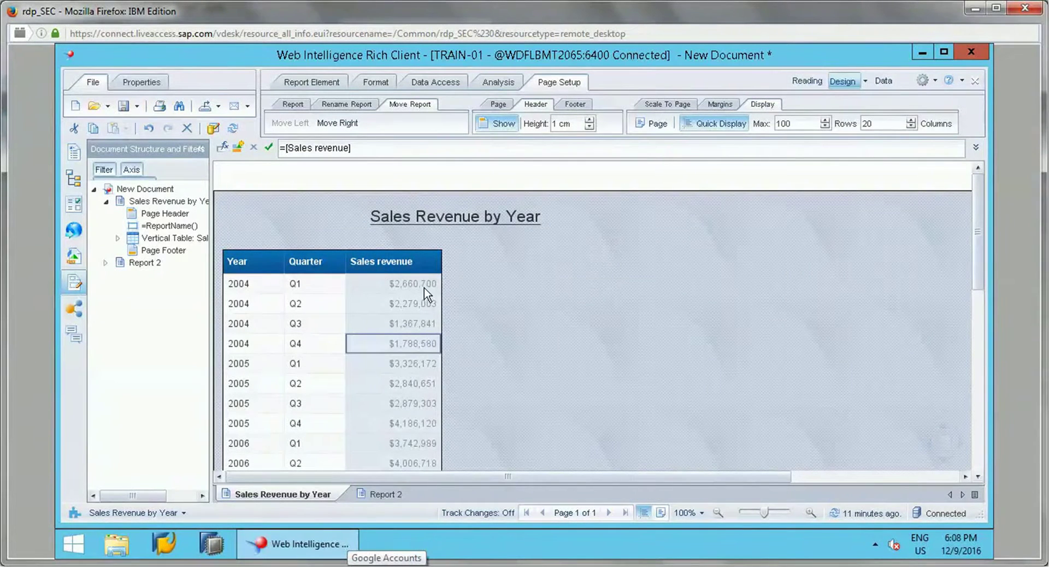
{"action": "left_click", "coordinate": [251, 284]}
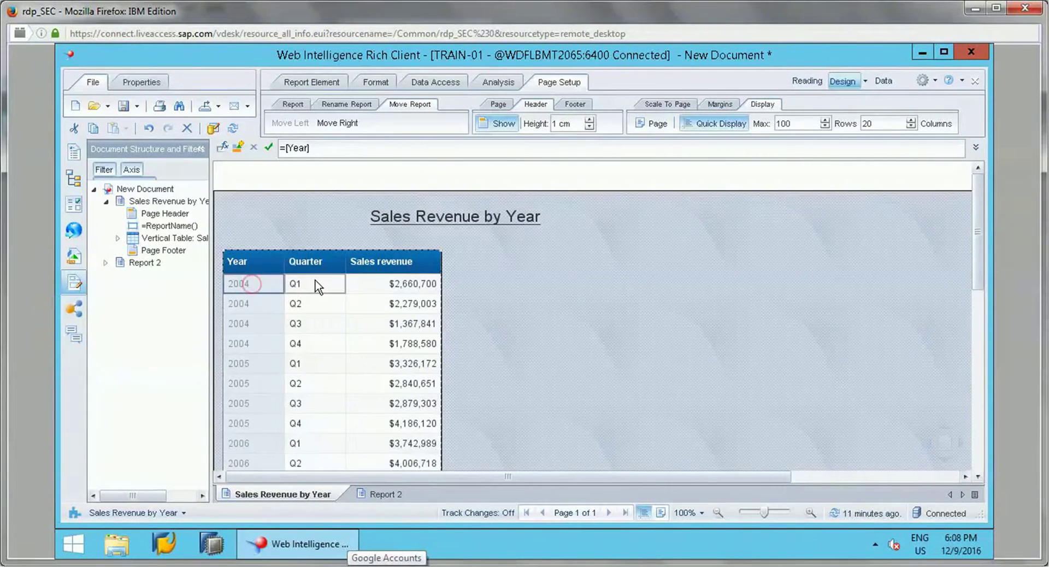
{"action": "left_click", "coordinate": [291, 283]}
{"action": "left_click", "coordinate": [361, 284]}
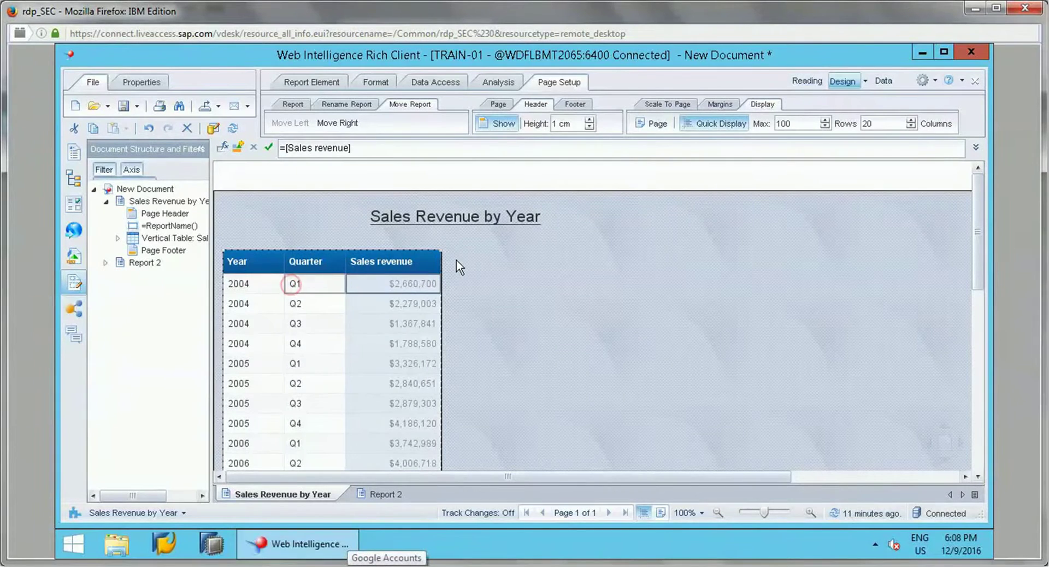
{"action": "left_click", "coordinate": [496, 261]}
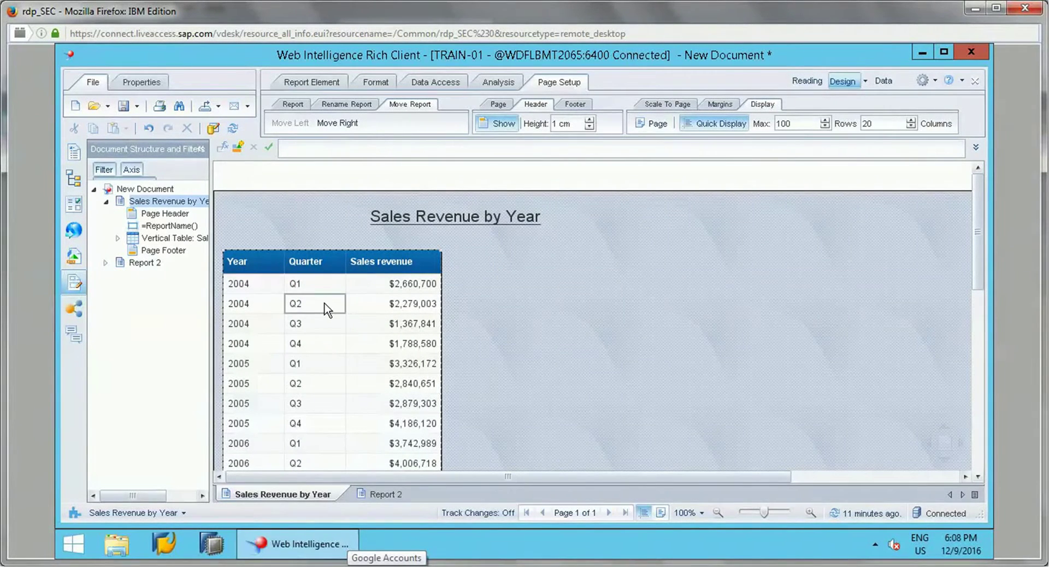
- Open the cell format settings of the Quarter column and view its alignment and font options
{"action": "left_click", "coordinate": [326, 309]}
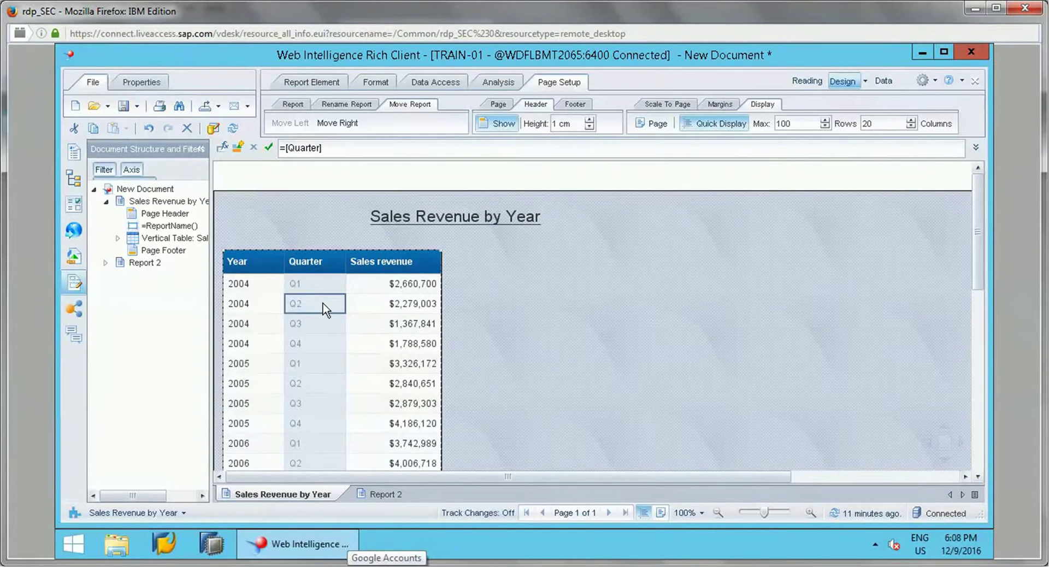
{"action": "right_click", "coordinate": [322, 303]}
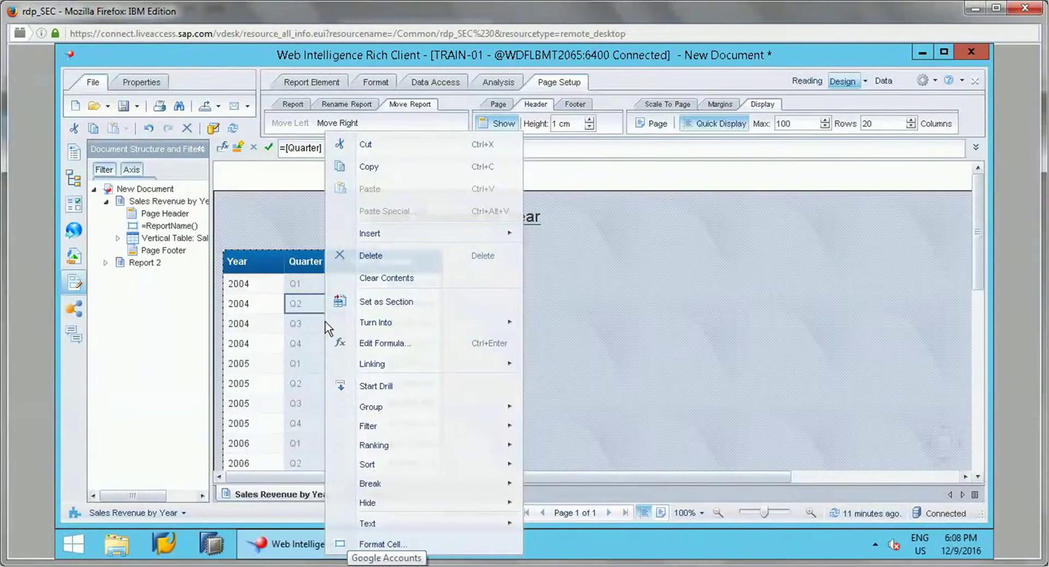
{"action": "left_click", "coordinate": [377, 544]}
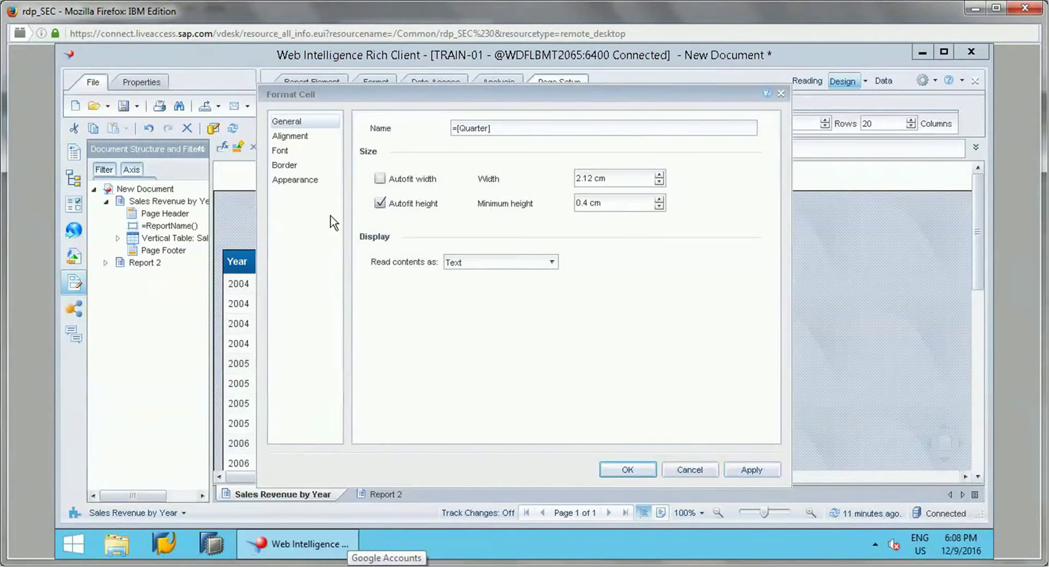
{"action": "left_click", "coordinate": [303, 138]}
{"action": "left_click", "coordinate": [289, 153]}
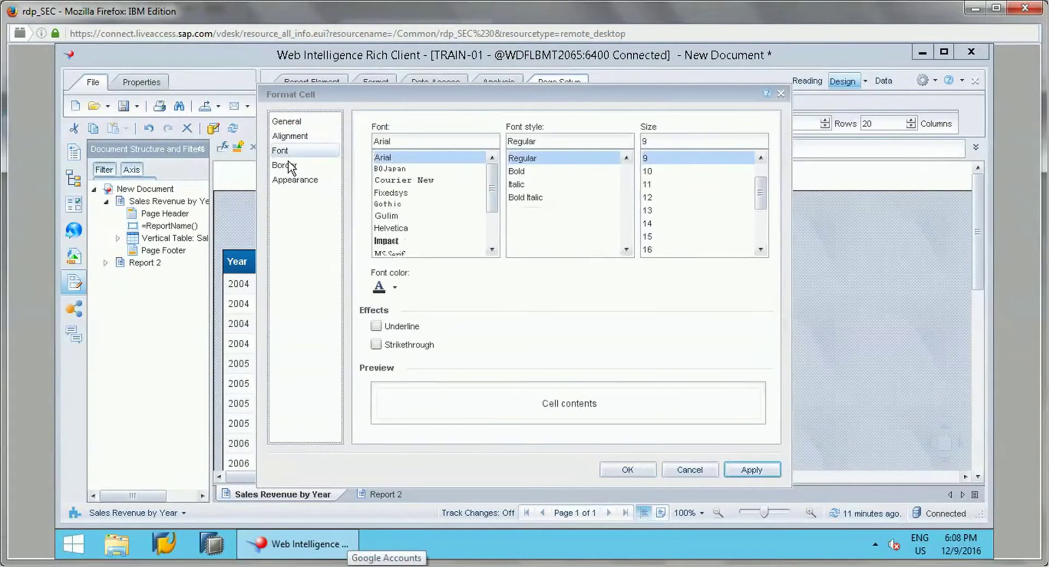
{"action": "left_click", "coordinate": [296, 137]}
{"action": "left_click", "coordinate": [297, 149]}
{"action": "left_click", "coordinate": [296, 137]}
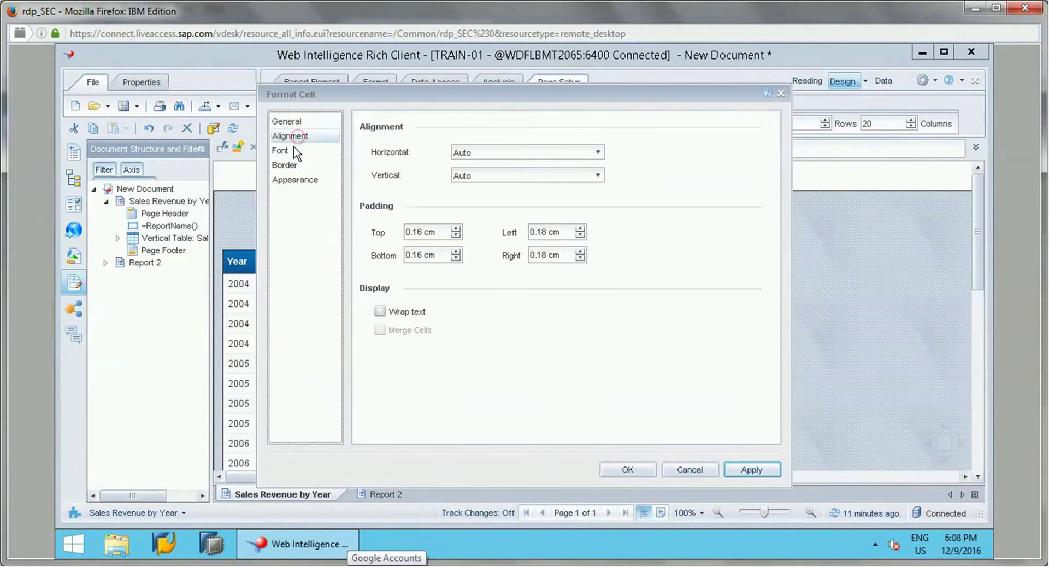
{"action": "left_click", "coordinate": [293, 150]}
{"action": "left_click", "coordinate": [301, 138]}
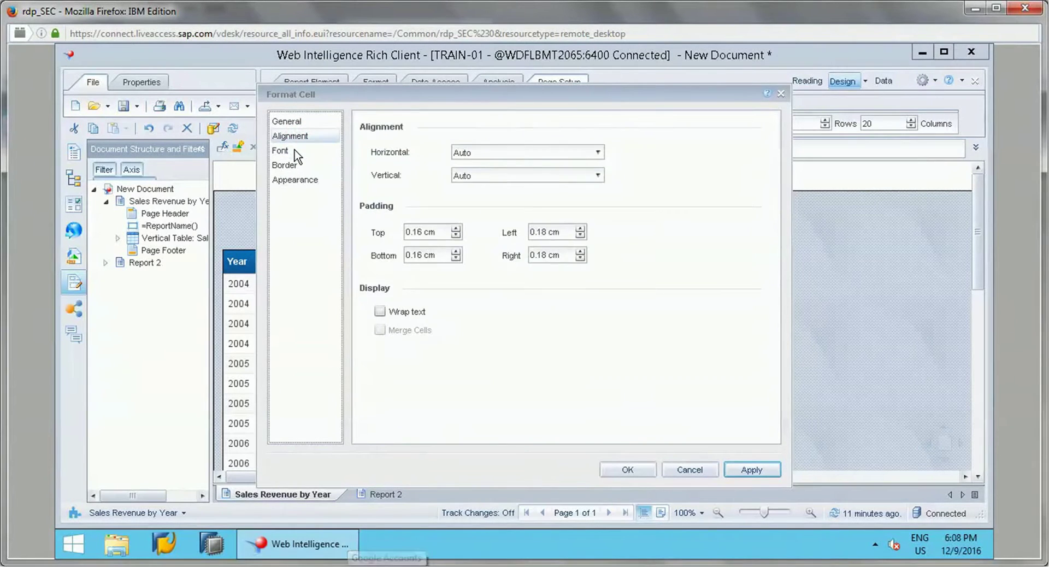
{"action": "left_click", "coordinate": [297, 151]}
{"action": "left_click", "coordinate": [305, 139]}
{"action": "left_click", "coordinate": [299, 149]}
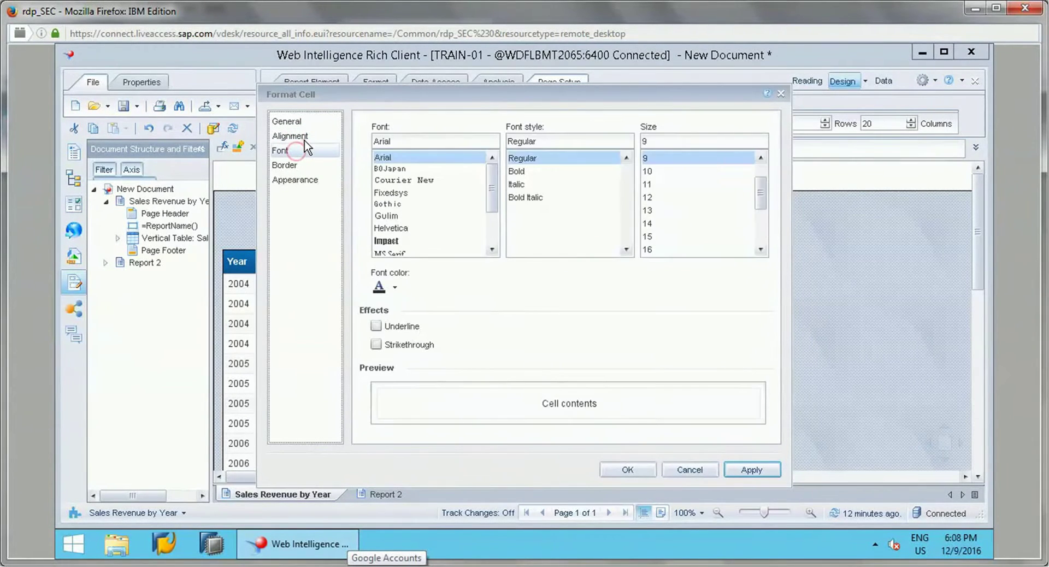
{"action": "left_click", "coordinate": [304, 139]}
{"action": "left_click", "coordinate": [300, 151]}
{"action": "left_click", "coordinate": [303, 138]}
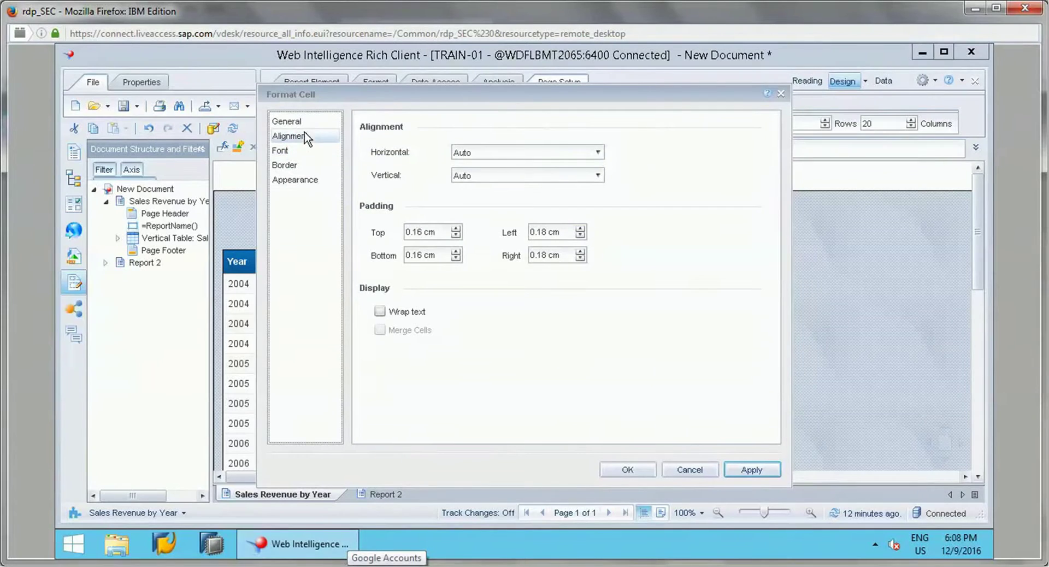
{"action": "left_click", "coordinate": [298, 121]}
- Align the Quarter cells Right horizontally and Center vertically, and turn on text wrapping
{"action": "left_click", "coordinate": [303, 137]}
{"action": "left_click", "coordinate": [512, 153]}
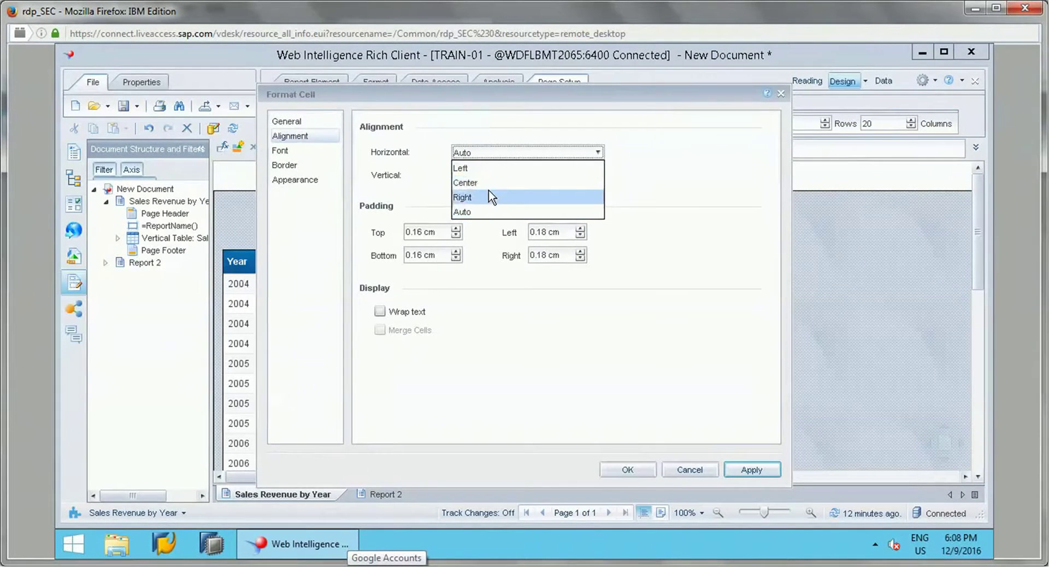
{"action": "left_click", "coordinate": [492, 198]}
{"action": "left_click", "coordinate": [503, 176]}
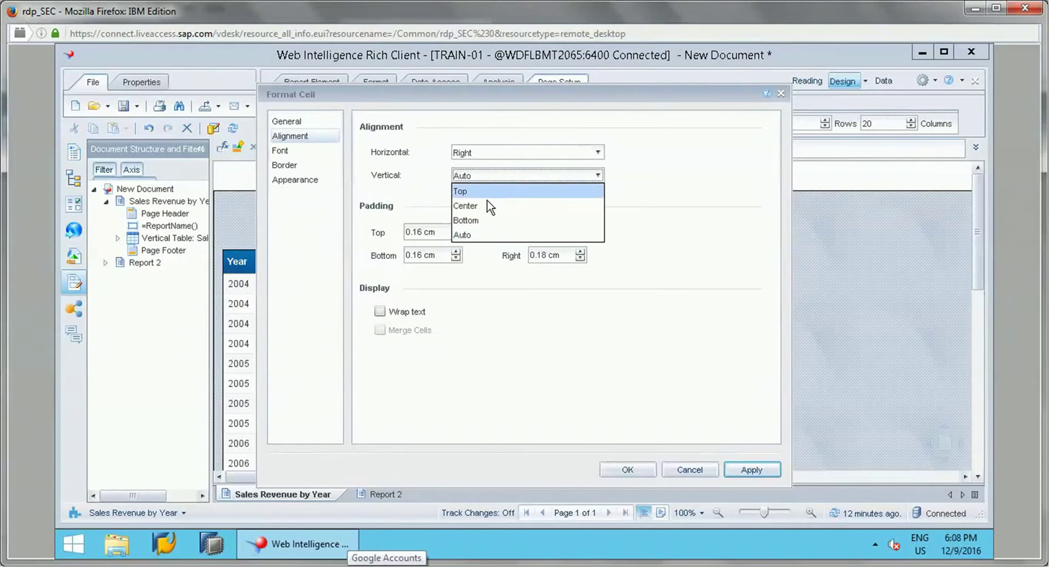
{"action": "left_click", "coordinate": [481, 206]}
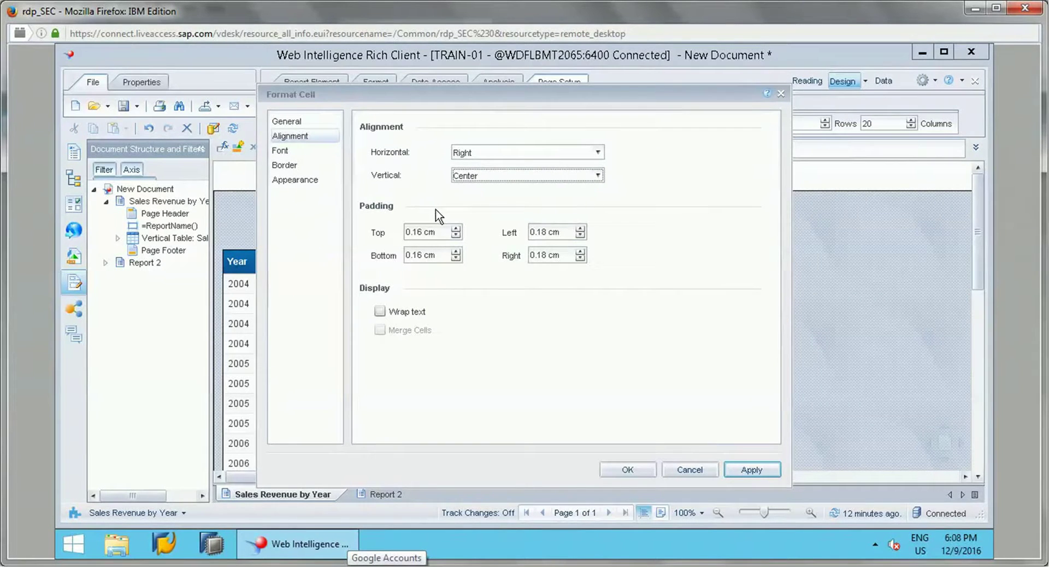
{"action": "left_click", "coordinate": [413, 233]}
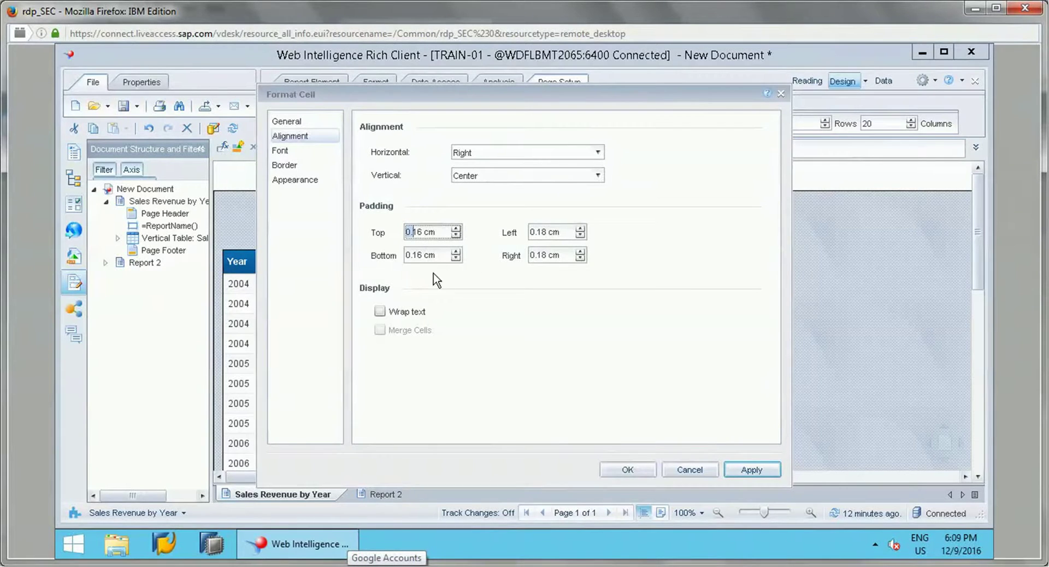
{"action": "left_click", "coordinate": [457, 269]}
{"action": "left_click", "coordinate": [380, 311]}
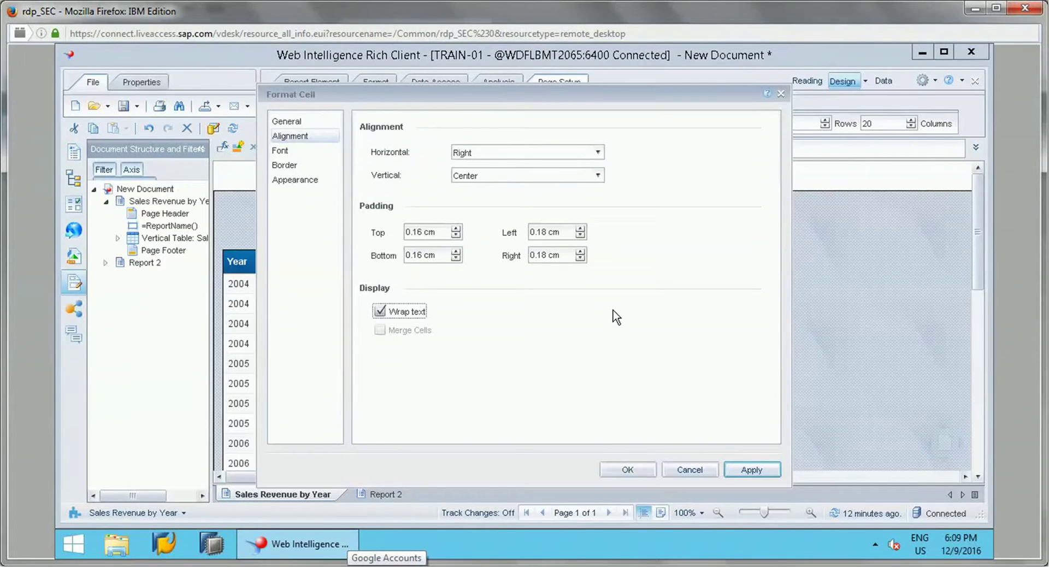
- Try the Courier New font for the Quarter cells, and choose Impact instead
{"action": "left_click", "coordinate": [280, 150]}
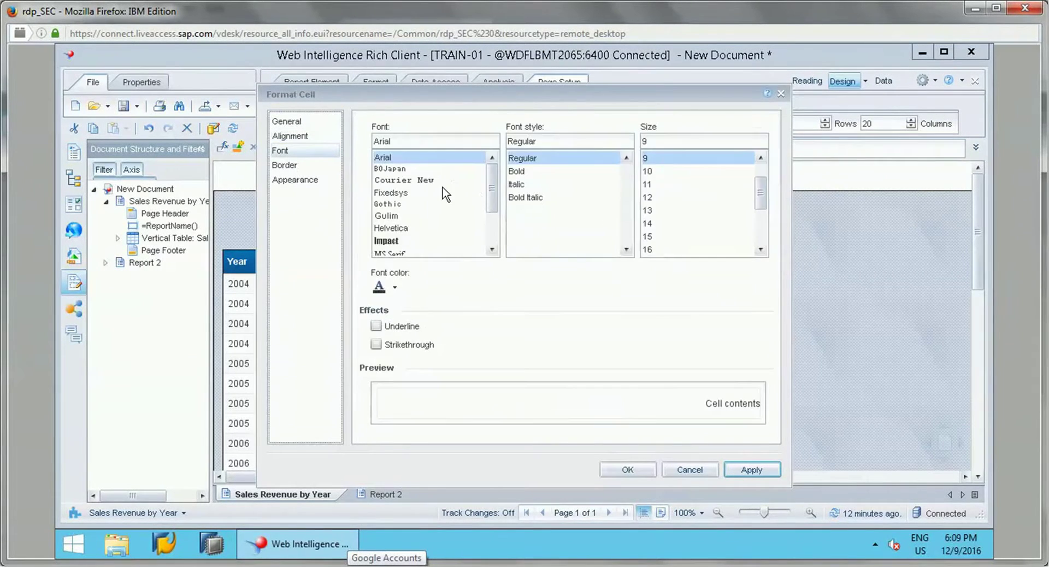
{"action": "left_click", "coordinate": [405, 181]}
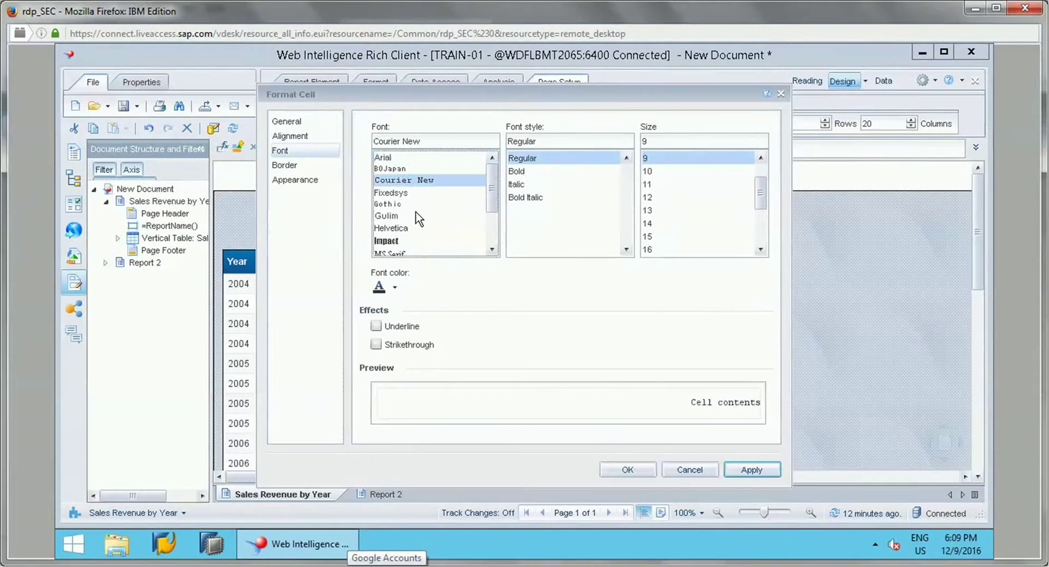
{"action": "left_click", "coordinate": [395, 242]}
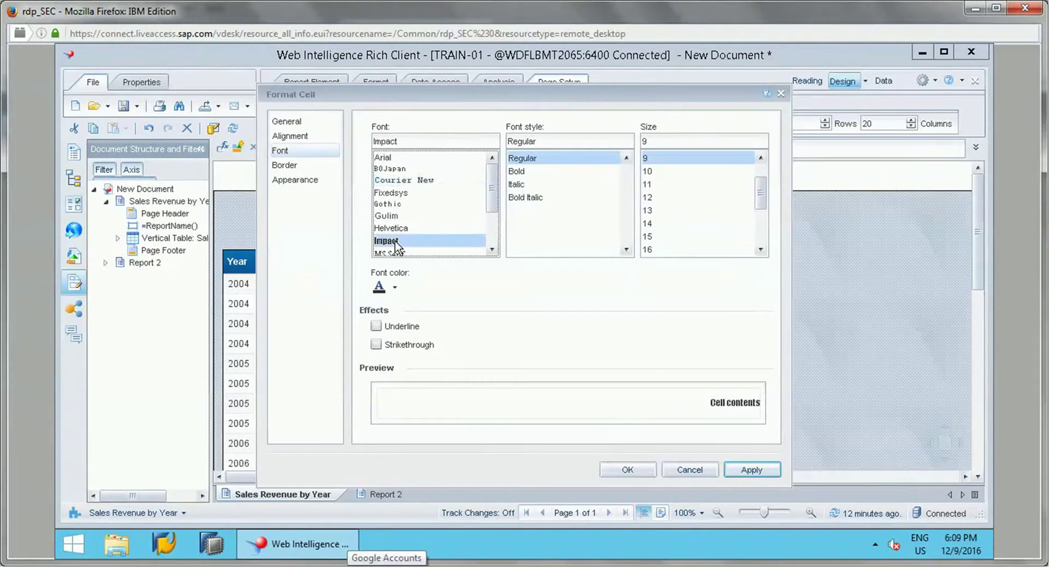
- Set the Quarter cells' font style to Italic, the size to 12 and the font color to red, and apply the changes
{"action": "left_click", "coordinate": [523, 197]}
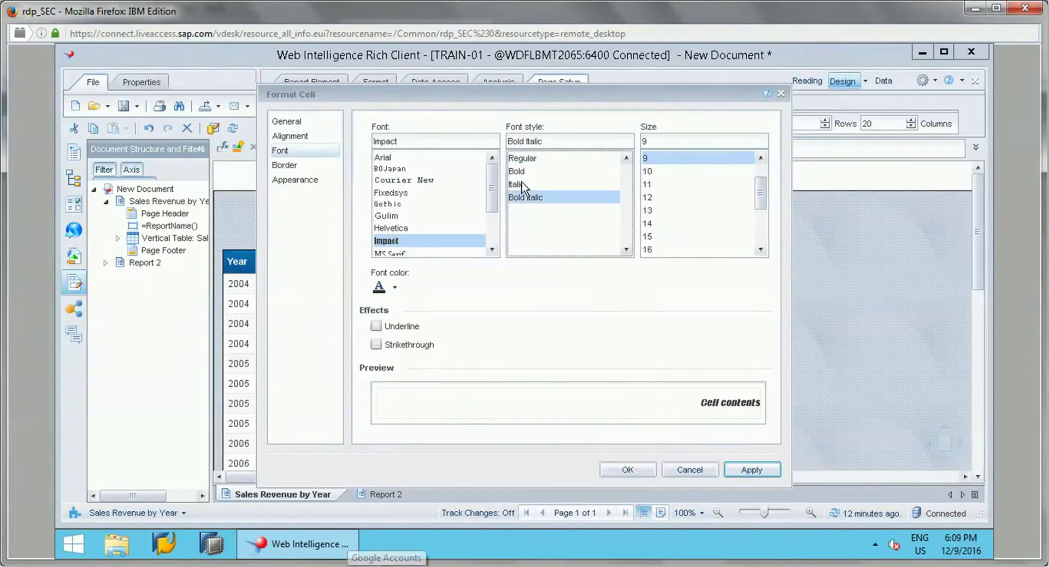
{"action": "left_click", "coordinate": [521, 172]}
{"action": "left_click", "coordinate": [521, 185]}
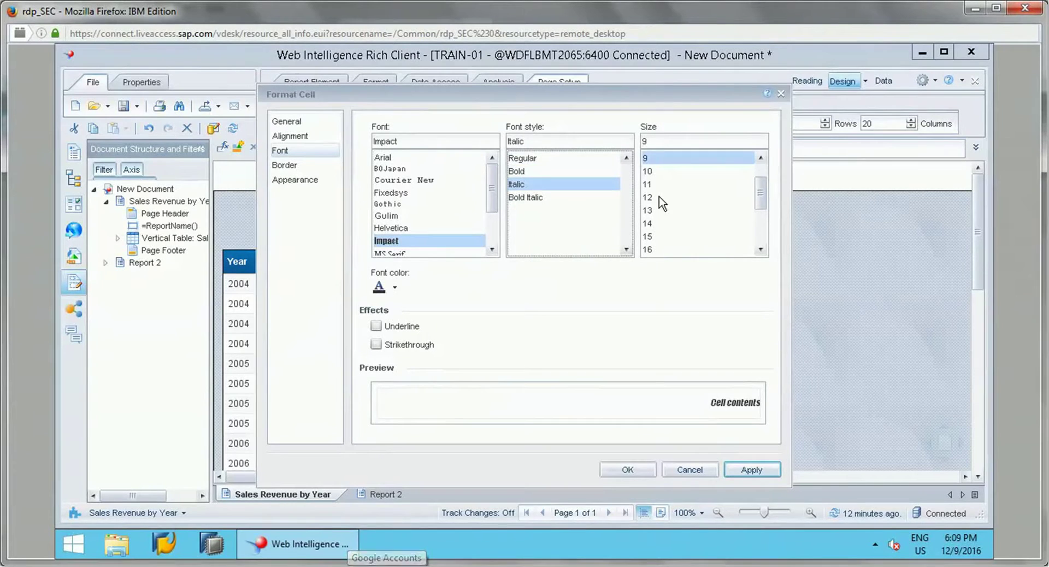
{"action": "left_click", "coordinate": [661, 199]}
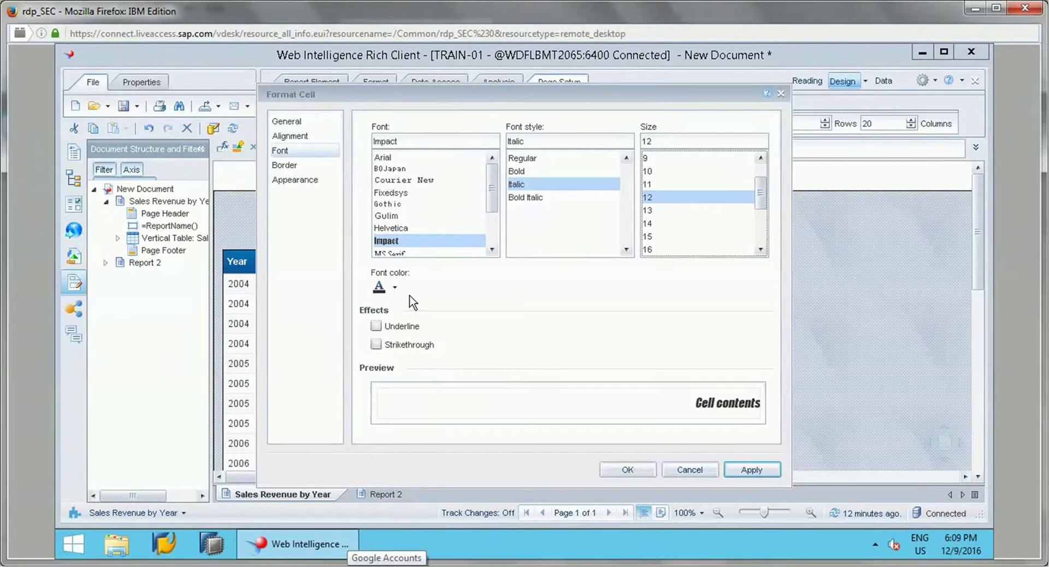
{"action": "left_click", "coordinate": [394, 286]}
{"action": "left_click", "coordinate": [405, 356]}
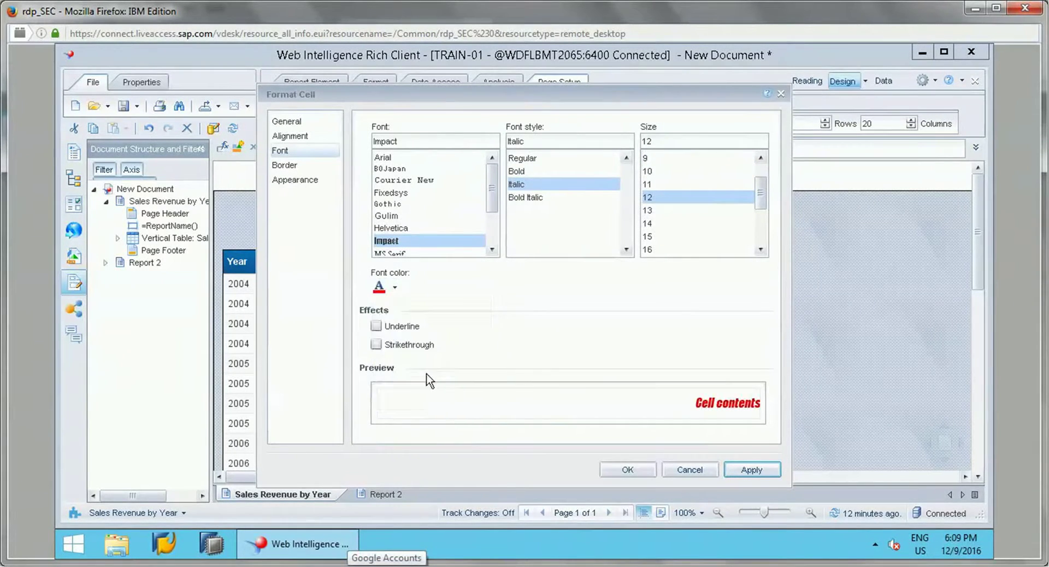
{"action": "left_click", "coordinate": [751, 470]}
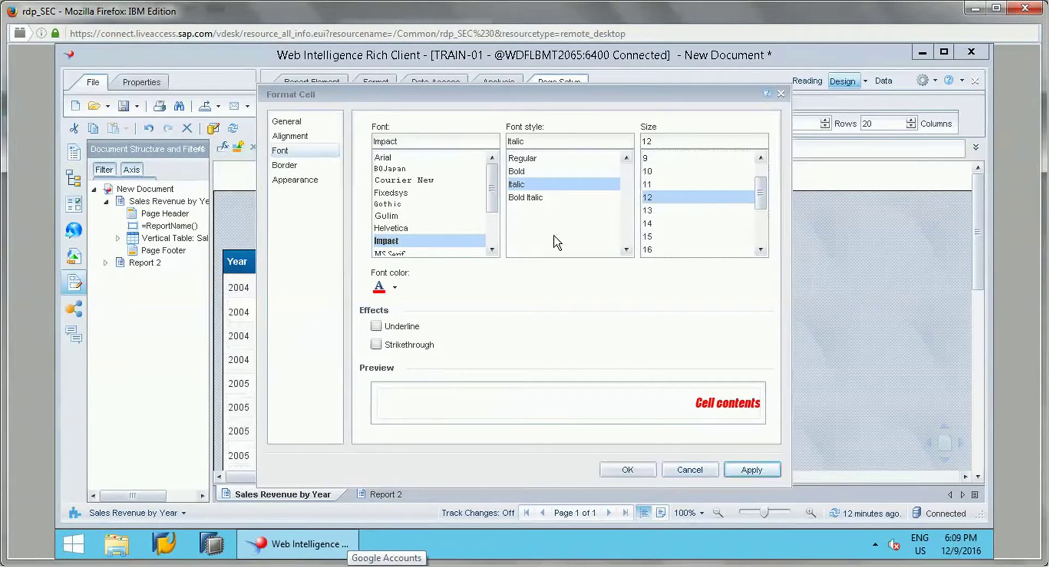
- Change the Quarter cells' font to Tahoma with the Bold Italic style, applying each change
{"action": "left_click_drag", "start_coordinate": [533, 94], "coordinate": [644, 74]}
{"action": "left_click_drag", "start_coordinate": [604, 184], "coordinate": [604, 243]}
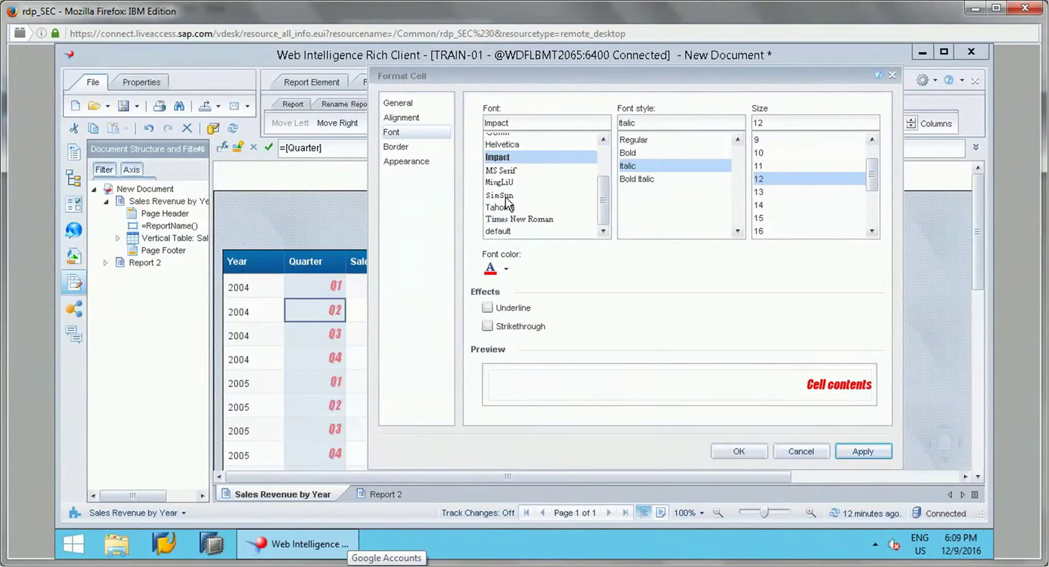
{"action": "left_click", "coordinate": [507, 212]}
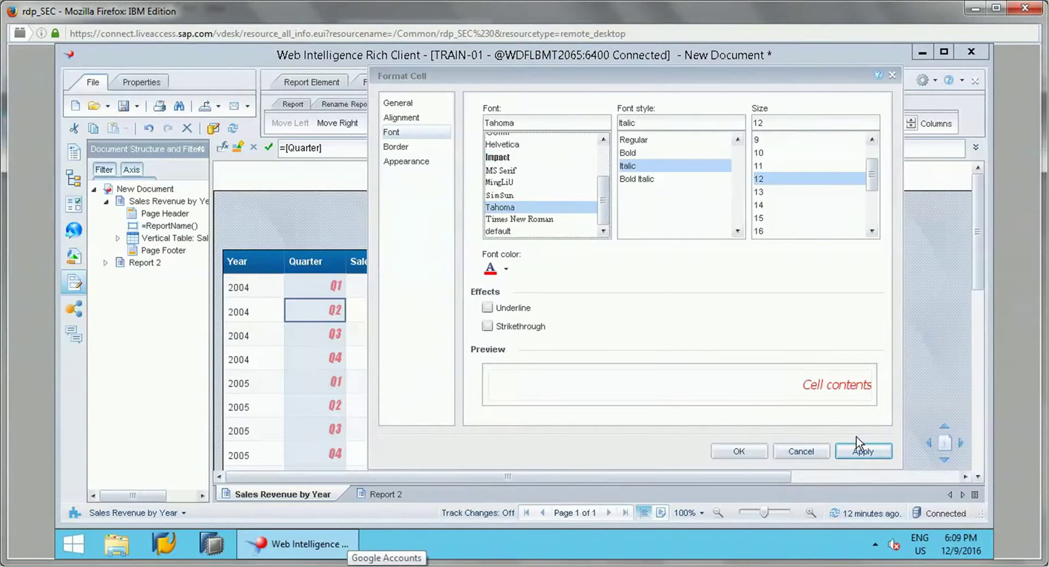
{"action": "left_click", "coordinate": [863, 454]}
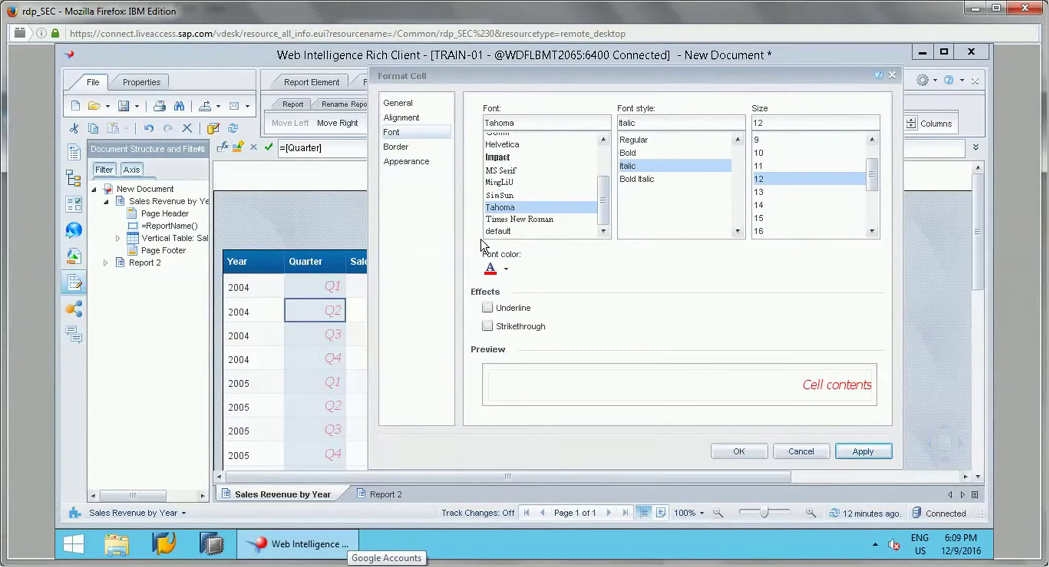
{"action": "left_click", "coordinate": [638, 179]}
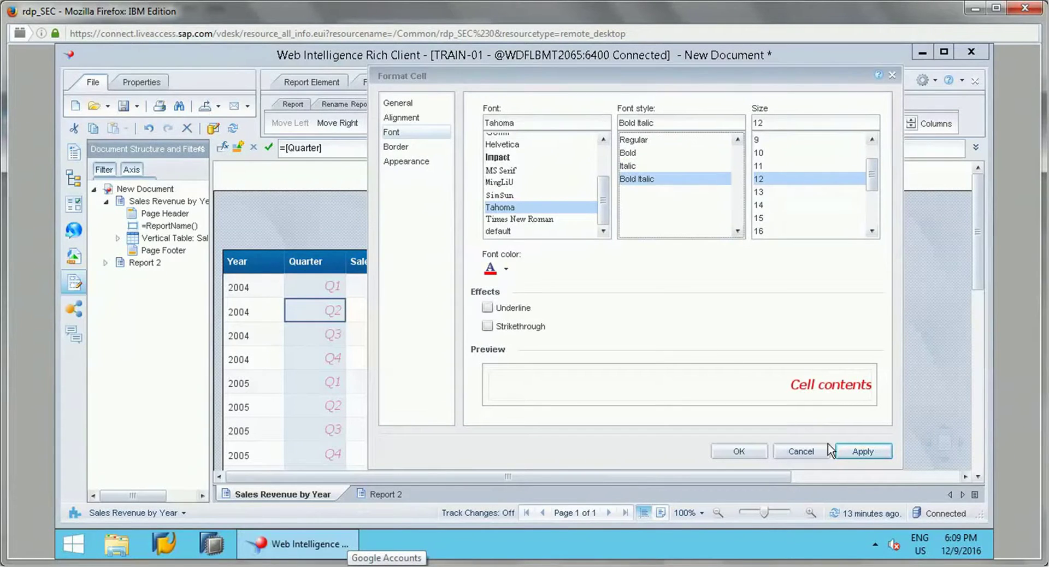
{"action": "left_click", "coordinate": [863, 452]}
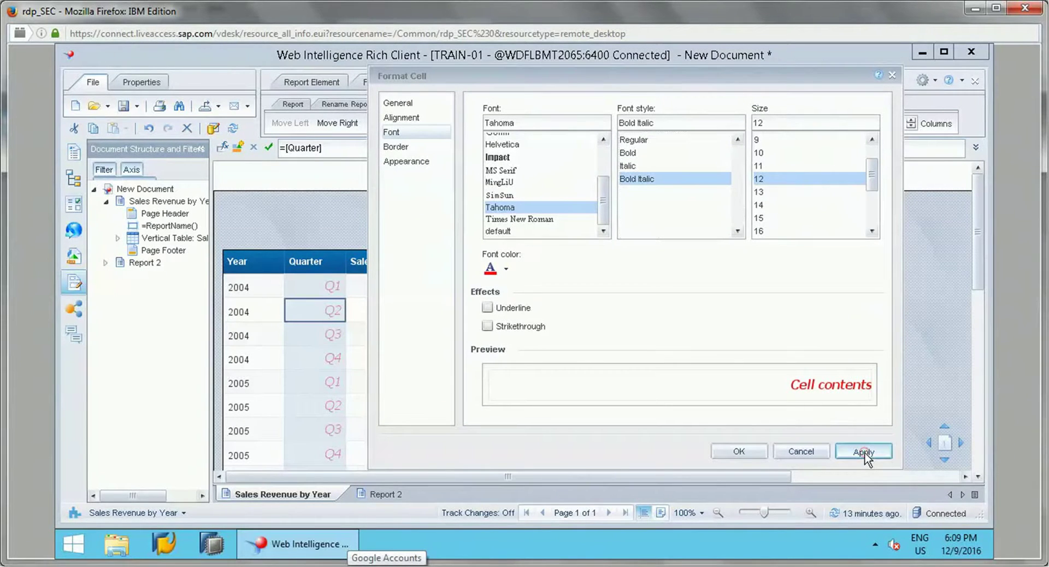
- Put a thin plain black border around all sides of the Quarter cells, view the background options, and accept the cell format settings
{"action": "left_click", "coordinate": [394, 148]}
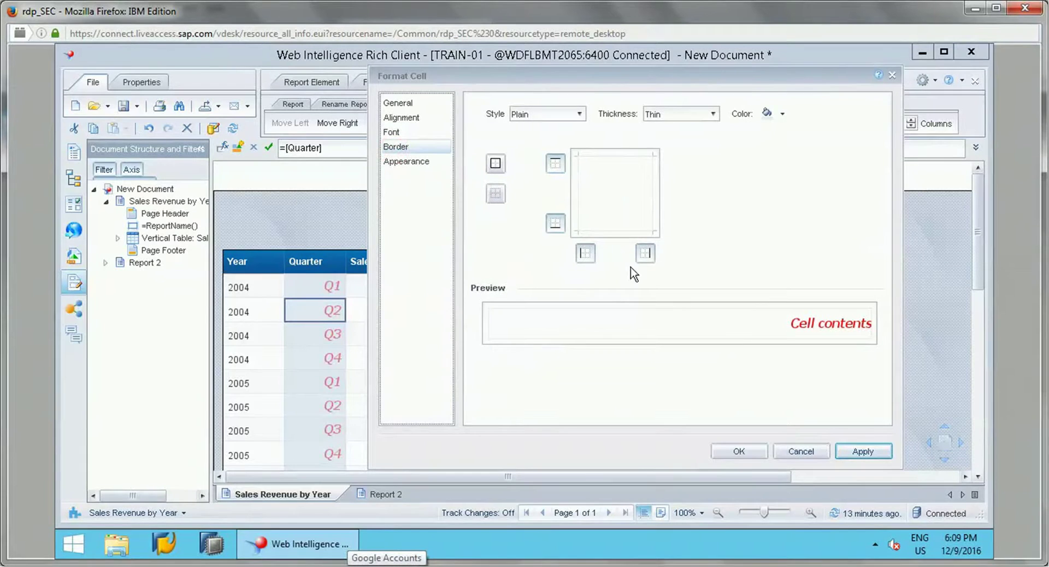
{"action": "left_click", "coordinate": [494, 169]}
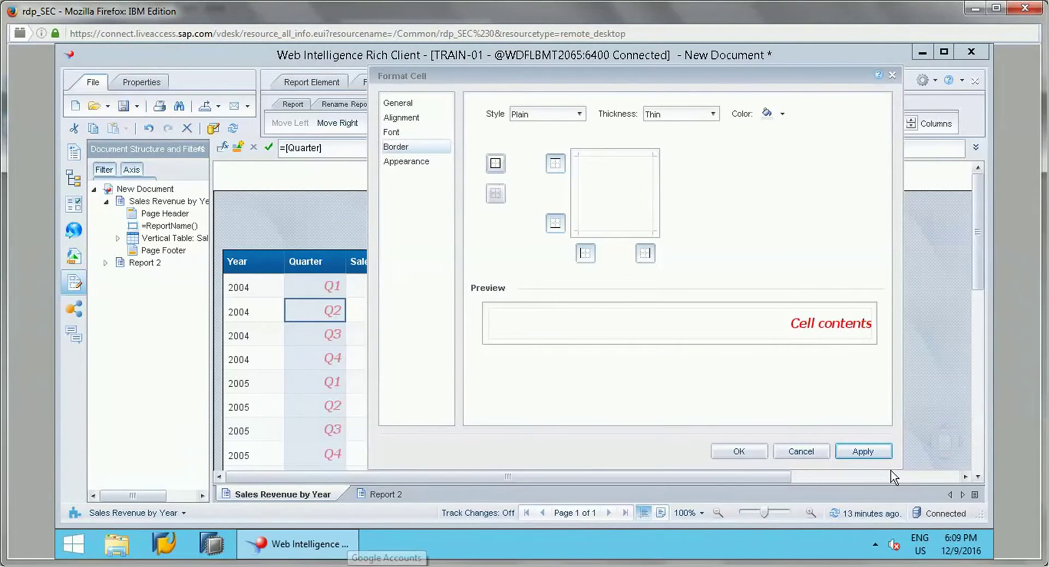
{"action": "left_click", "coordinate": [862, 450]}
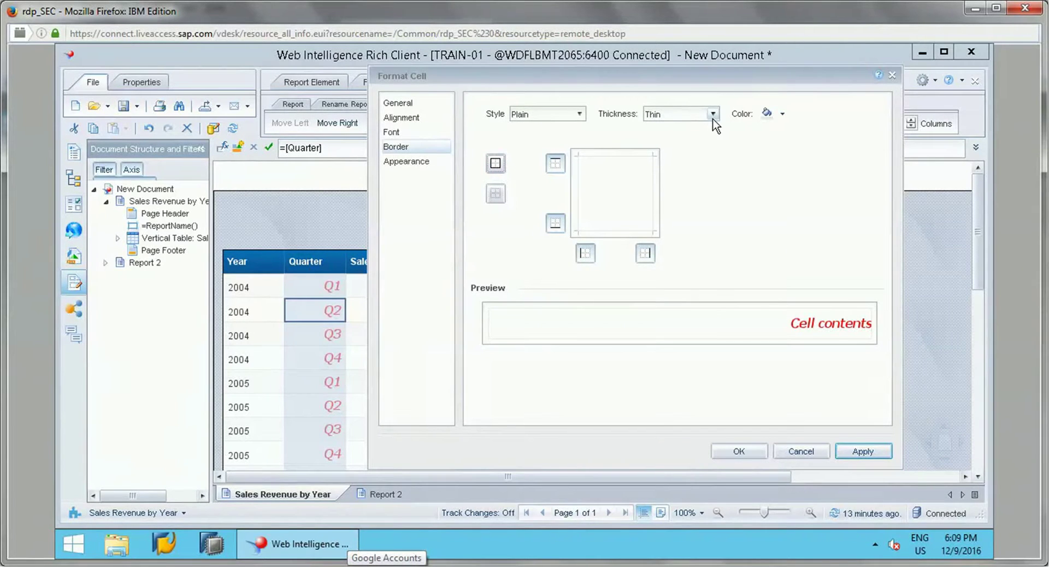
{"action": "left_click", "coordinate": [781, 113]}
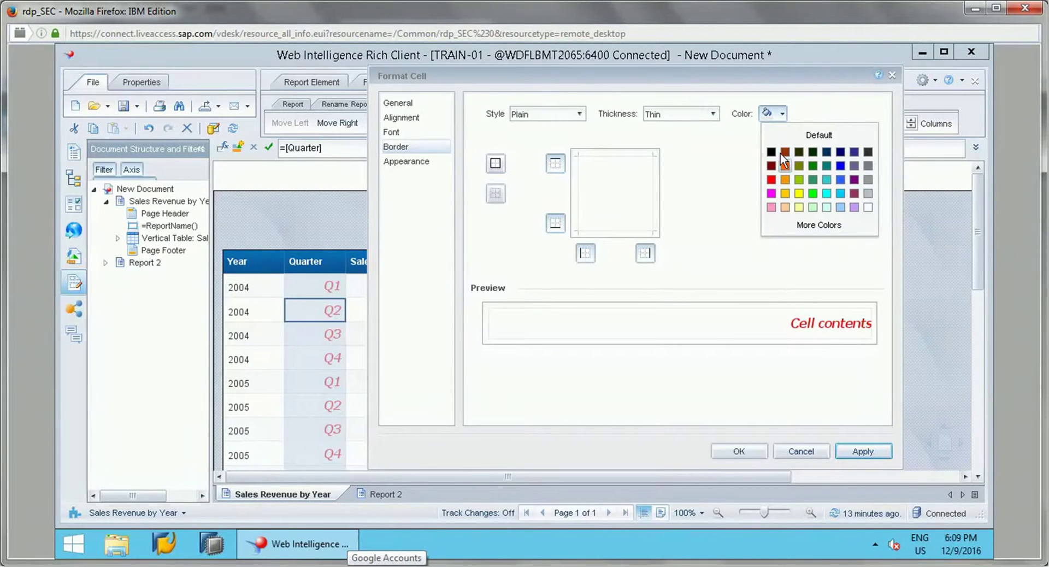
{"action": "left_click", "coordinate": [771, 152]}
{"action": "left_click", "coordinate": [495, 164]}
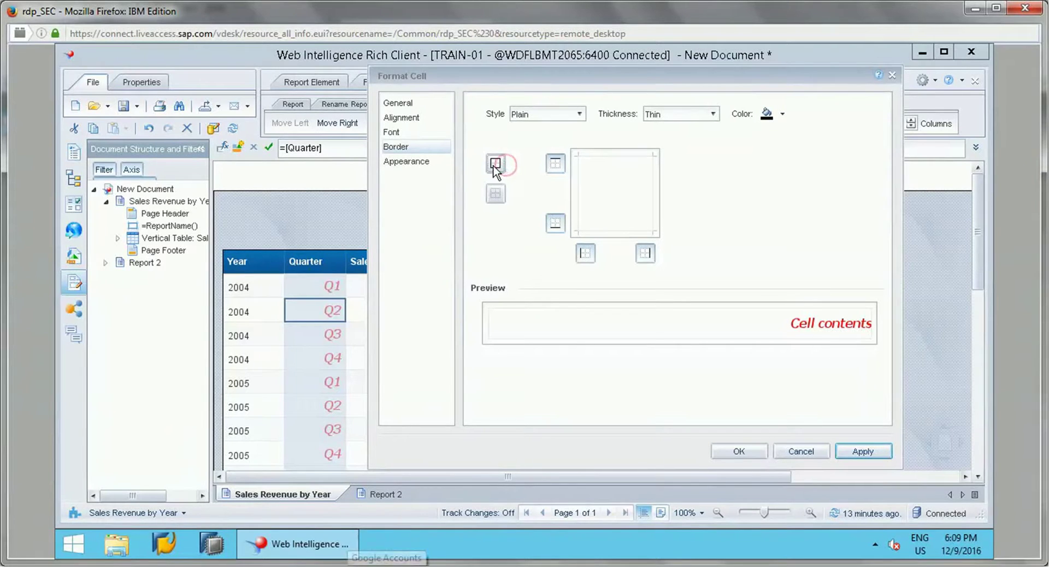
{"action": "left_click", "coordinate": [864, 454]}
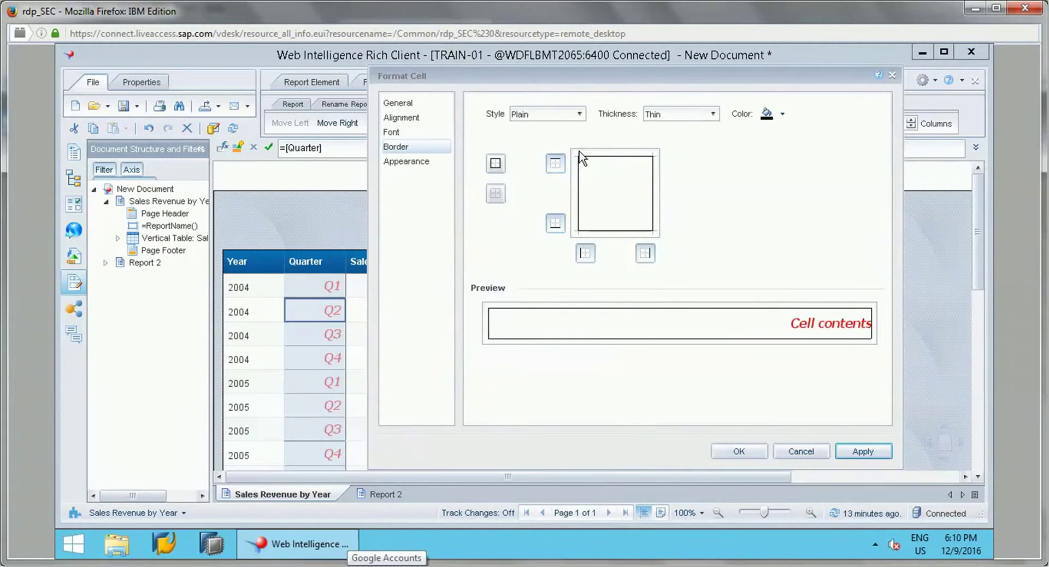
{"action": "left_click", "coordinate": [403, 163]}
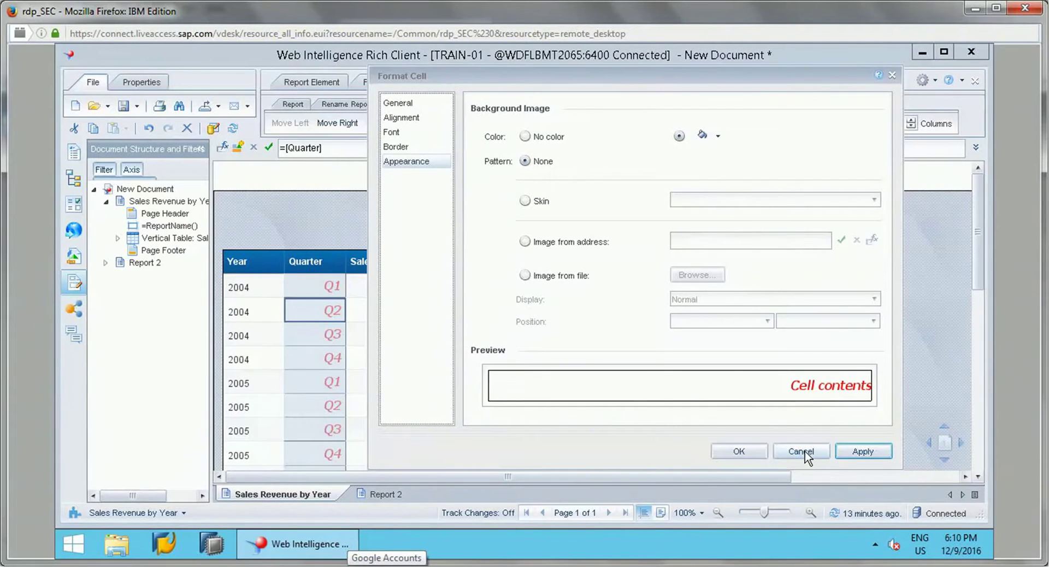
{"action": "left_click", "coordinate": [741, 452]}
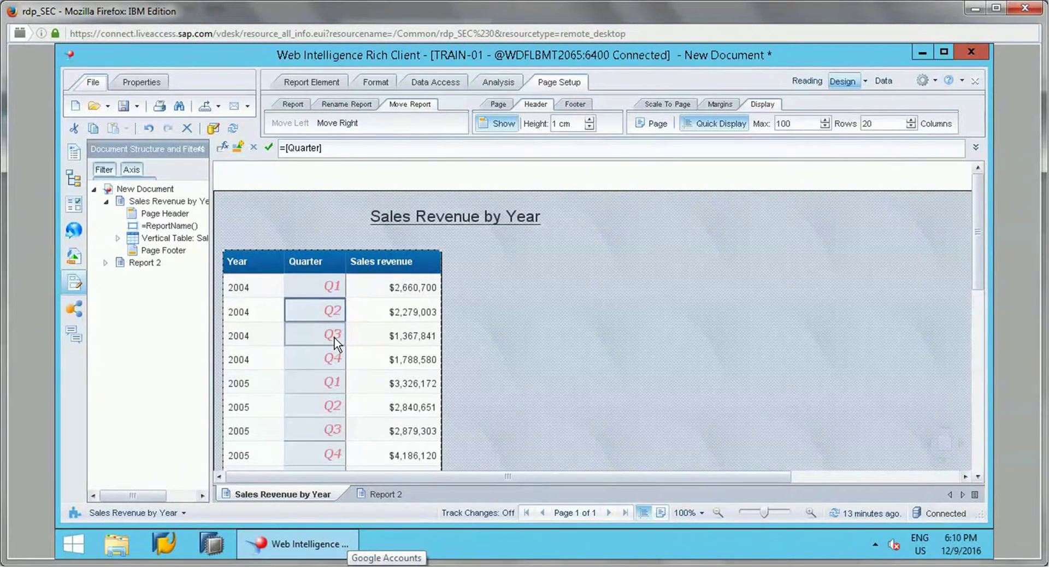
- Examine the formatted Quarter cells next to the Year and Sales revenue cells and the column headers
{"action": "left_click", "coordinate": [385, 296]}
{"action": "left_click", "coordinate": [294, 292]}
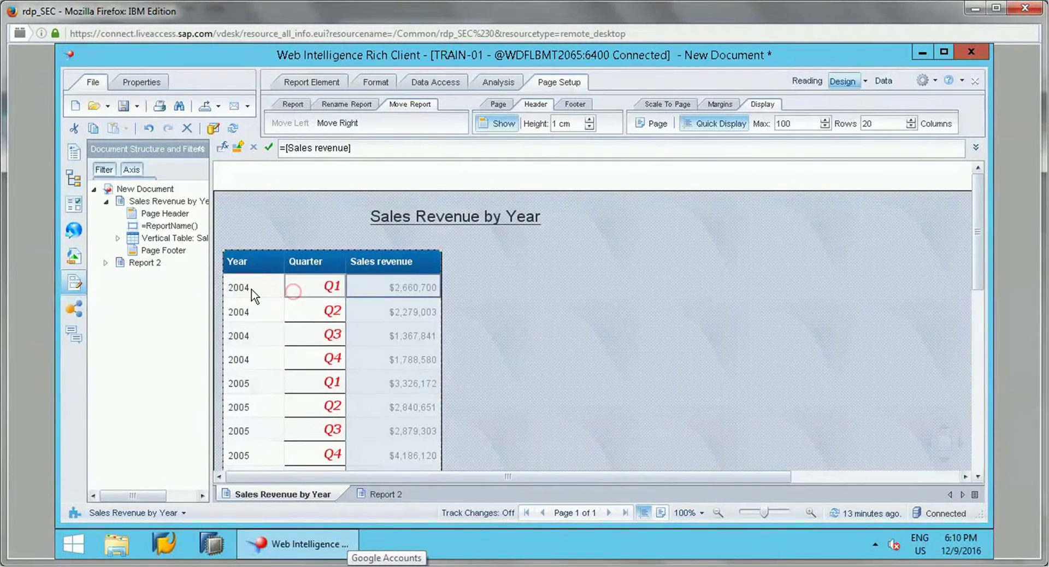
{"action": "left_click", "coordinate": [252, 293]}
{"action": "left_click", "coordinate": [295, 293]}
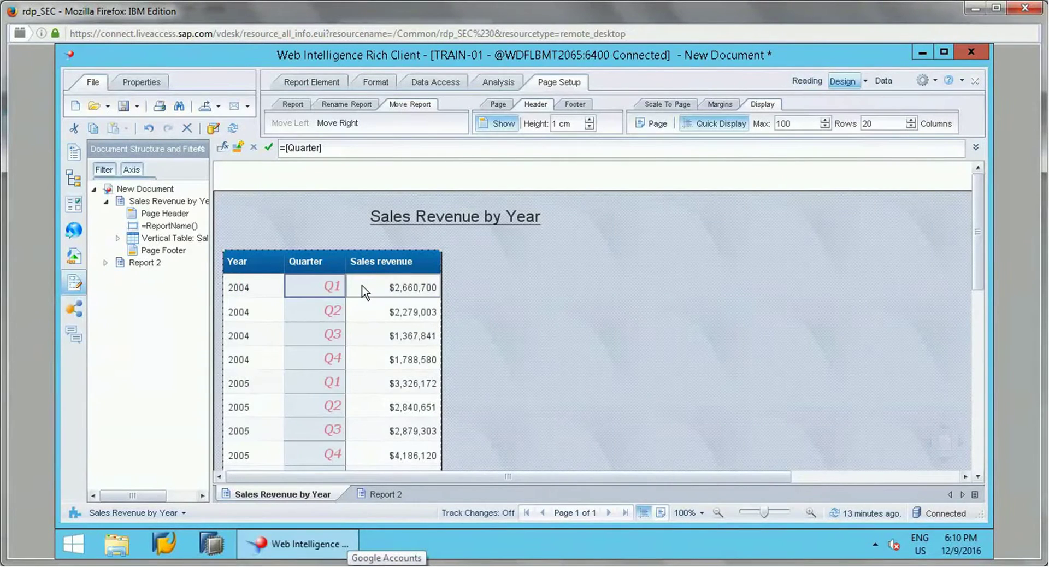
{"action": "left_click", "coordinate": [365, 293]}
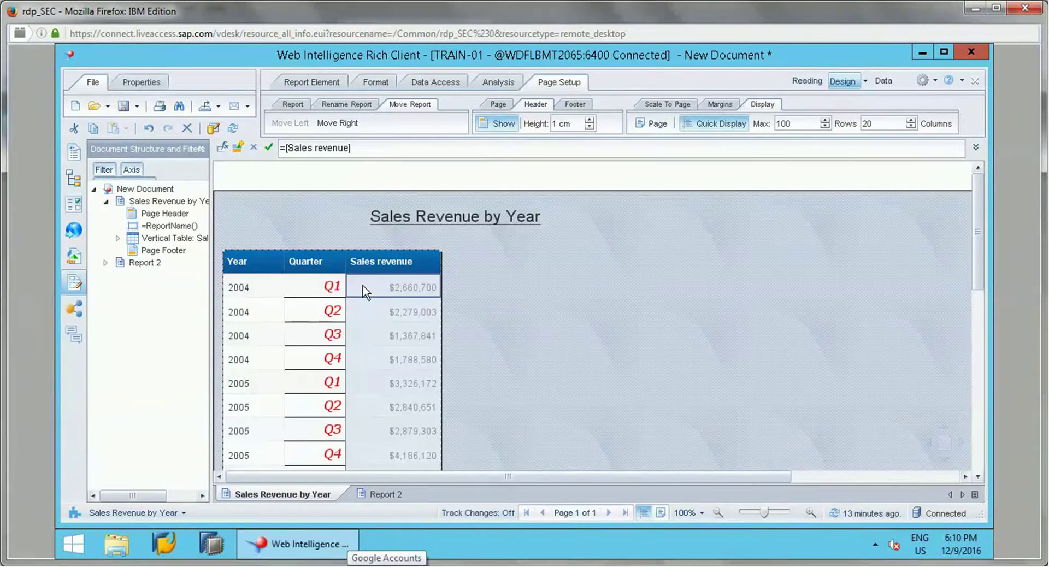
{"action": "left_click", "coordinate": [377, 264]}
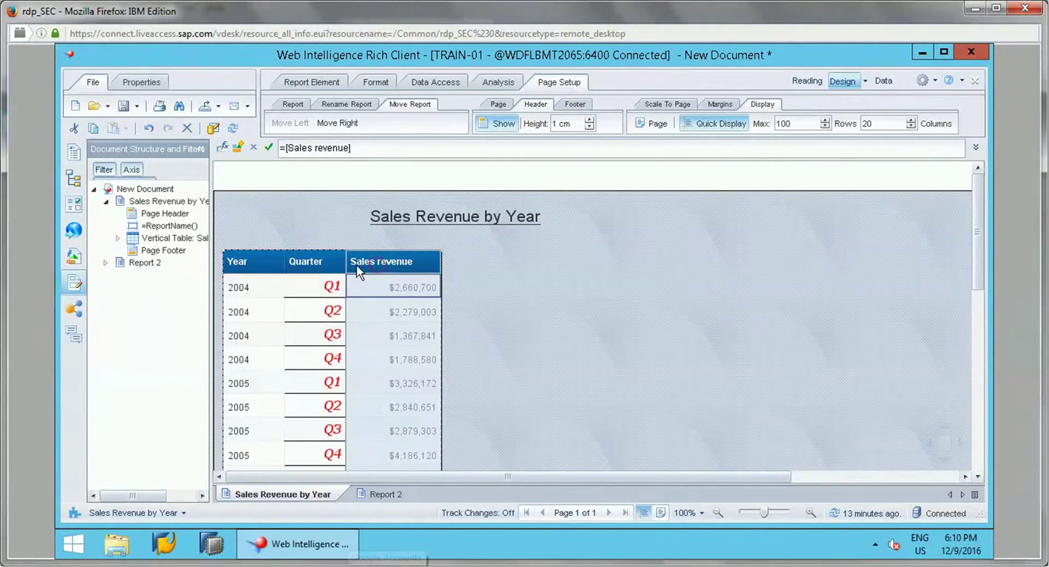
{"action": "left_click", "coordinate": [328, 262]}
{"action": "left_click", "coordinate": [259, 263]}
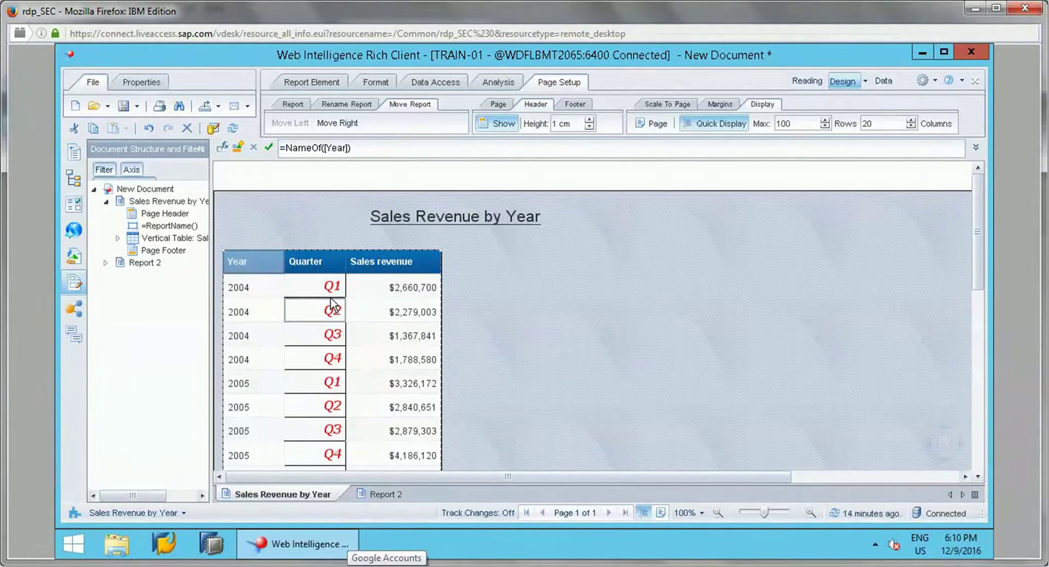
- Set the Year column of the table as a section and look over the sectioned report
{"action": "left_click", "coordinate": [258, 297]}
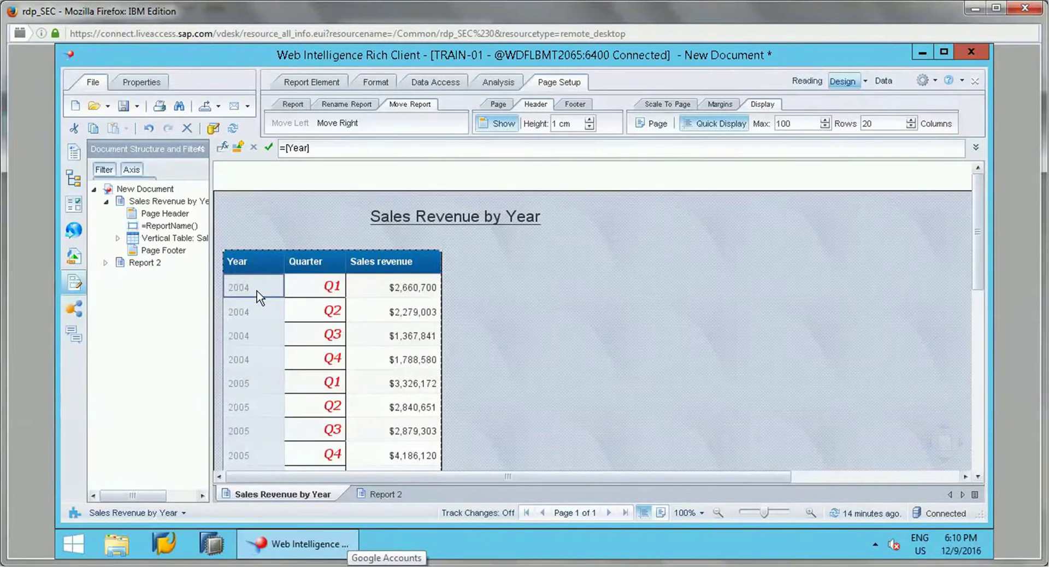
{"action": "right_click", "coordinate": [258, 295]}
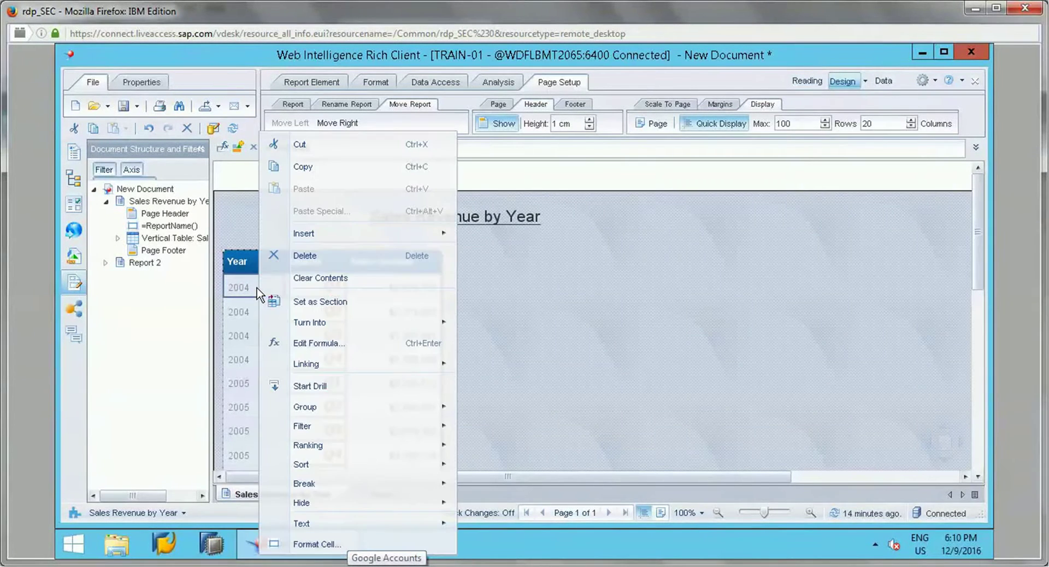
{"action": "left_click", "coordinate": [301, 301]}
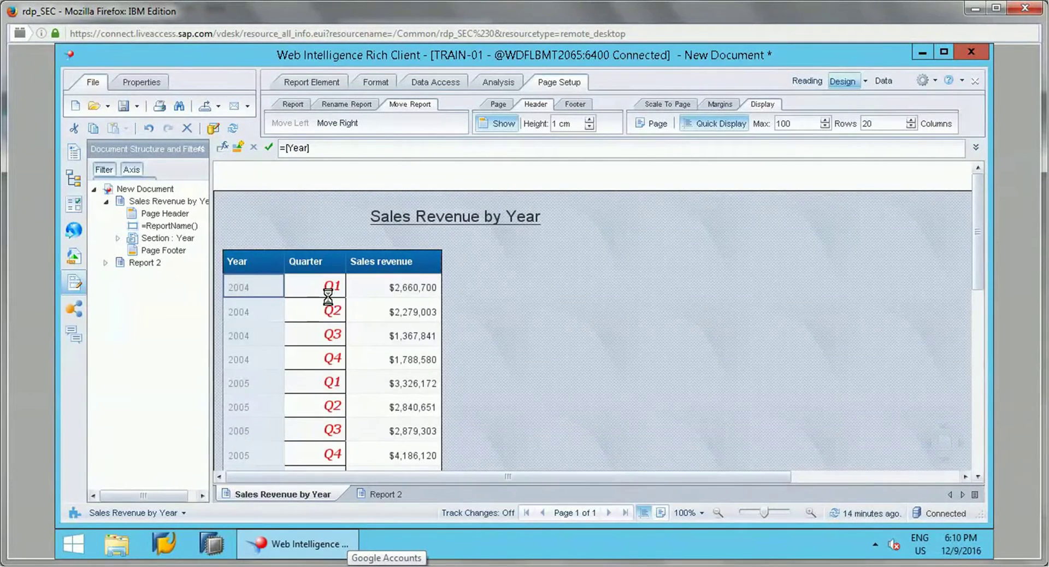
{"action": "left_click", "coordinate": [276, 280]}
{"action": "left_click", "coordinate": [473, 319]}
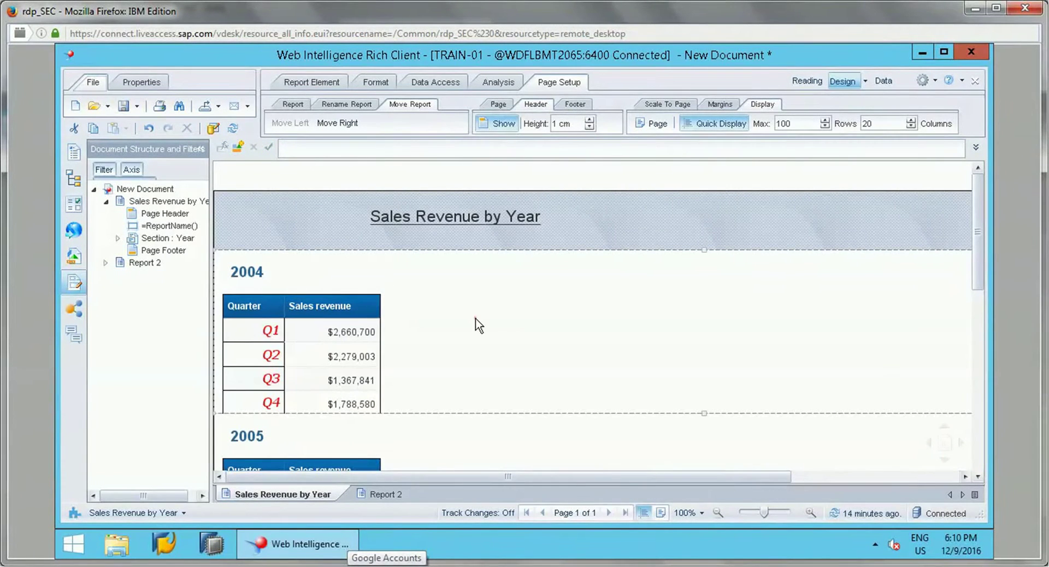
{"action": "left_click_drag", "start_coordinate": [975, 259], "coordinate": [978, 275]}
{"action": "left_click_drag", "start_coordinate": [975, 322], "coordinate": [985, 238]}
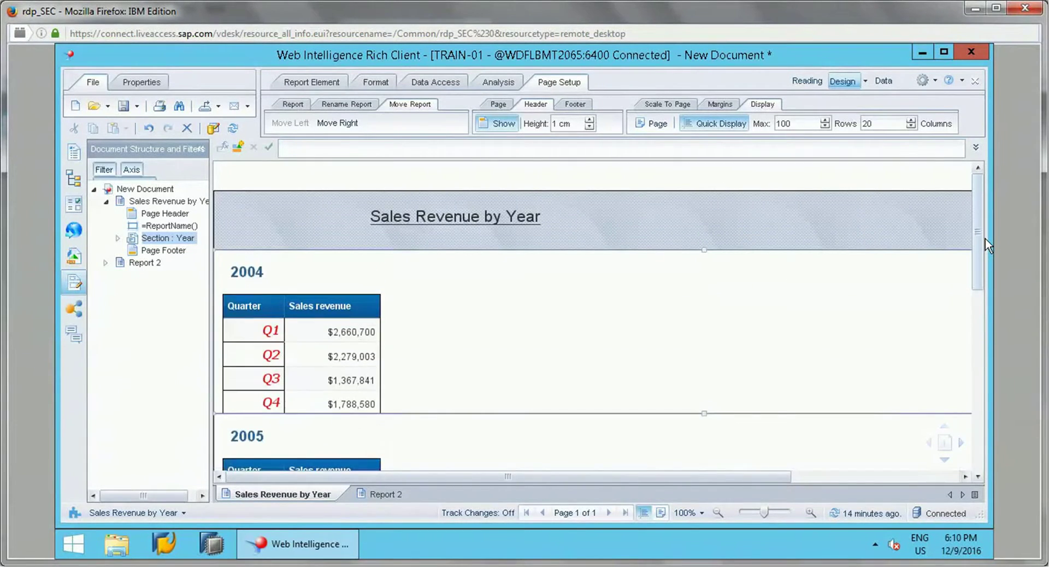
- Expand the Year section in the document structure, open its format settings, and enter Year_Section as its name
{"action": "right_click", "coordinate": [694, 373]}
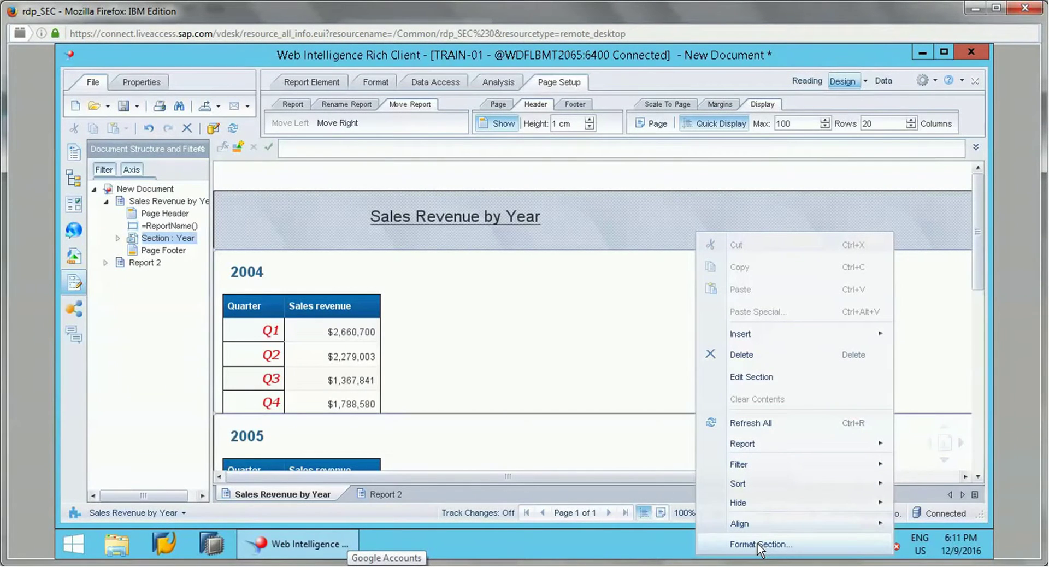
{"action": "left_click", "coordinate": [534, 370]}
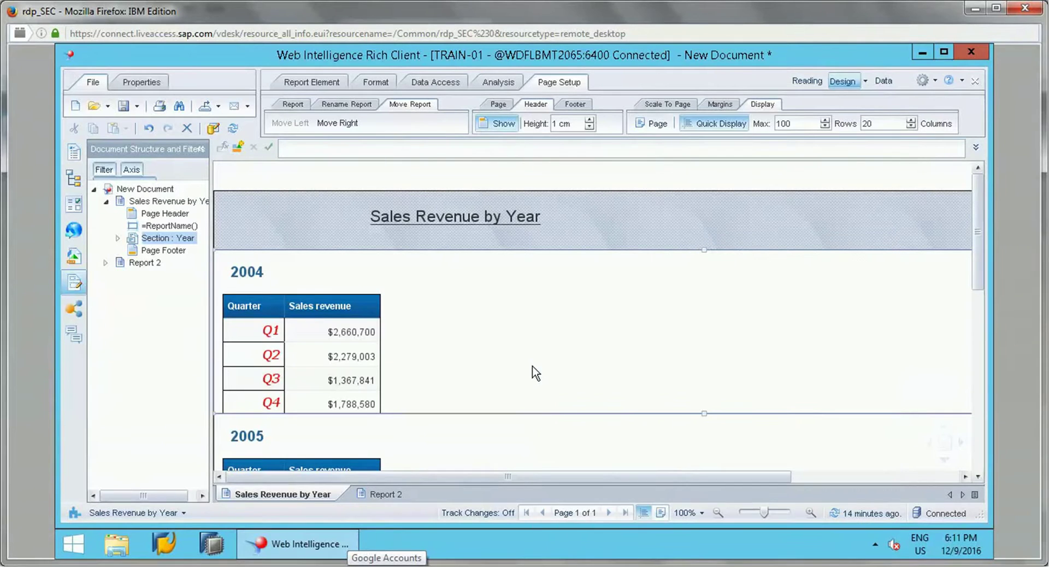
{"action": "left_click", "coordinate": [118, 238]}
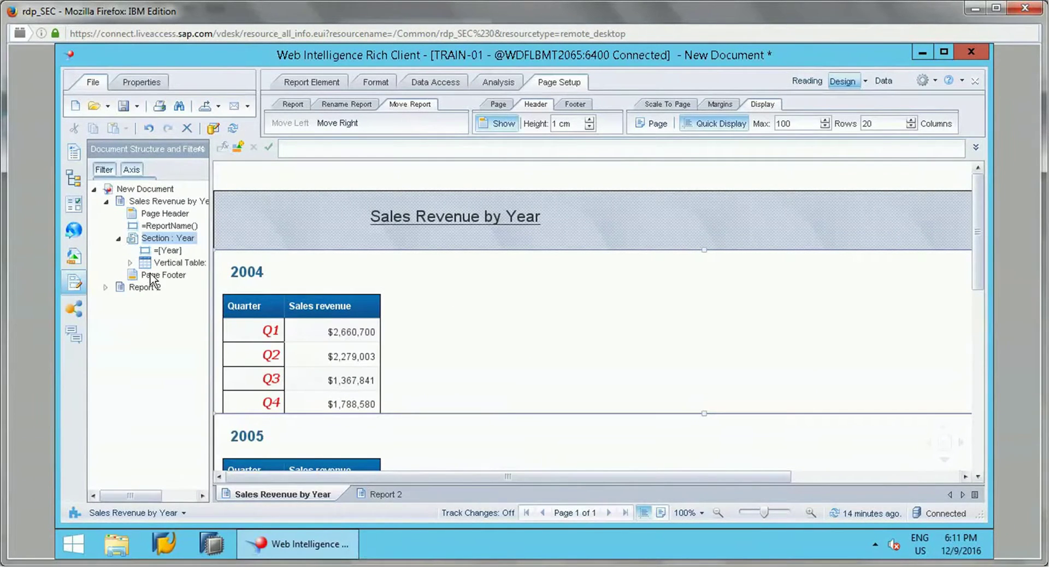
{"action": "right_click", "coordinate": [167, 239]}
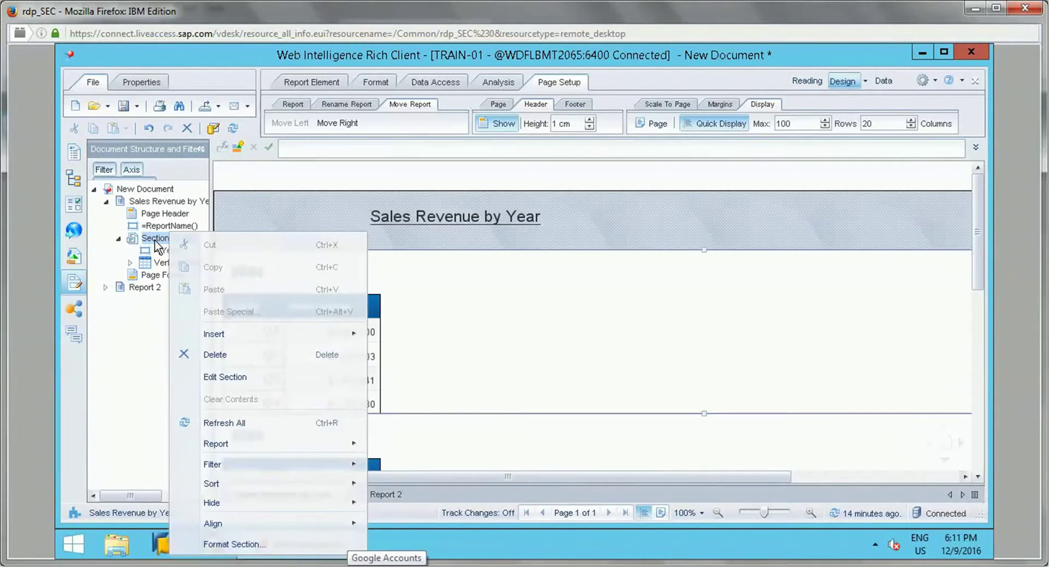
{"action": "left_click", "coordinate": [236, 543]}
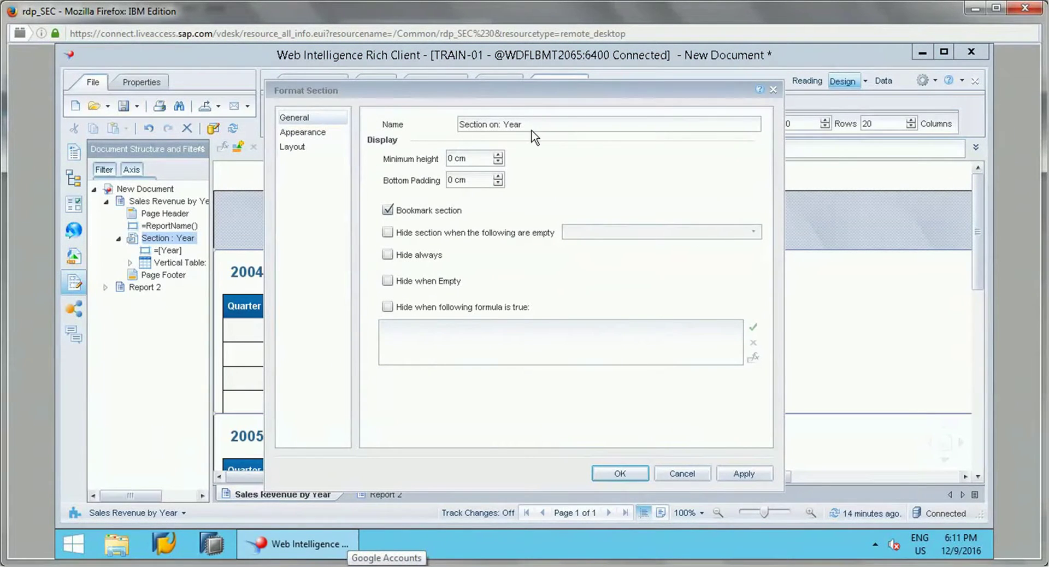
{"action": "left_click", "coordinate": [440, 128]}
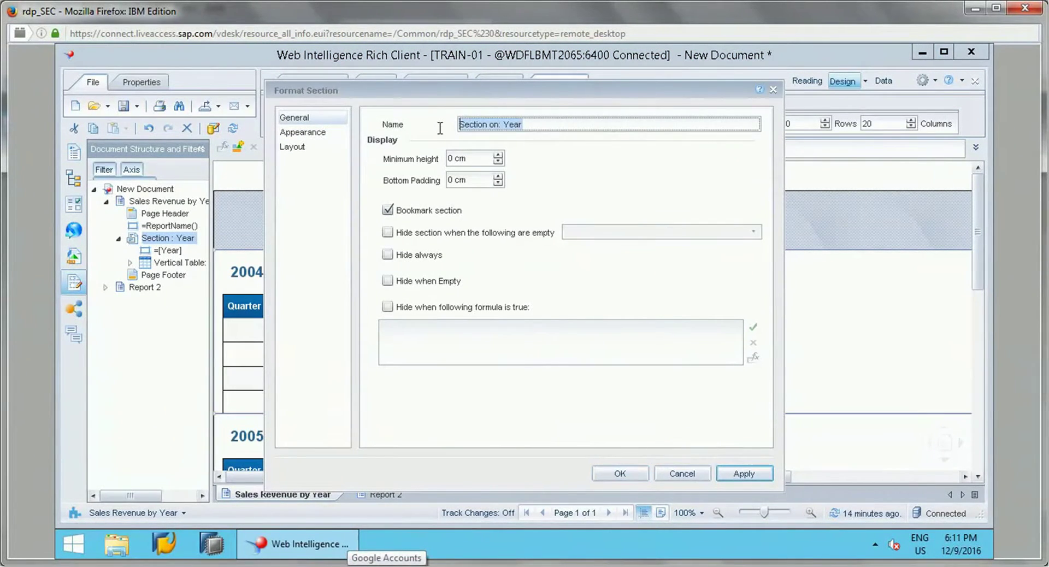
{"action": "type", "text": "Year_Section"}
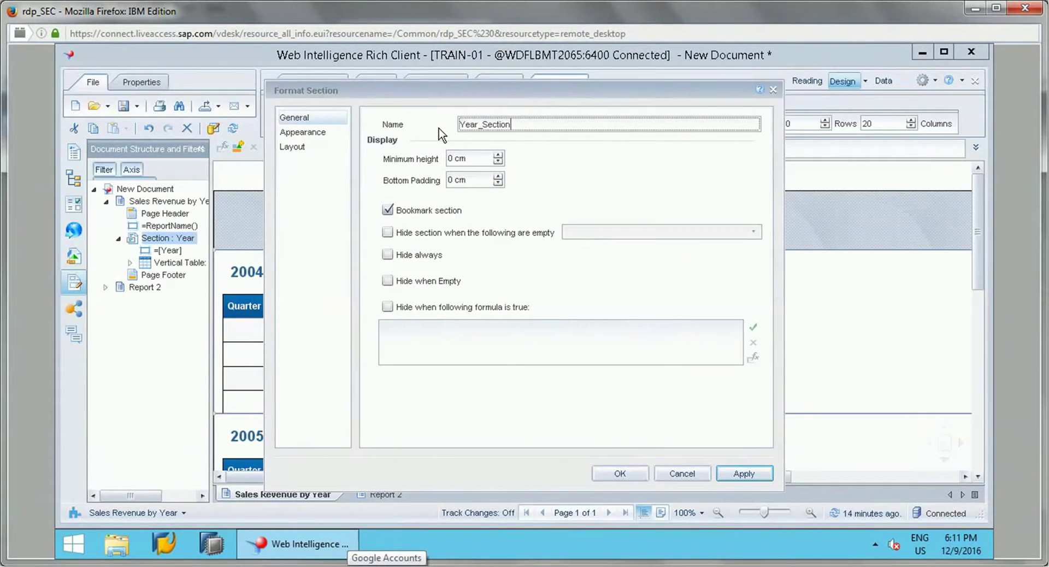
- View the section's appearance and general options, and set the section to hide when Sales_Rev-Table is empty
{"action": "left_click", "coordinate": [303, 132]}
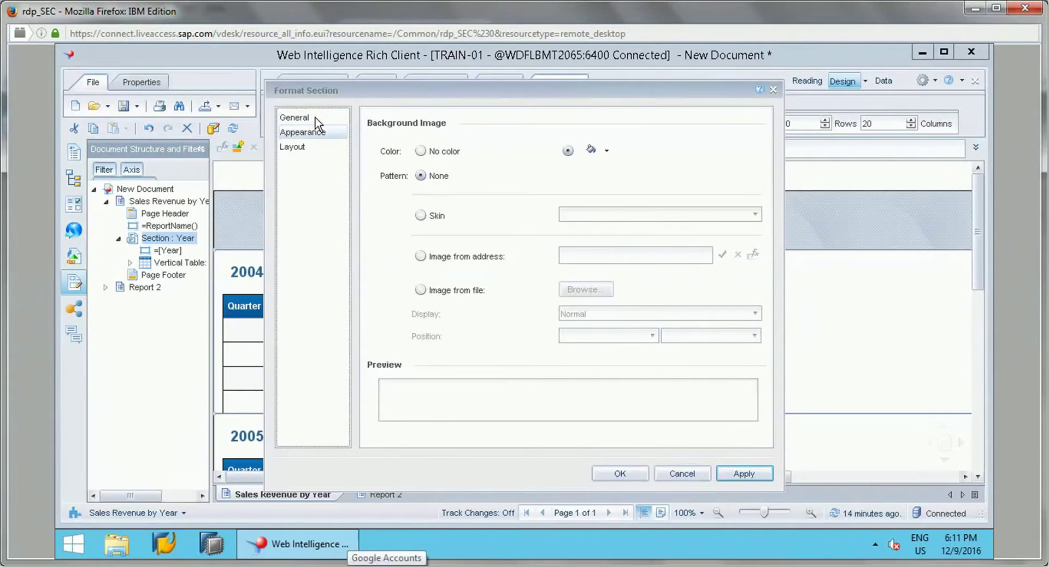
{"action": "left_click", "coordinate": [295, 117]}
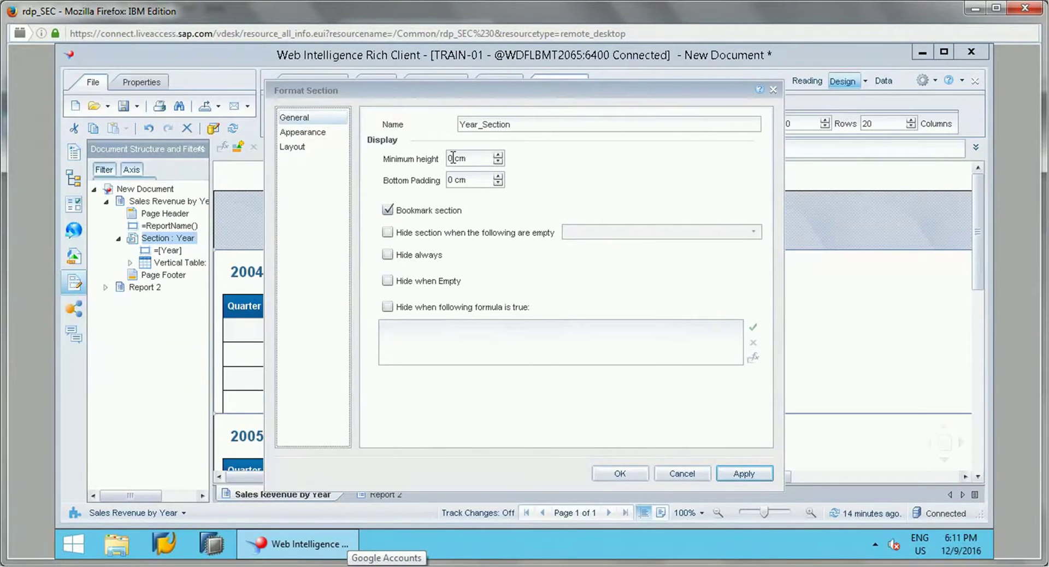
{"action": "left_click", "coordinate": [449, 180]}
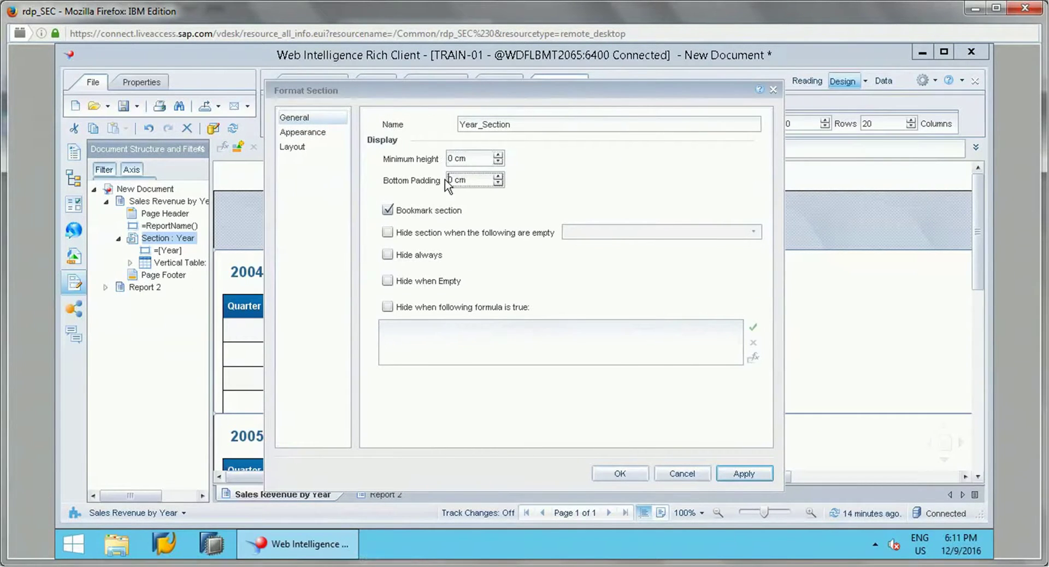
{"action": "left_click", "coordinate": [440, 235]}
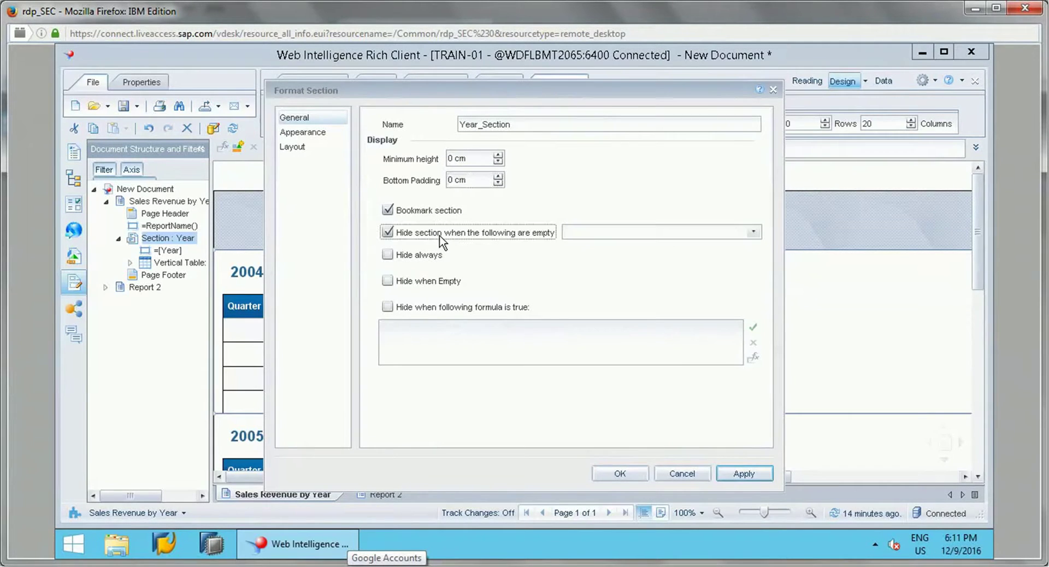
{"action": "left_click", "coordinate": [753, 232]}
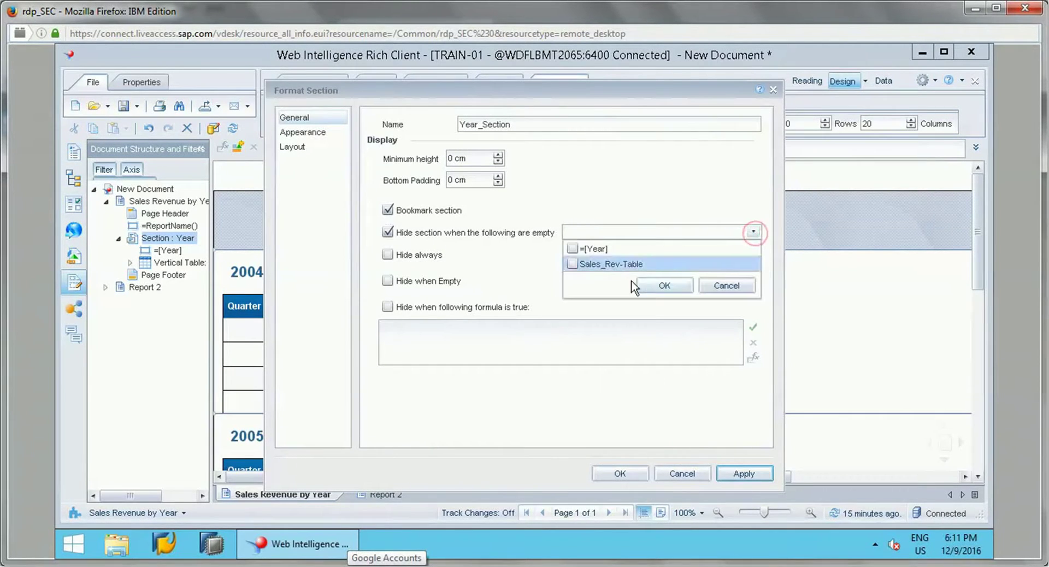
{"action": "left_click", "coordinate": [602, 263]}
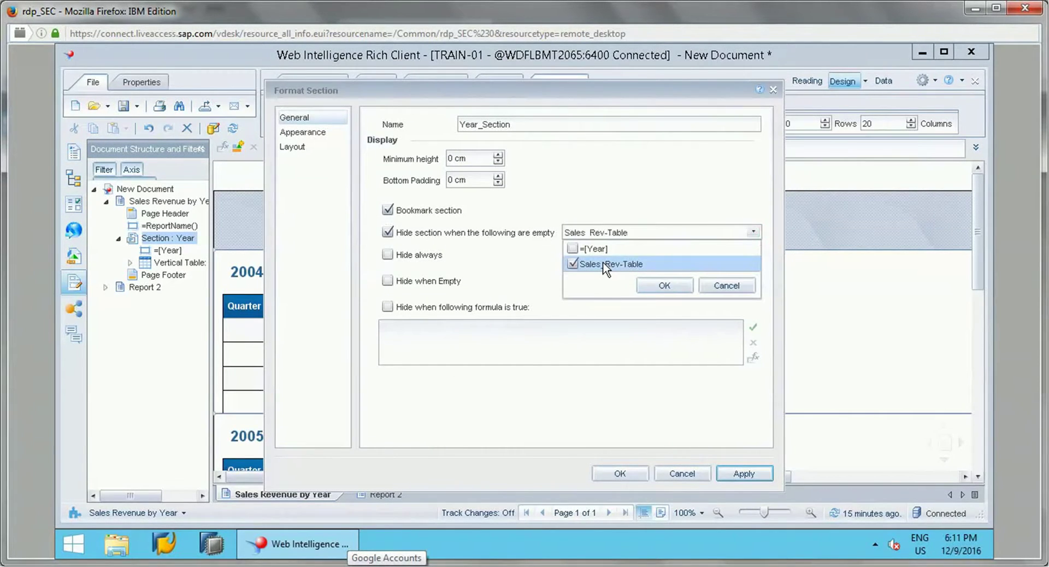
{"action": "left_click", "coordinate": [665, 286]}
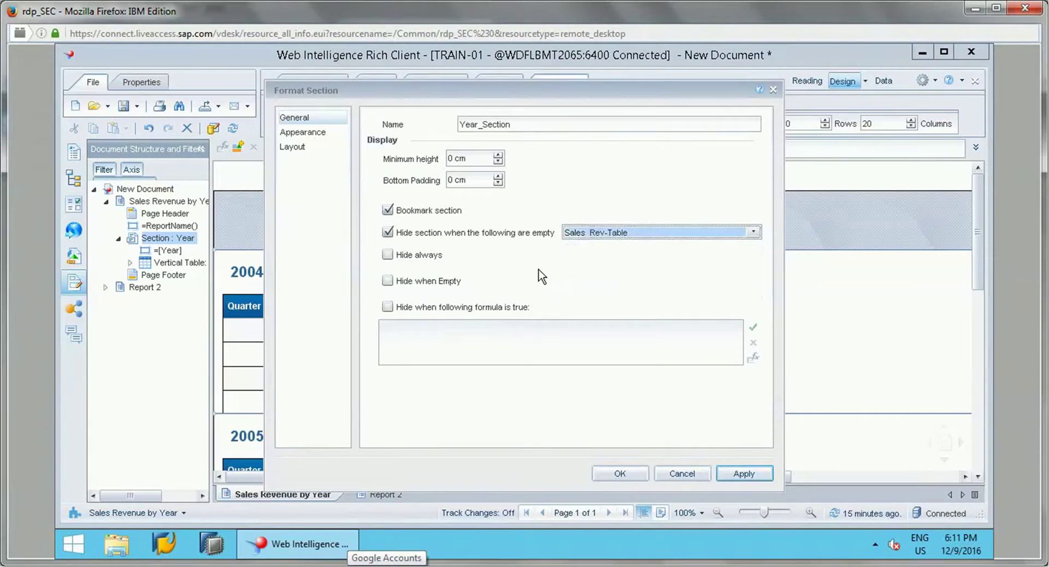
- Try the Hide always and Hide when Empty options for the section, and leave both turned off
{"action": "left_click", "coordinate": [407, 257]}
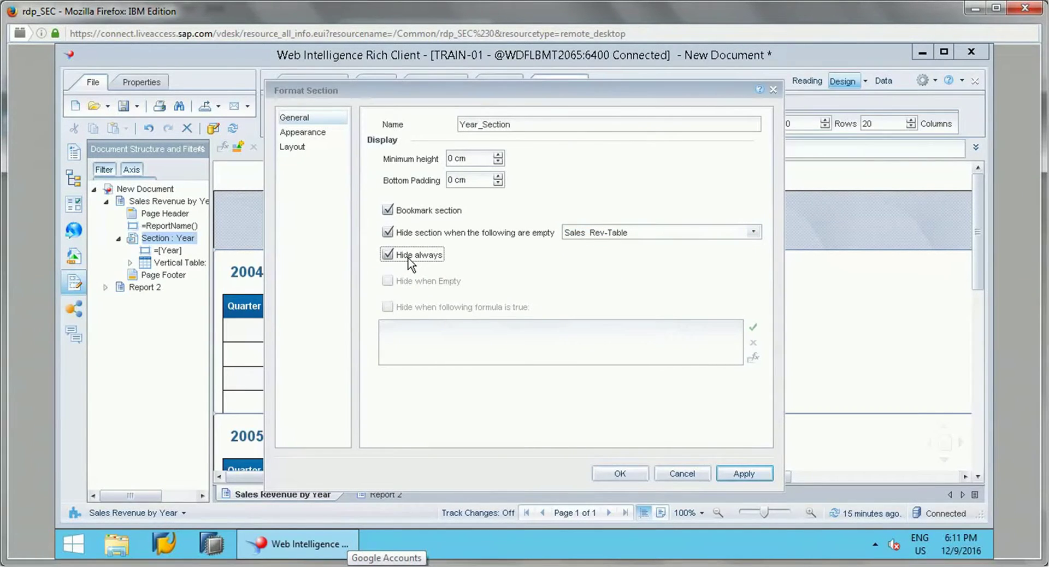
{"action": "left_click", "coordinate": [408, 259]}
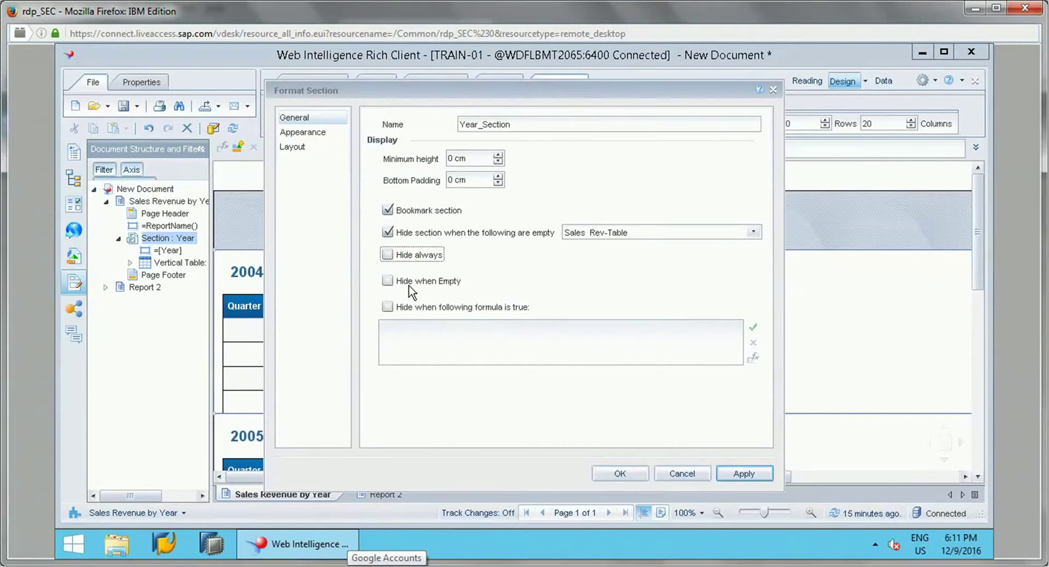
{"action": "left_click", "coordinate": [411, 287]}
{"action": "left_click", "coordinate": [414, 283]}
{"action": "left_click", "coordinate": [416, 286]}
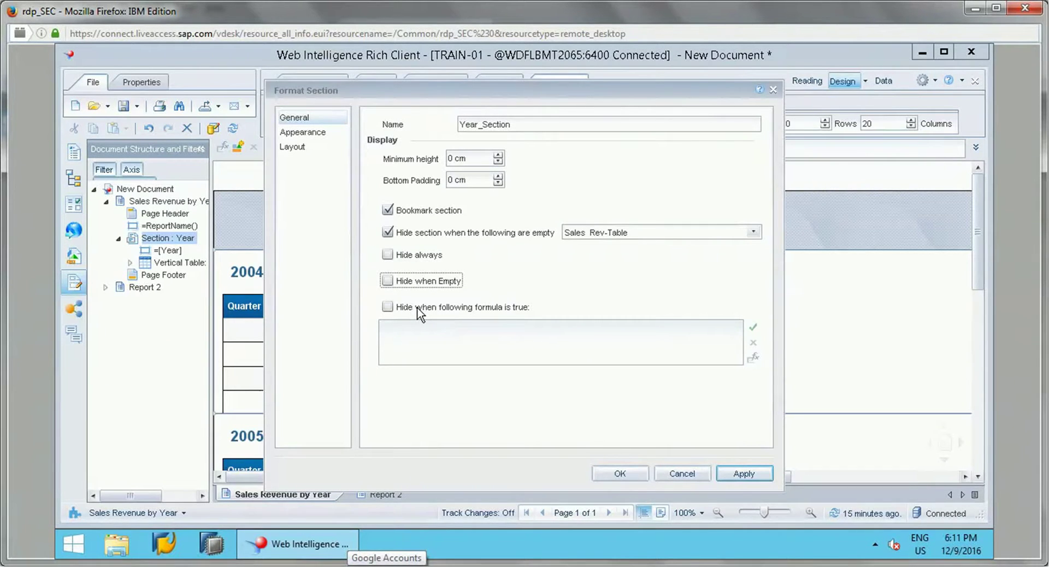
- Enable hiding the section by formula, view the Formula Editor, cancel it, and disable the formula condition
{"action": "left_click", "coordinate": [419, 309]}
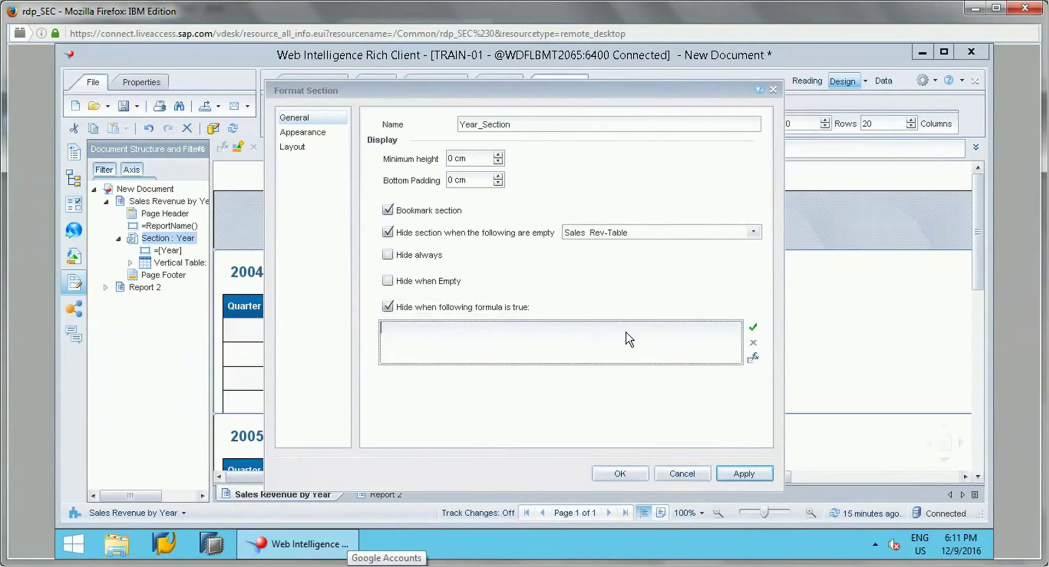
{"action": "left_click", "coordinate": [753, 358]}
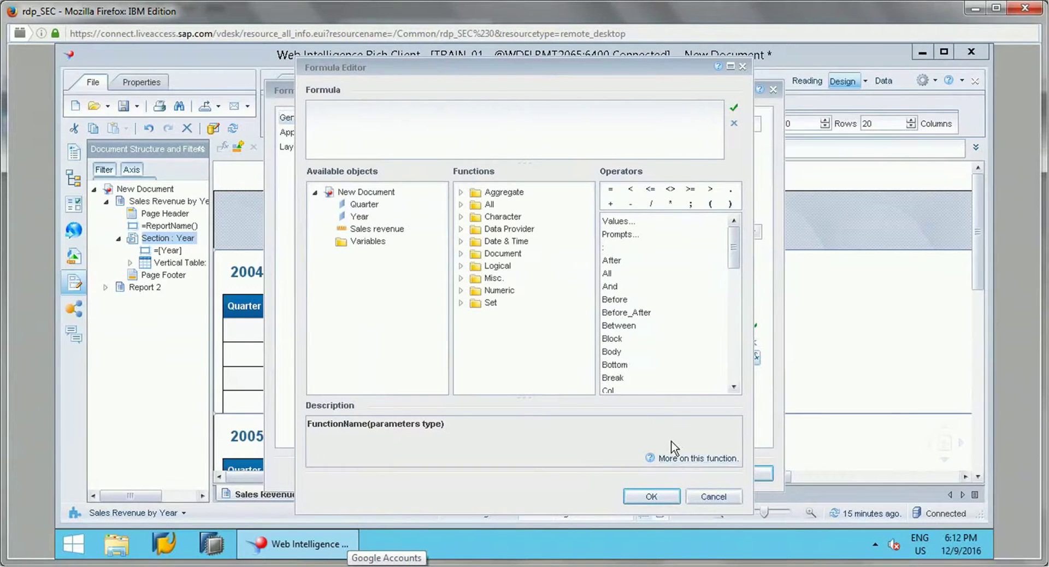
{"action": "left_click", "coordinate": [711, 497]}
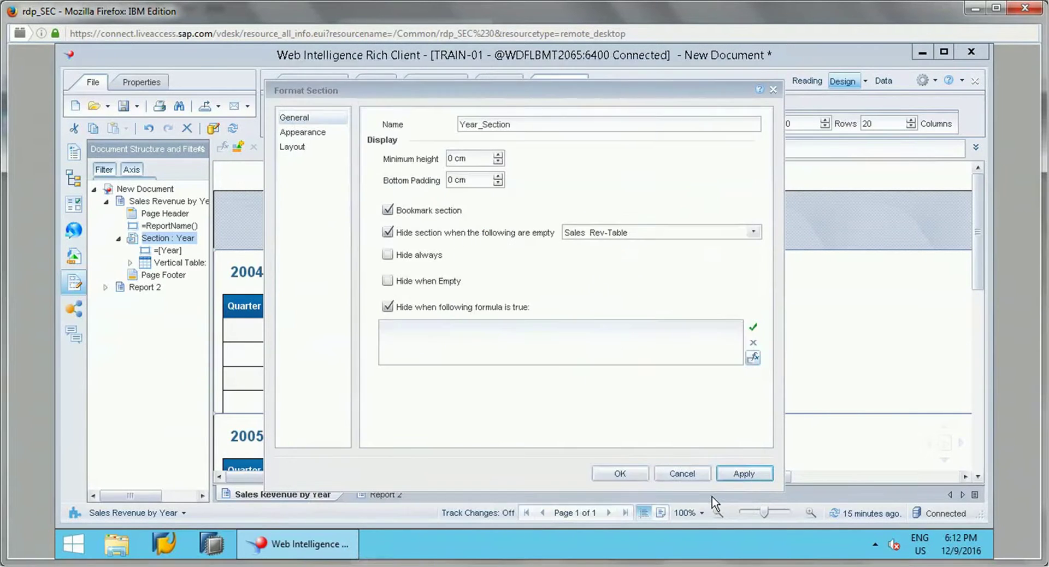
{"action": "left_click", "coordinate": [431, 309]}
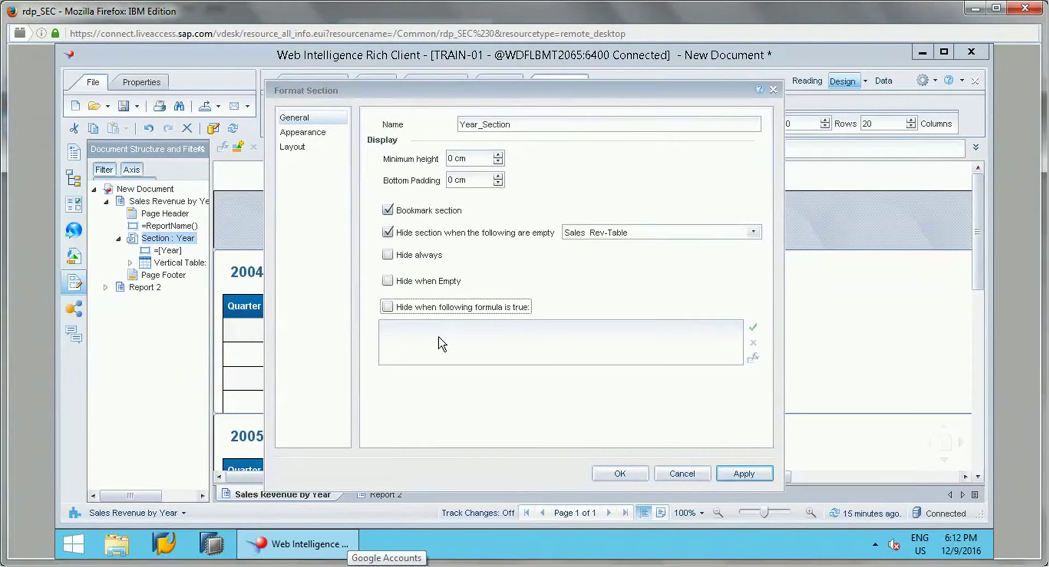
- View the section's appearance and layout options, try Start on a new page and Avoid page break, and apply the section format
{"action": "left_click", "coordinate": [306, 132]}
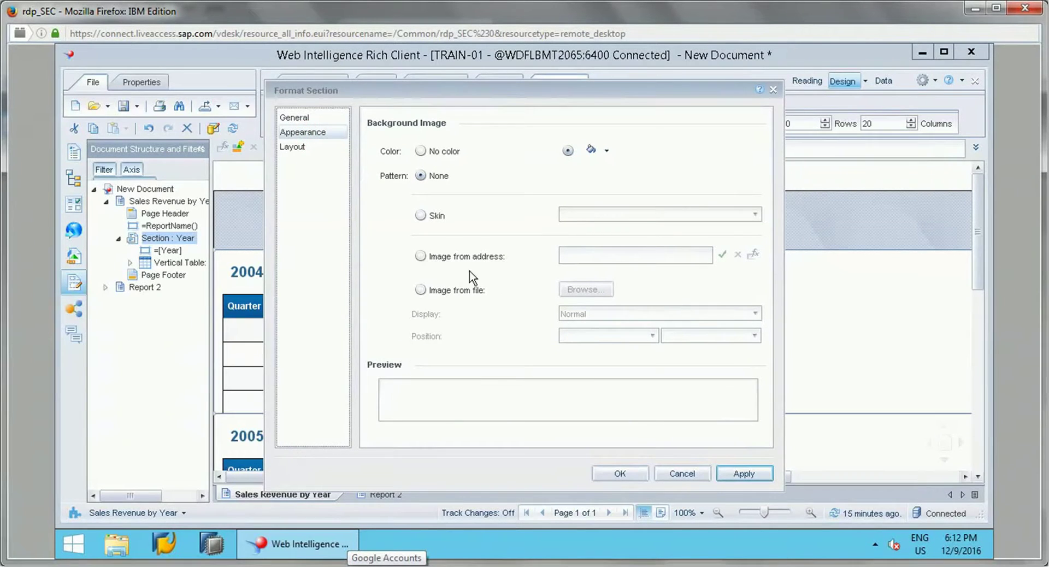
{"action": "left_click", "coordinate": [292, 147]}
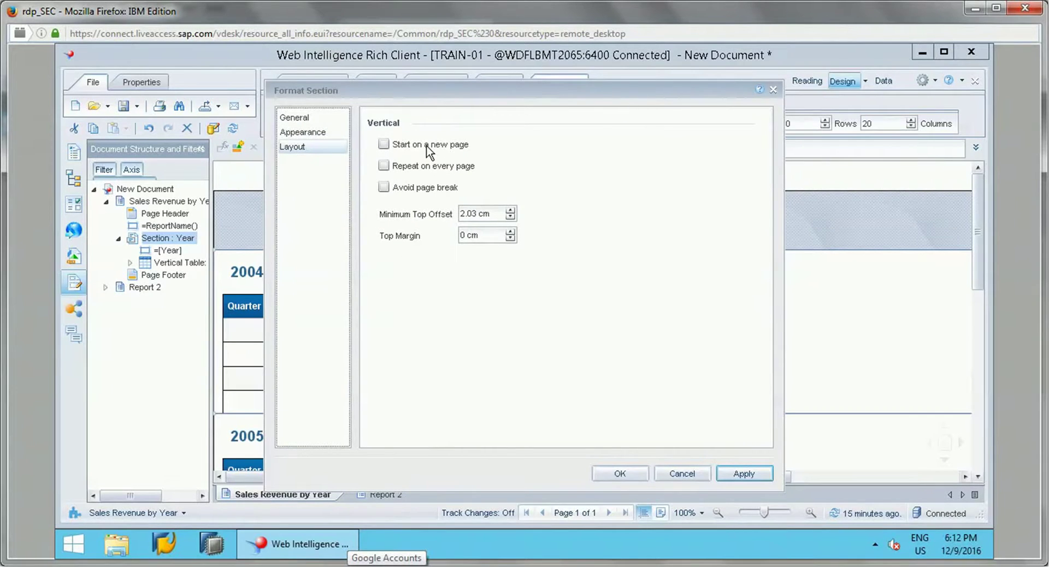
{"action": "left_click", "coordinate": [429, 146]}
{"action": "left_click", "coordinate": [440, 145]}
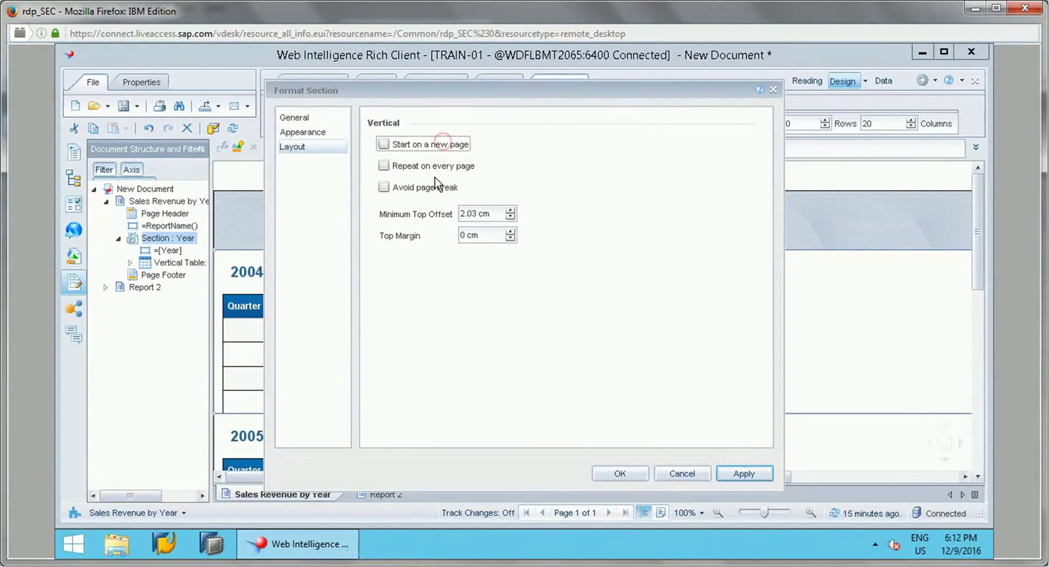
{"action": "left_click", "coordinate": [433, 189]}
{"action": "left_click", "coordinate": [433, 190]}
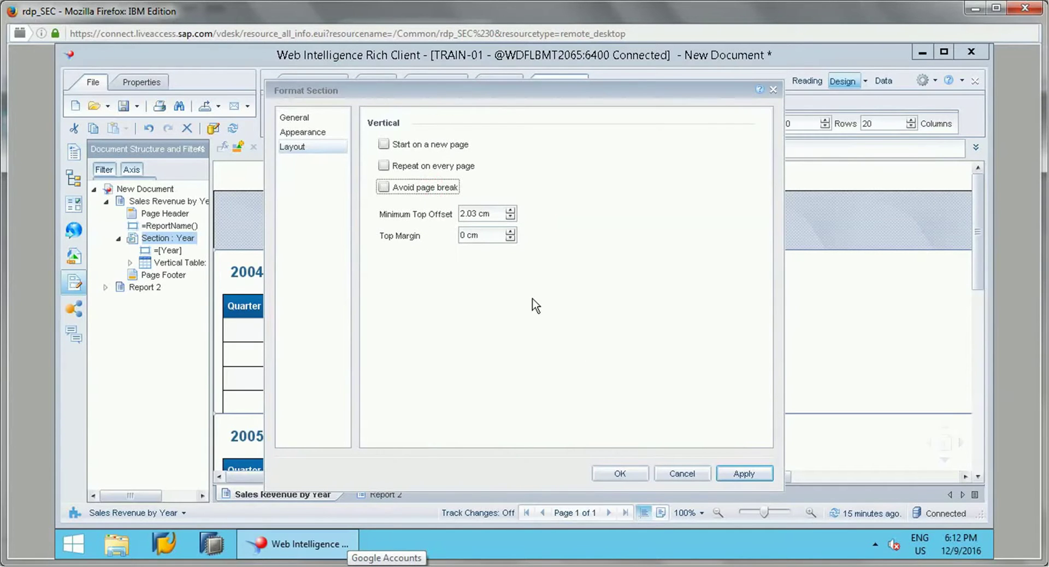
{"action": "left_click", "coordinate": [732, 474]}
{"action": "left_click", "coordinate": [614, 473]}
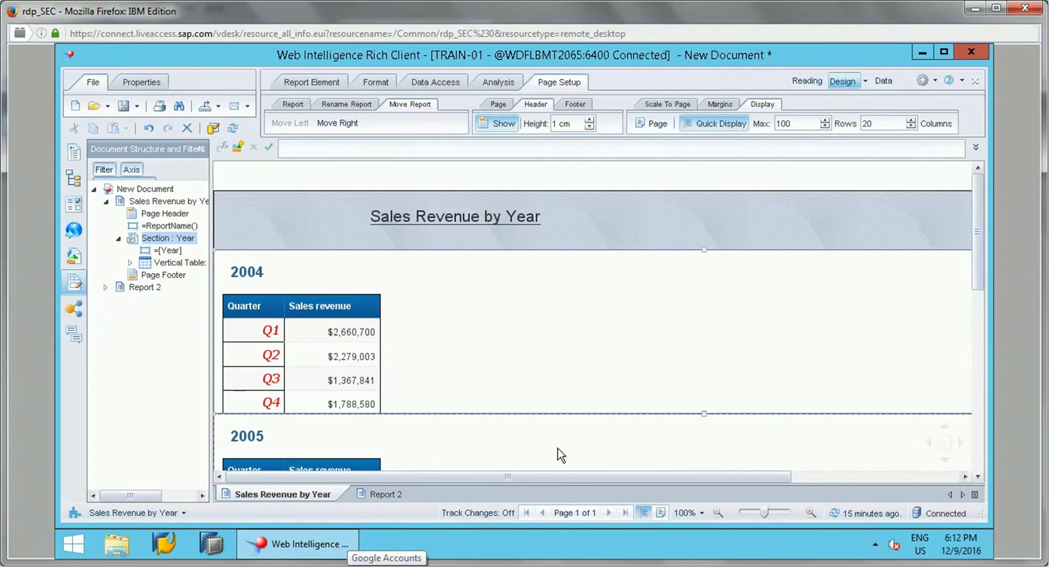
- Look over the sectioned report and delete the Year section
{"action": "left_click", "coordinate": [510, 303]}
{"action": "left_click_drag", "start_coordinate": [976, 255], "coordinate": [976, 227]}
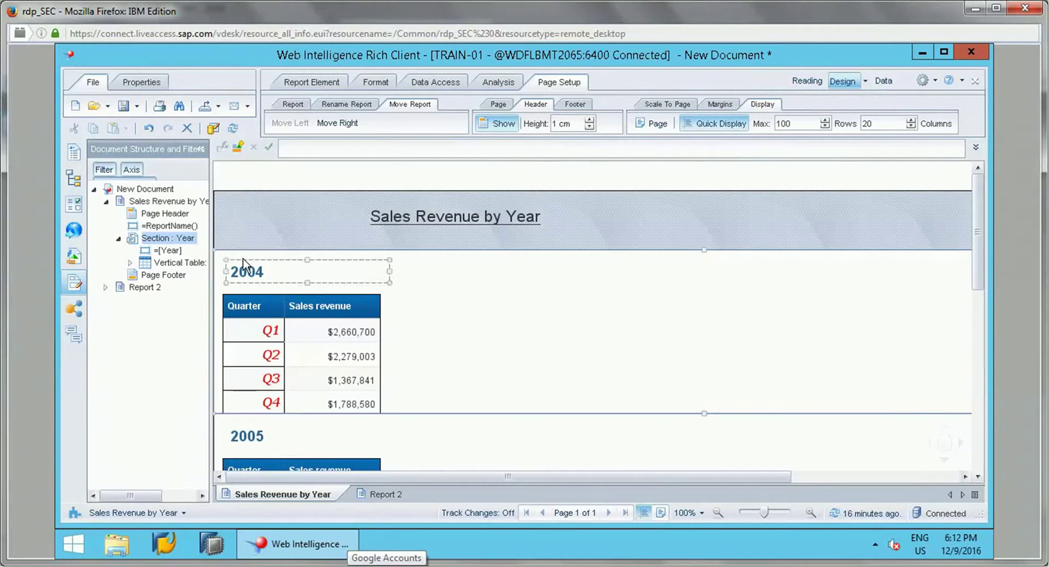
{"action": "right_click", "coordinate": [403, 283]}
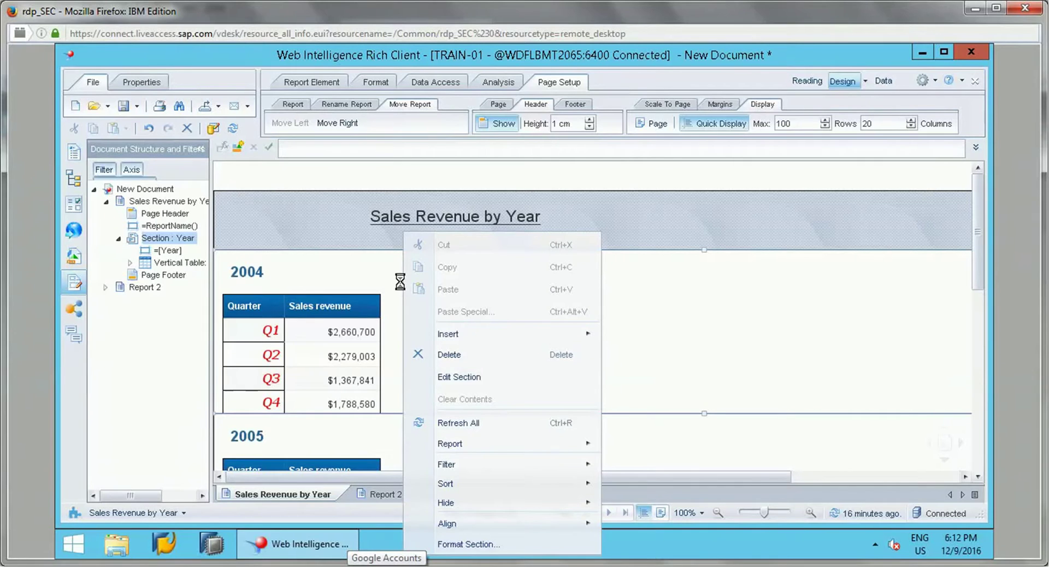
{"action": "left_click", "coordinate": [485, 354]}
{"action": "left_click", "coordinate": [563, 314]}
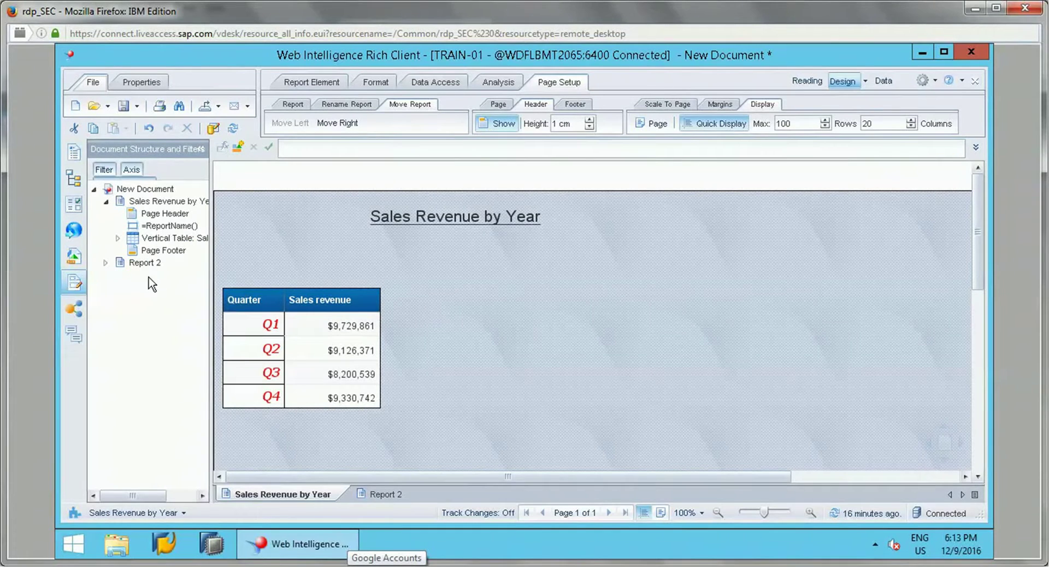
- Insert the Year object from the available objects into the table as the first column, before Quarter
{"action": "left_click", "coordinate": [80, 278]}
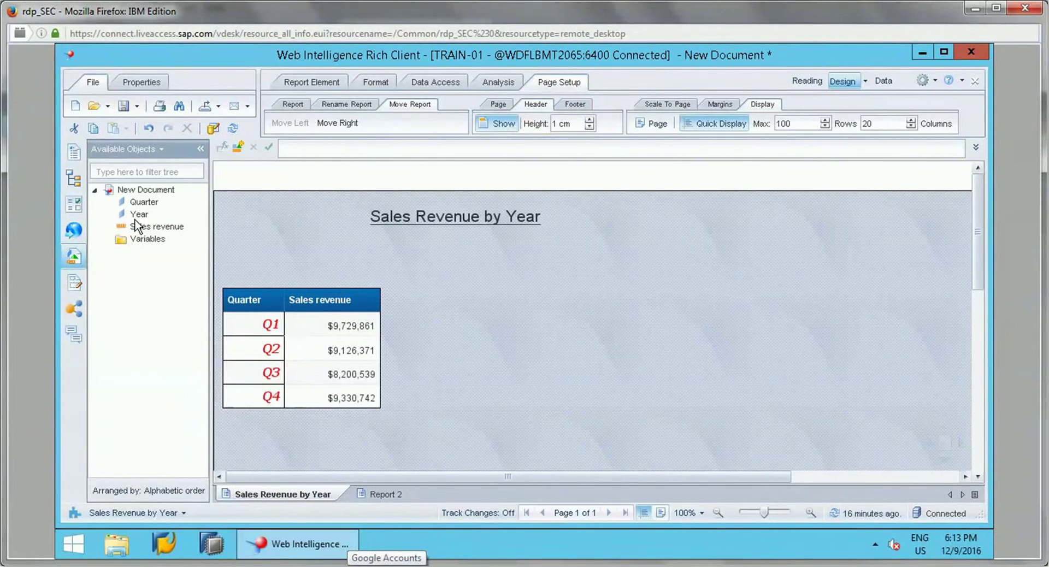
{"action": "left_click_drag", "start_coordinate": [140, 215], "coordinate": [225, 300]}
{"action": "scroll", "coordinate": [973, 275], "scroll_direction": "down", "scroll_amount": 3}
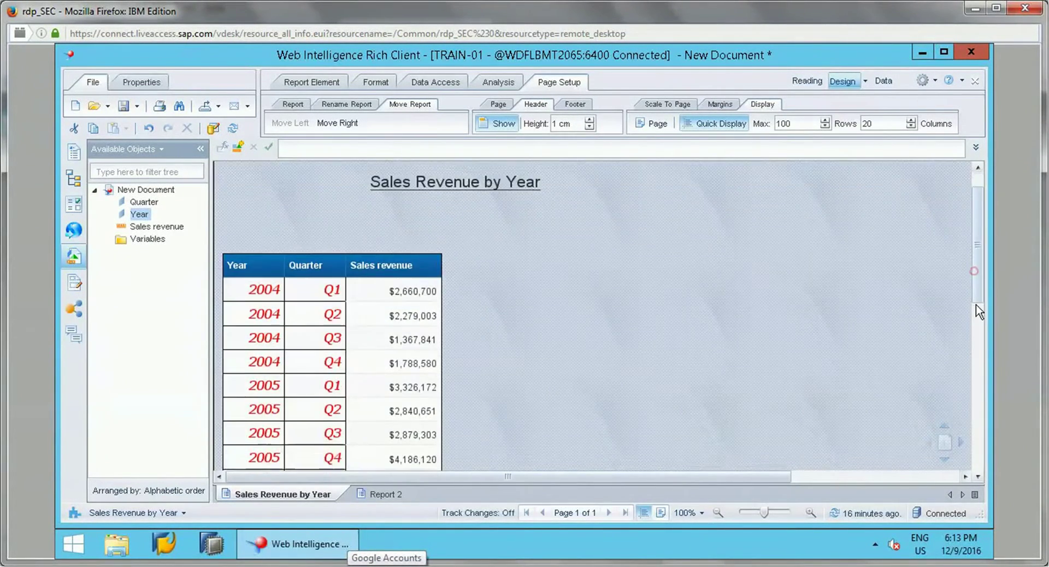
{"action": "left_click_drag", "start_coordinate": [978, 327], "coordinate": [978, 292]}
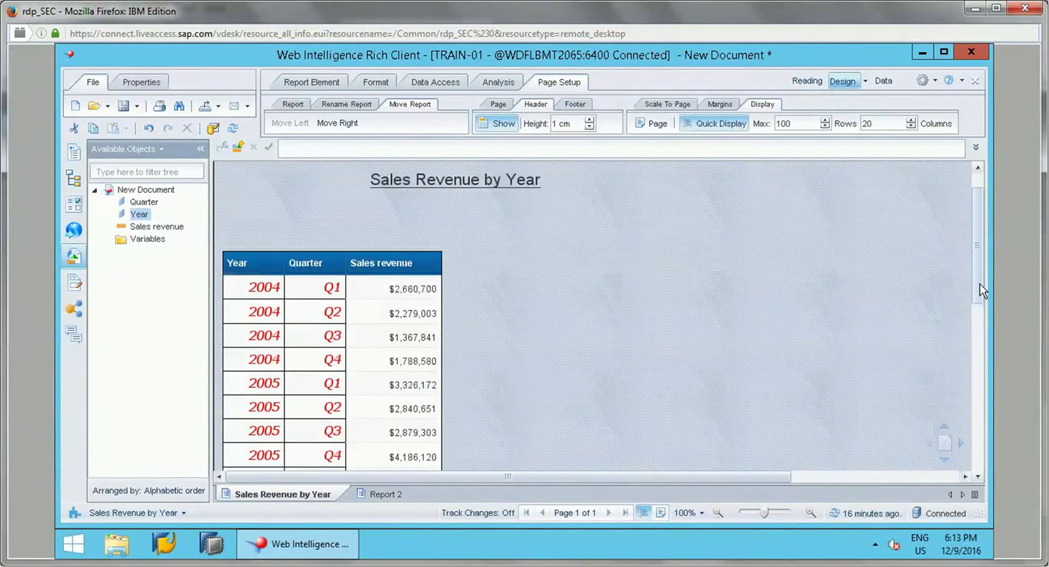
- Move the whole table up to just below the report title, accepting the loss of its relative positioning
{"action": "left_click", "coordinate": [333, 291]}
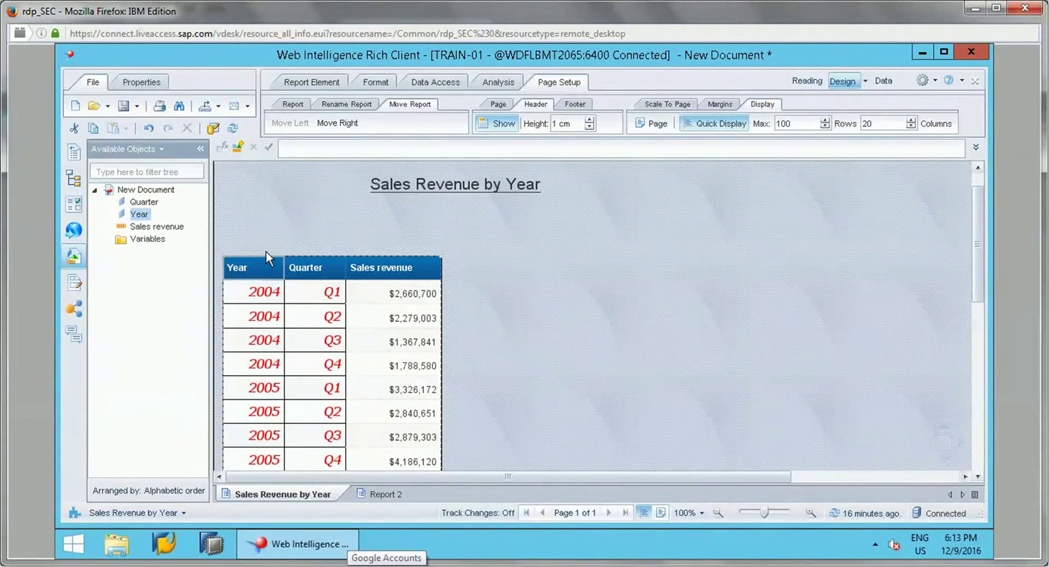
{"action": "left_click_drag", "start_coordinate": [266, 256], "coordinate": [271, 196]}
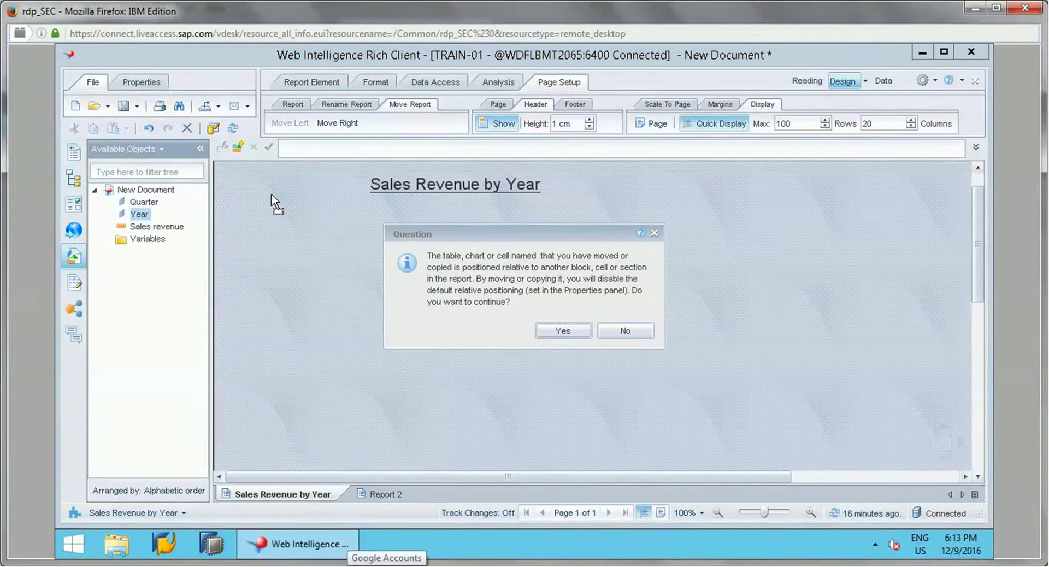
{"action": "left_click", "coordinate": [564, 330]}
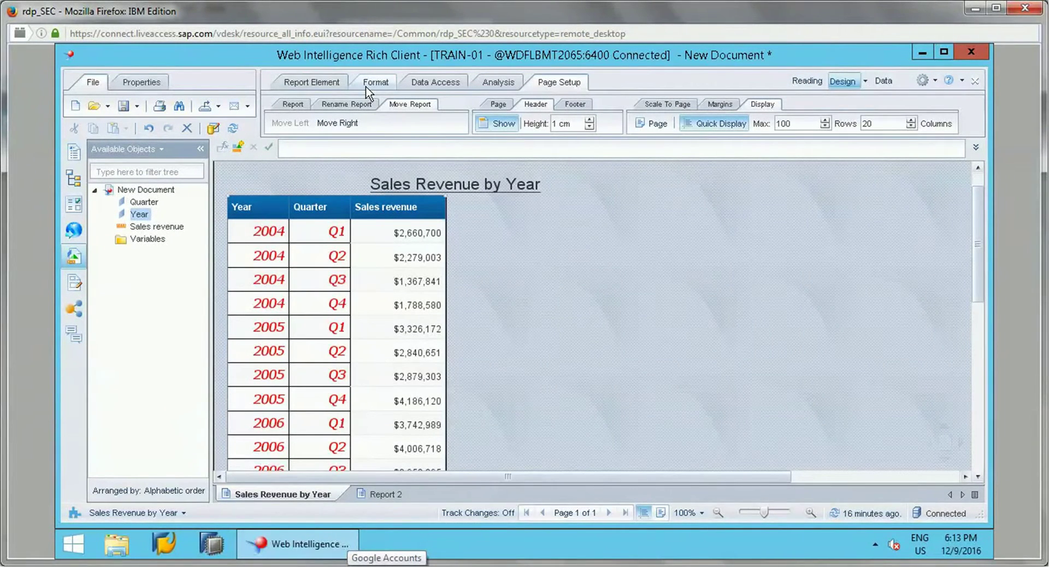
- Insert a Column chart in the empty area to the right of the table, validating the pending formula
{"action": "left_click", "coordinate": [305, 77]}
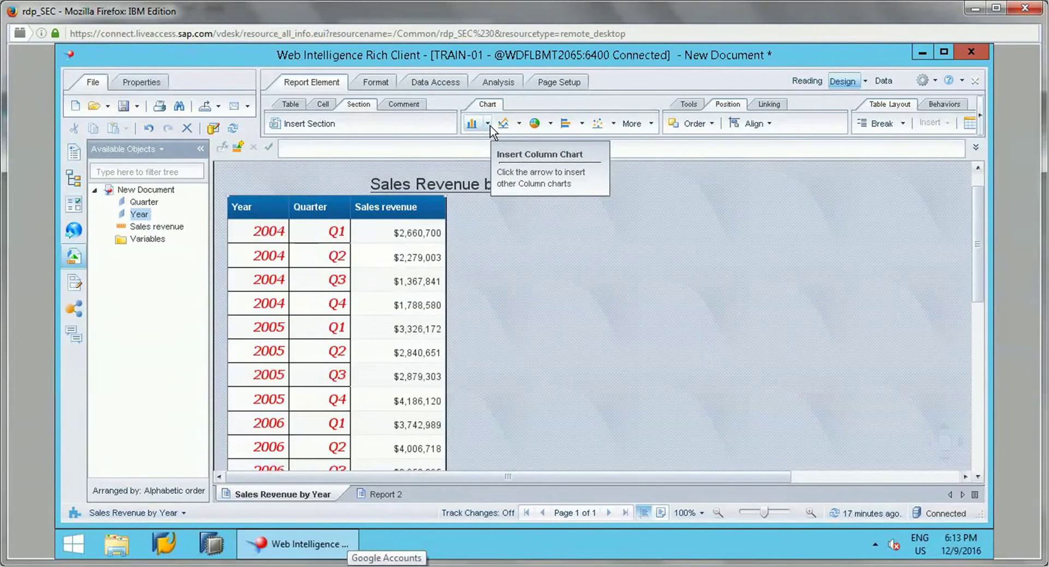
{"action": "left_click", "coordinate": [487, 125]}
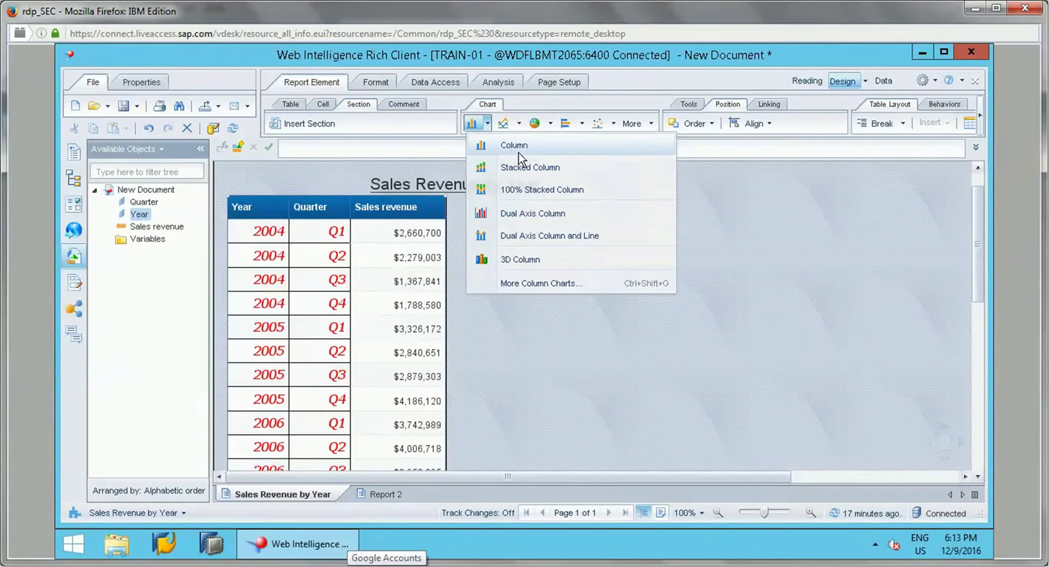
{"action": "left_click", "coordinate": [537, 326]}
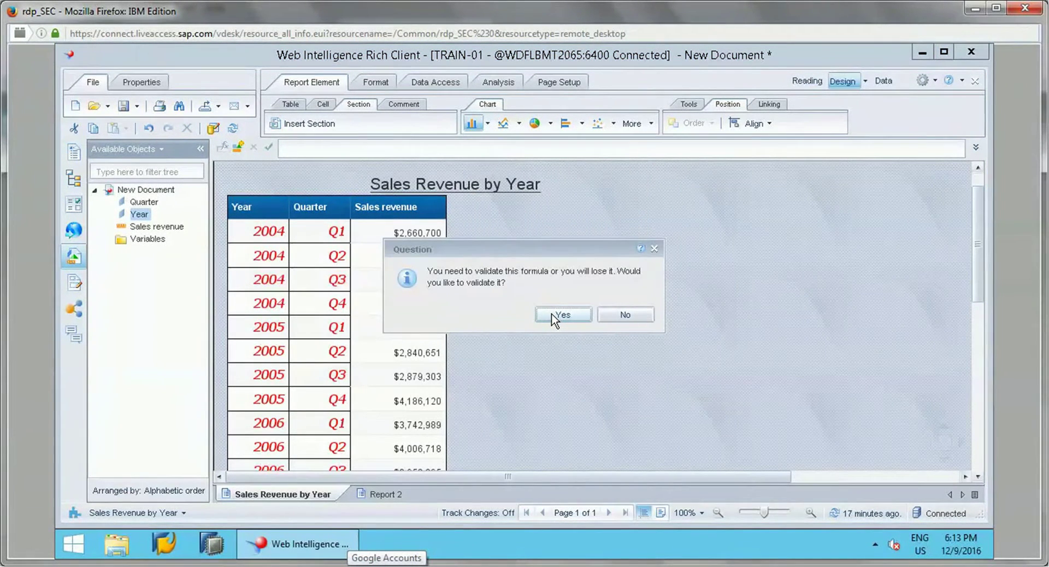
{"action": "left_click", "coordinate": [571, 314]}
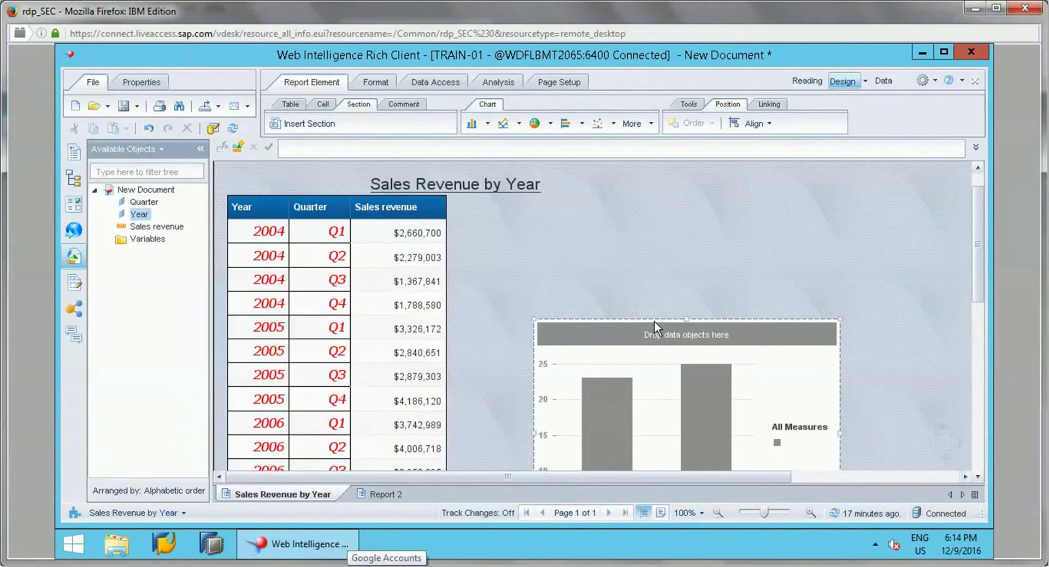
- Move the empty column chart up so it sits beside the upper part of the table
{"action": "key", "text": "Delete"}
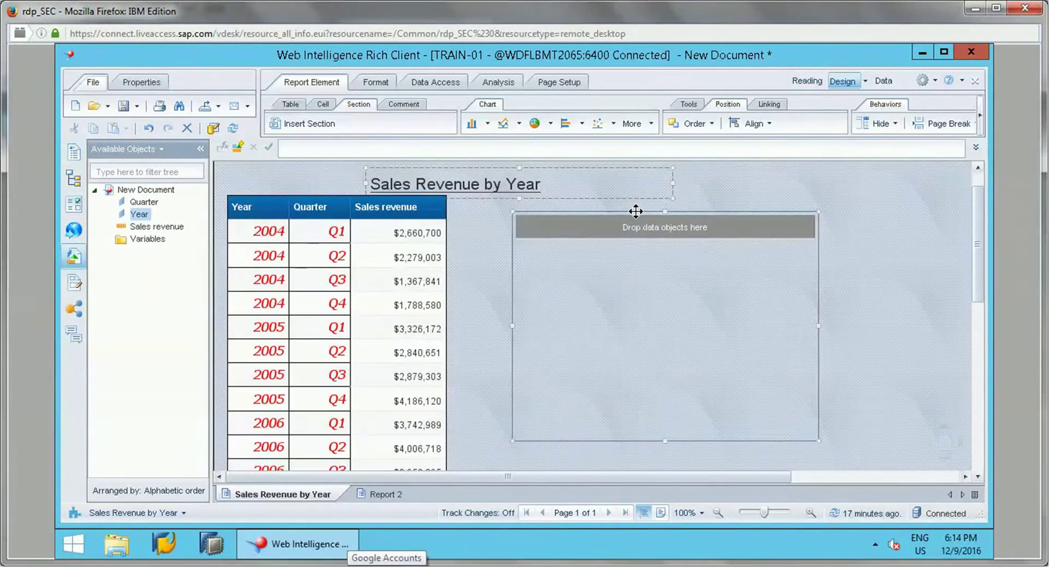
{"action": "left_click", "coordinate": [635, 212]}
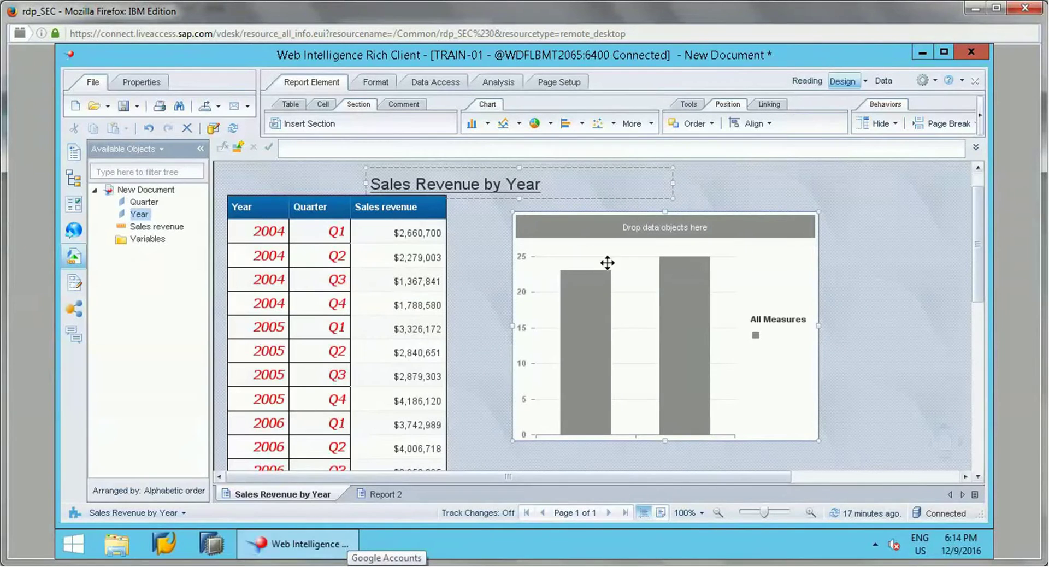
{"action": "right_click", "coordinate": [636, 307]}
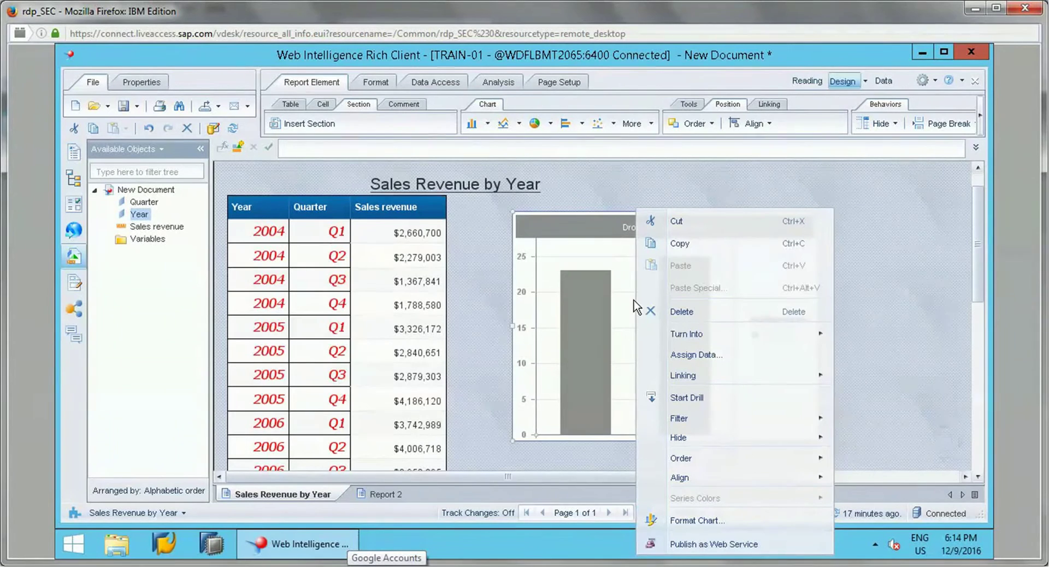
{"action": "left_click", "coordinate": [662, 354]}
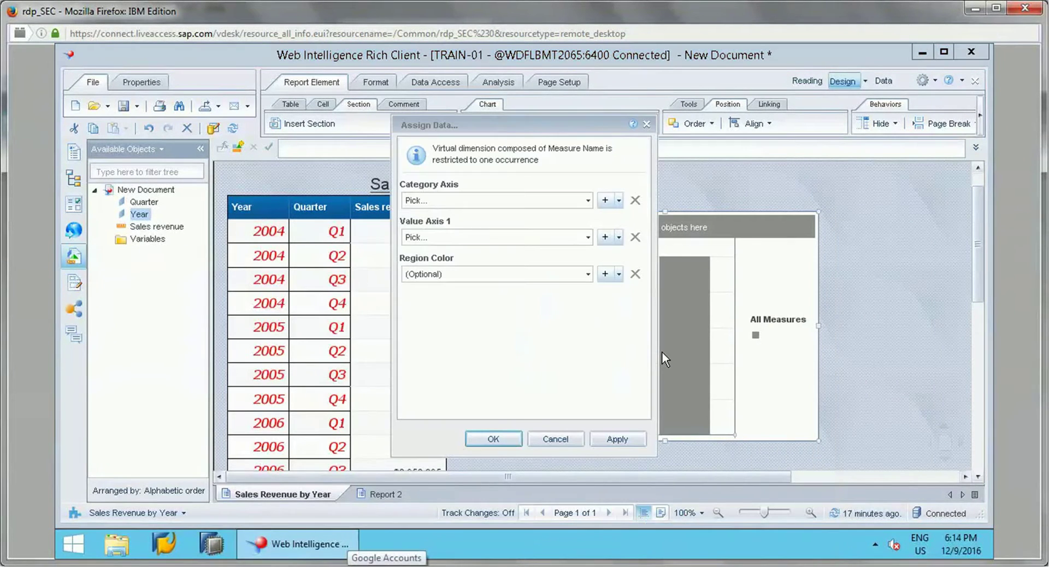
{"action": "left_click", "coordinate": [563, 445]}
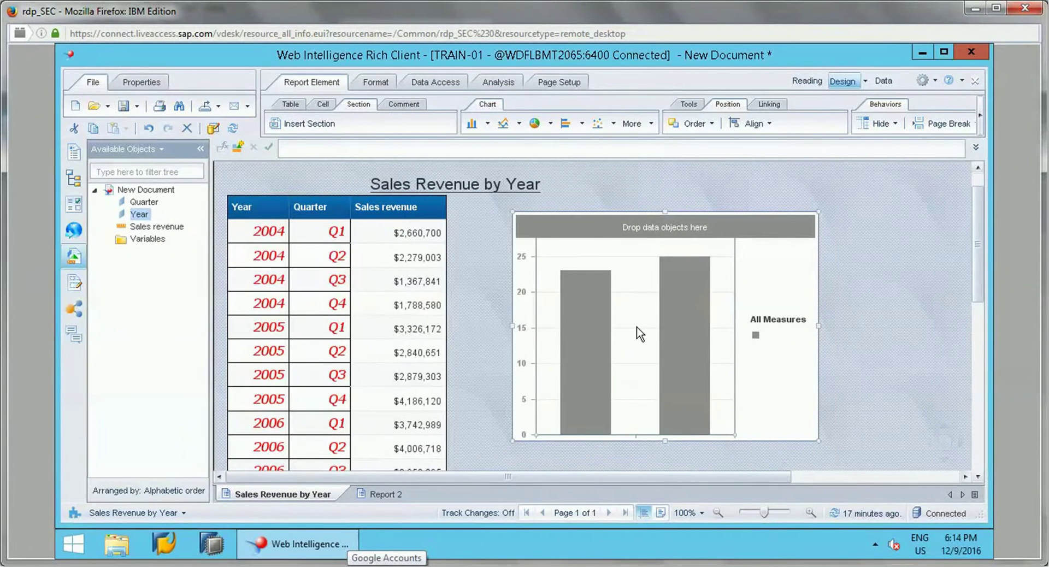
- Assign Year to the chart's category axis, Sales revenue to Value Axis 1 and Quarter to the region color
{"action": "right_click", "coordinate": [635, 300]}
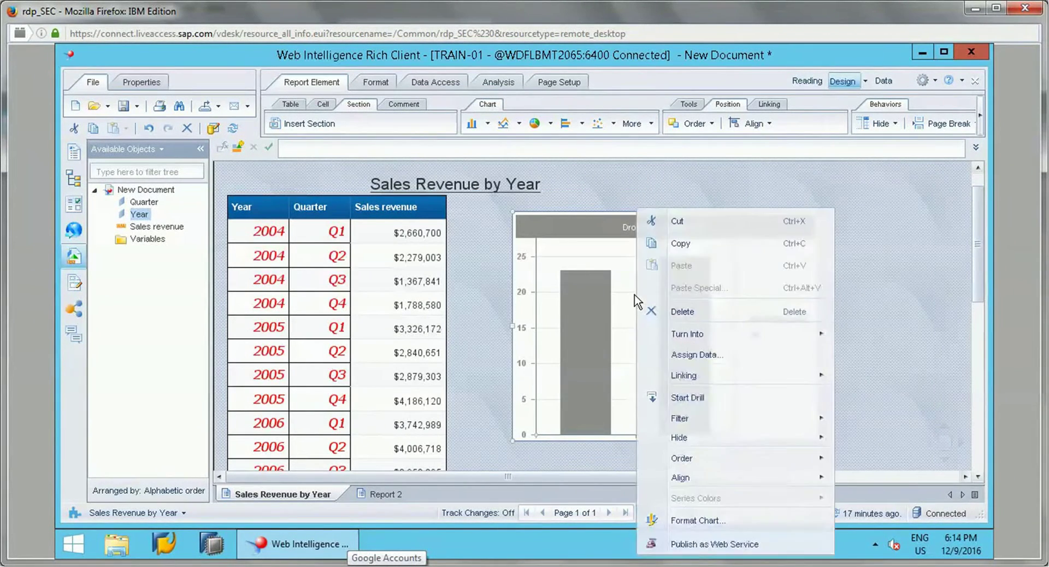
{"action": "left_click", "coordinate": [680, 355]}
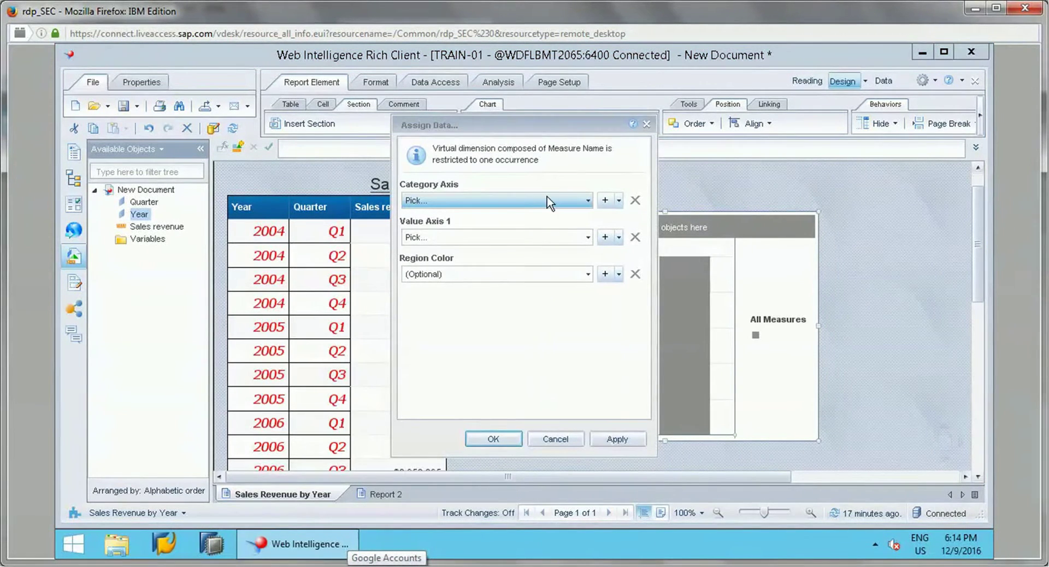
{"action": "left_click", "coordinate": [588, 200]}
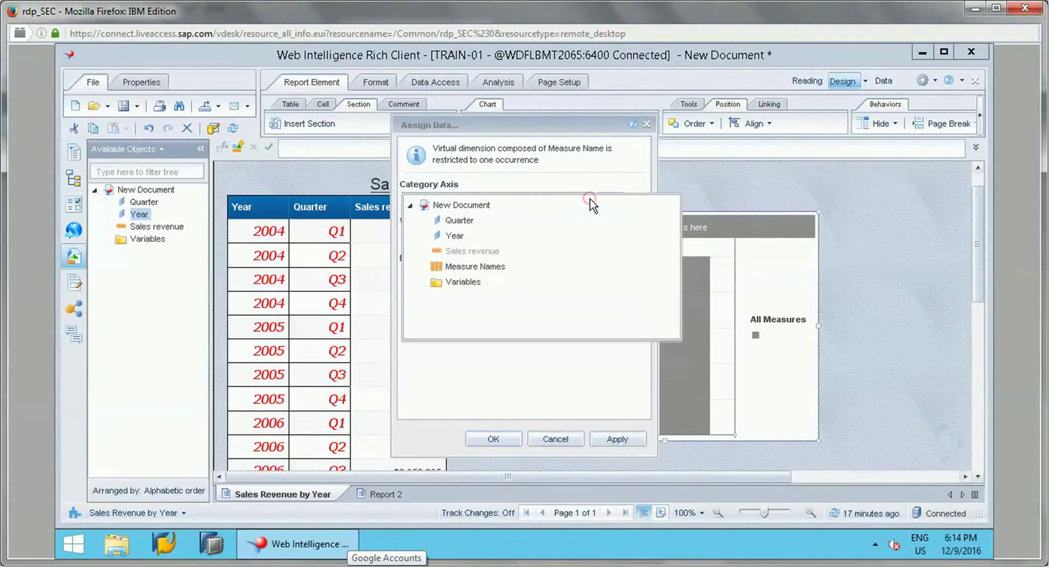
{"action": "left_click", "coordinate": [454, 235]}
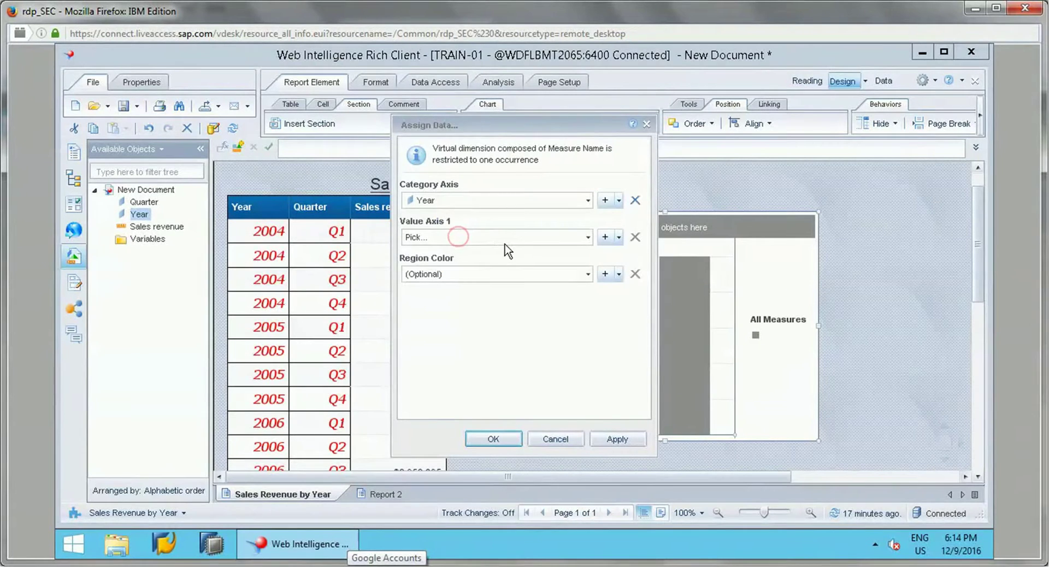
{"action": "left_click", "coordinate": [588, 237]}
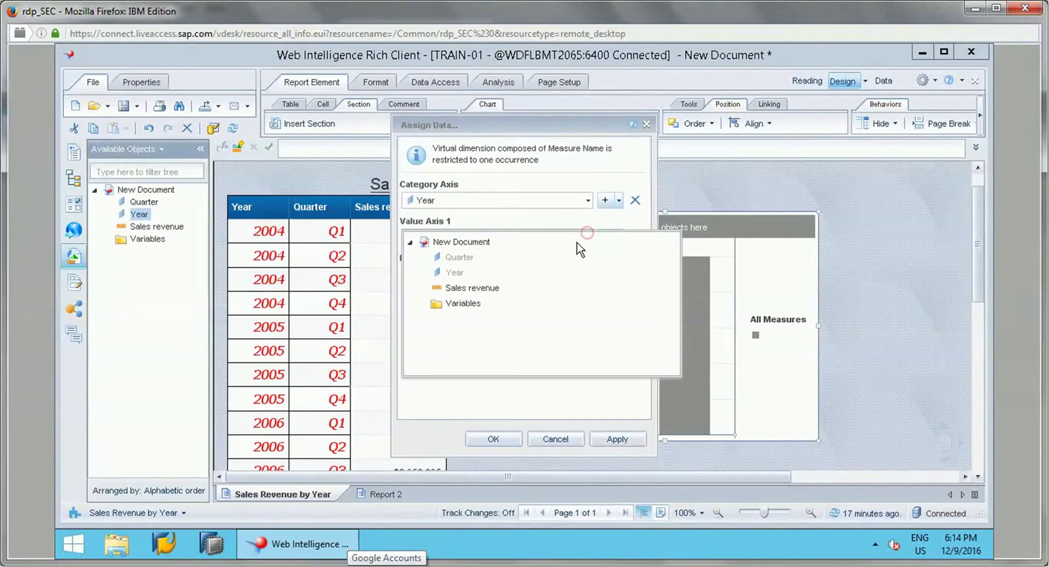
{"action": "left_click", "coordinate": [445, 288]}
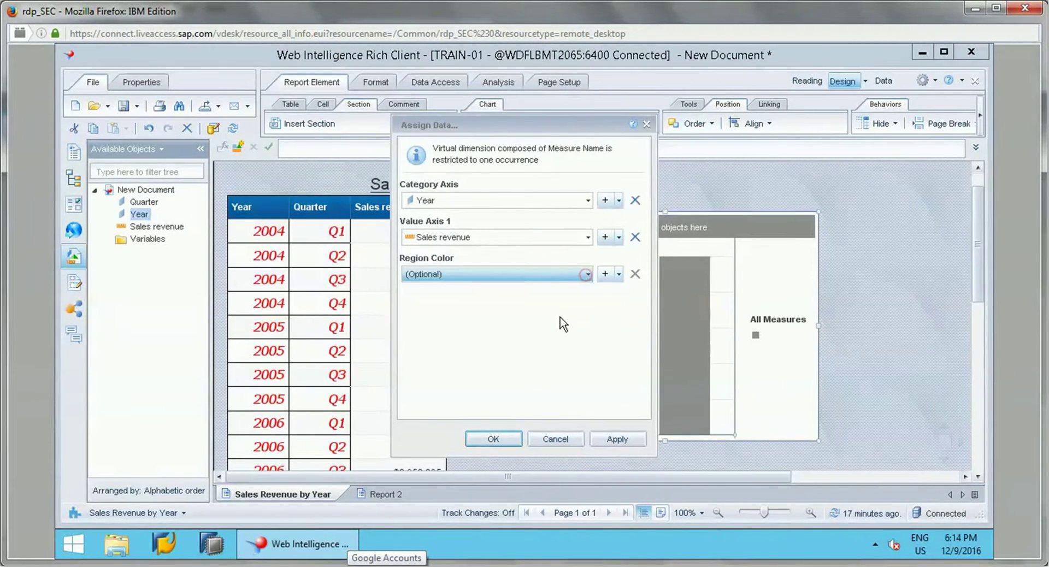
{"action": "left_click", "coordinate": [587, 274]}
{"action": "left_click", "coordinate": [459, 295]}
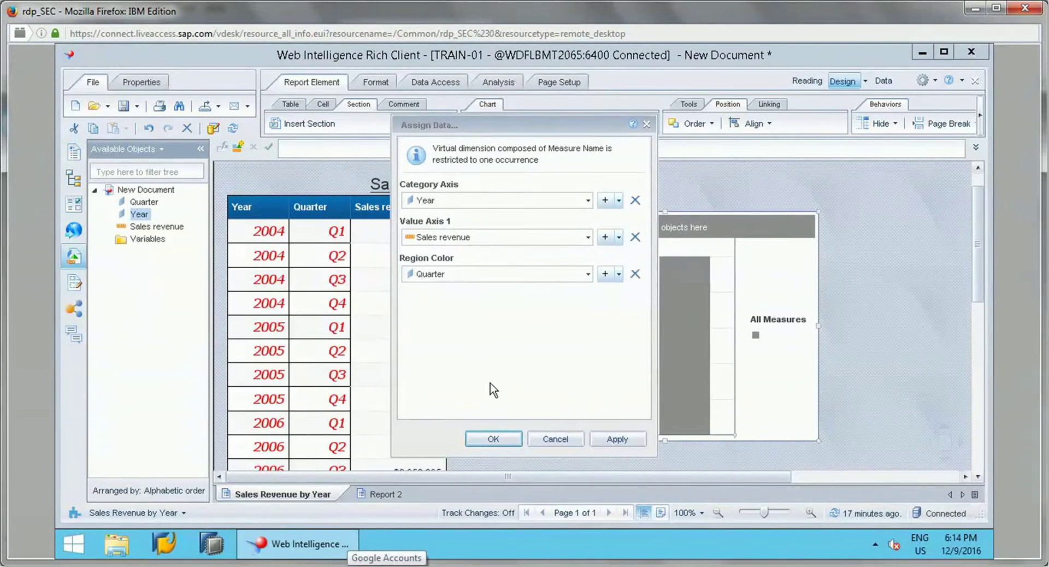
{"action": "left_click", "coordinate": [620, 439]}
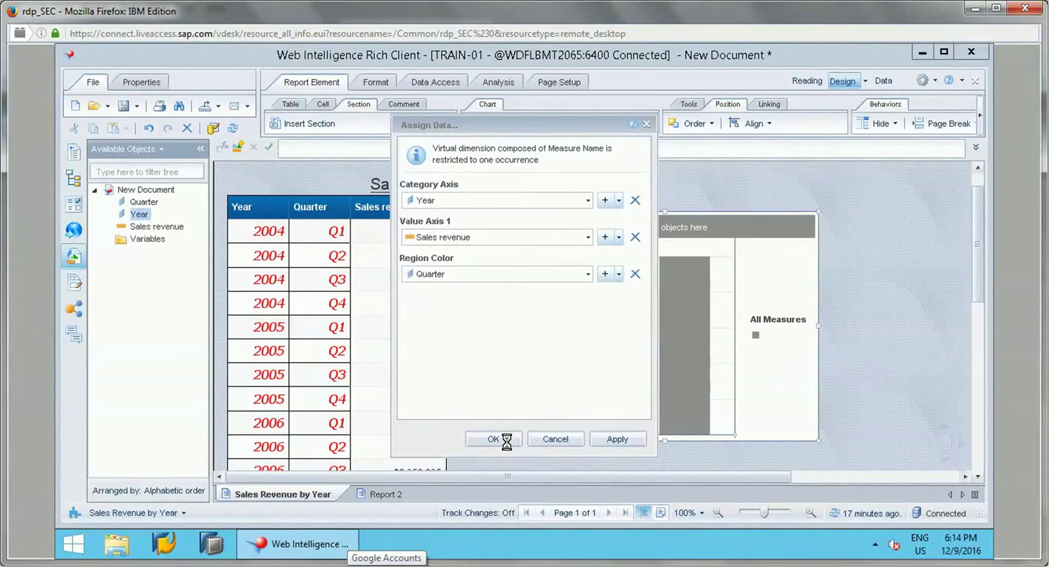
{"action": "left_click", "coordinate": [494, 439]}
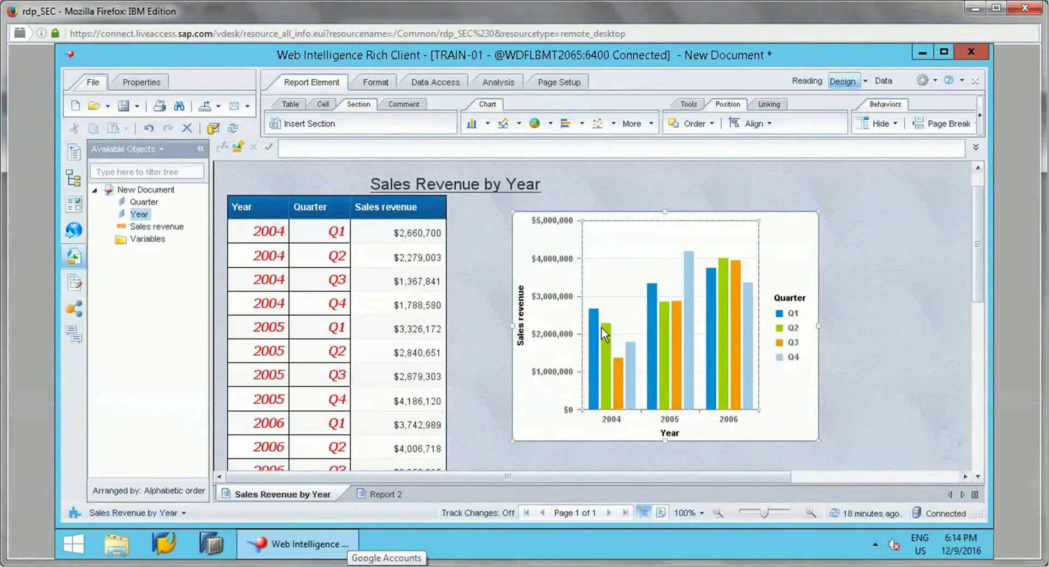
- Make the chart title visible in the chart's area display formatting and set its label to "My Test Chart"
{"action": "mouse_move", "coordinate": [615, 366]}
{"action": "right_click", "coordinate": [588, 259]}
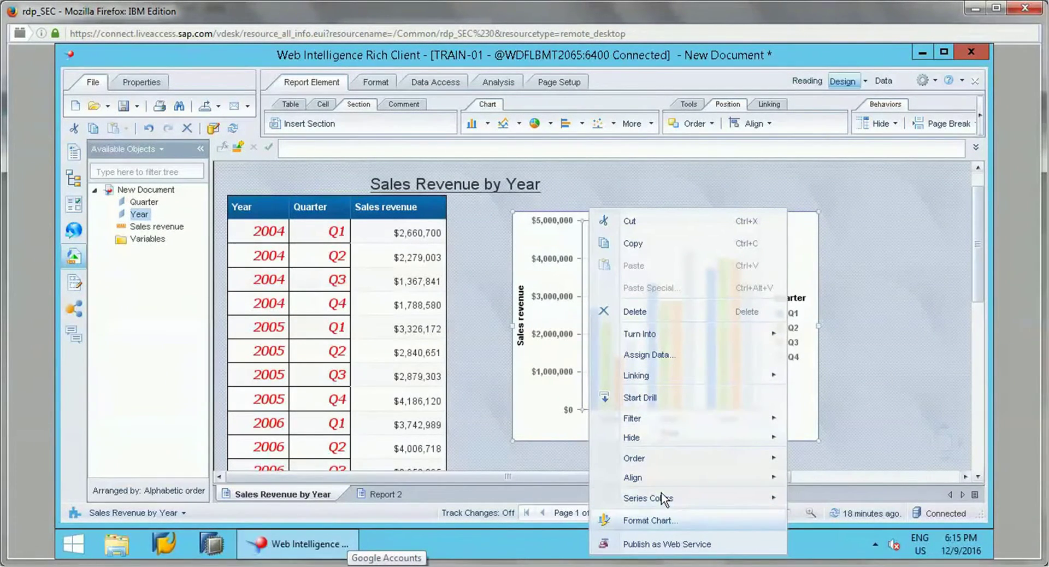
{"action": "mouse_move", "coordinate": [663, 498]}
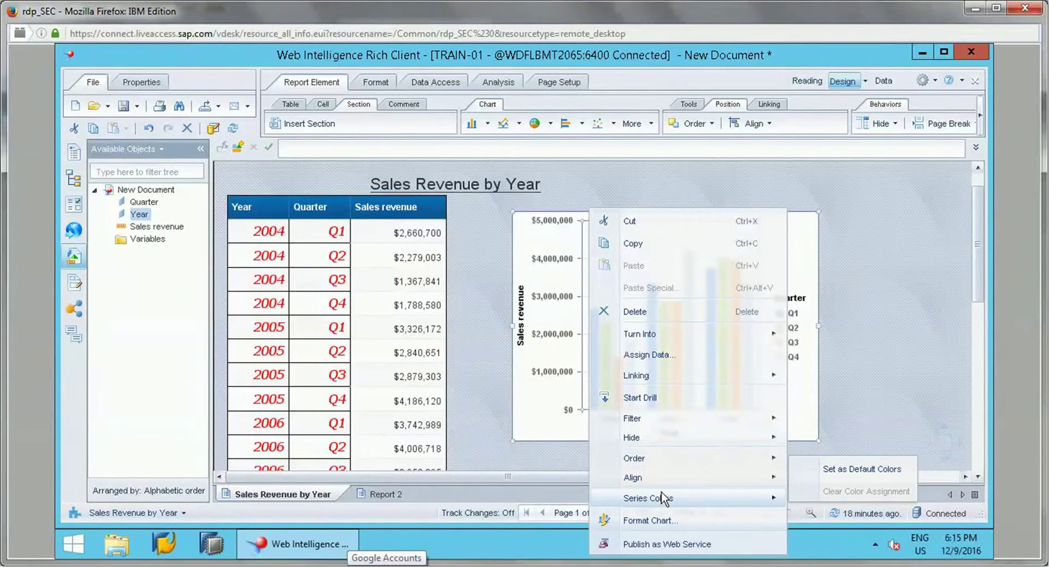
{"action": "left_click", "coordinate": [663, 519]}
{"action": "left_click", "coordinate": [313, 107]}
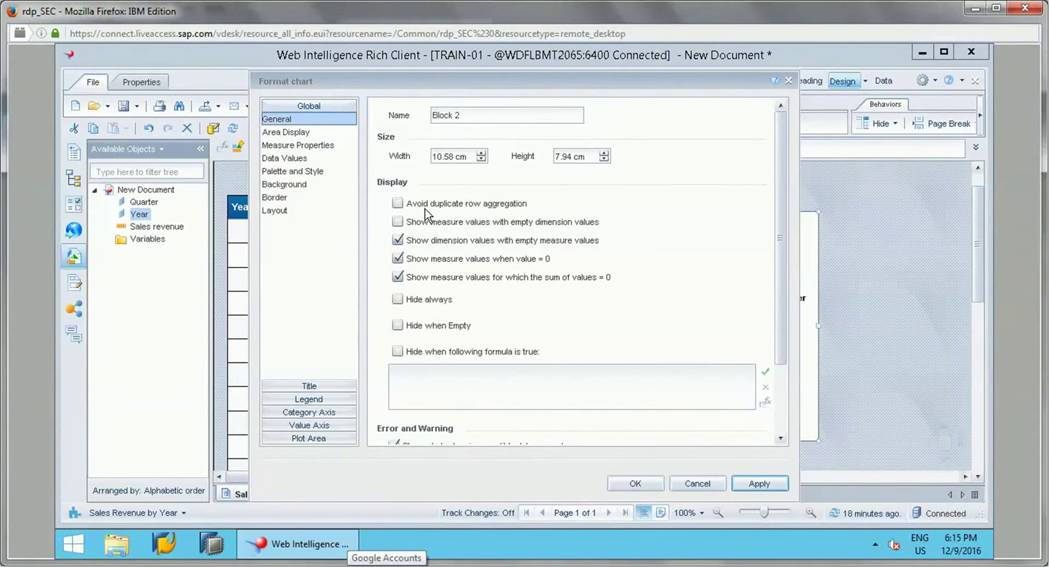
{"action": "left_click", "coordinate": [301, 134]}
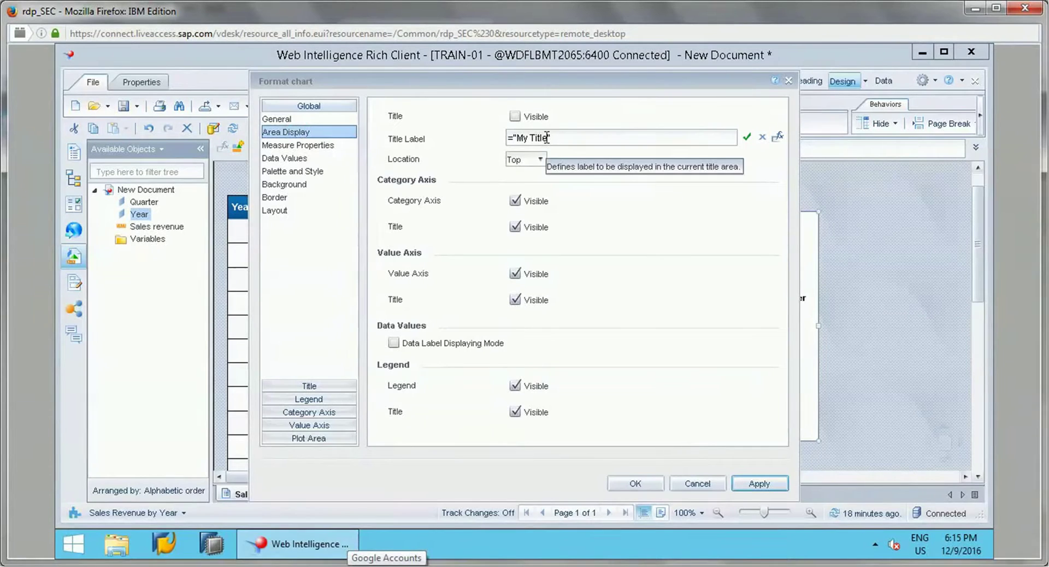
{"action": "left_click", "coordinate": [515, 116]}
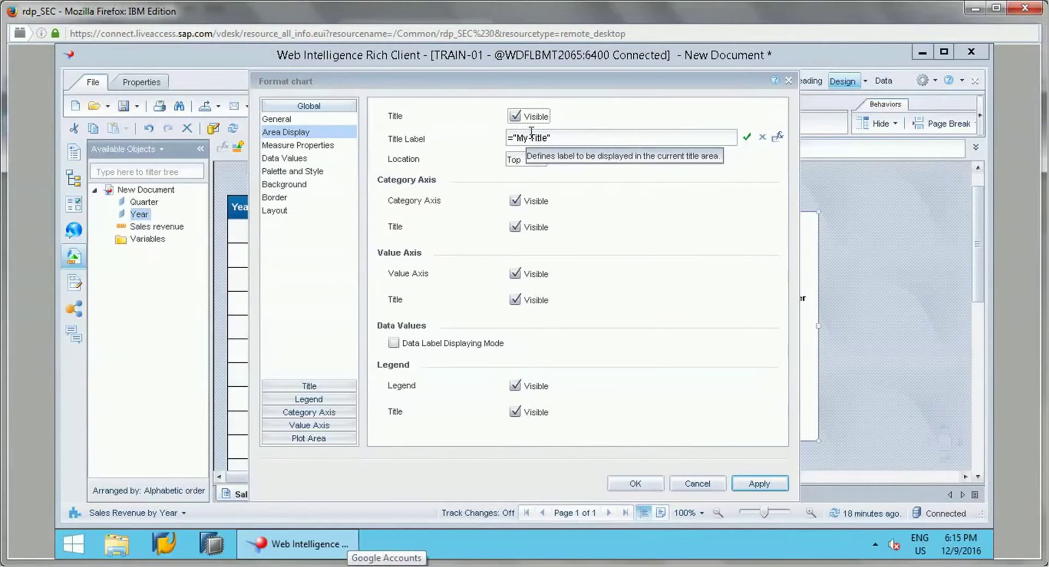
{"action": "left_click_drag", "start_coordinate": [549, 136], "coordinate": [517, 138]}
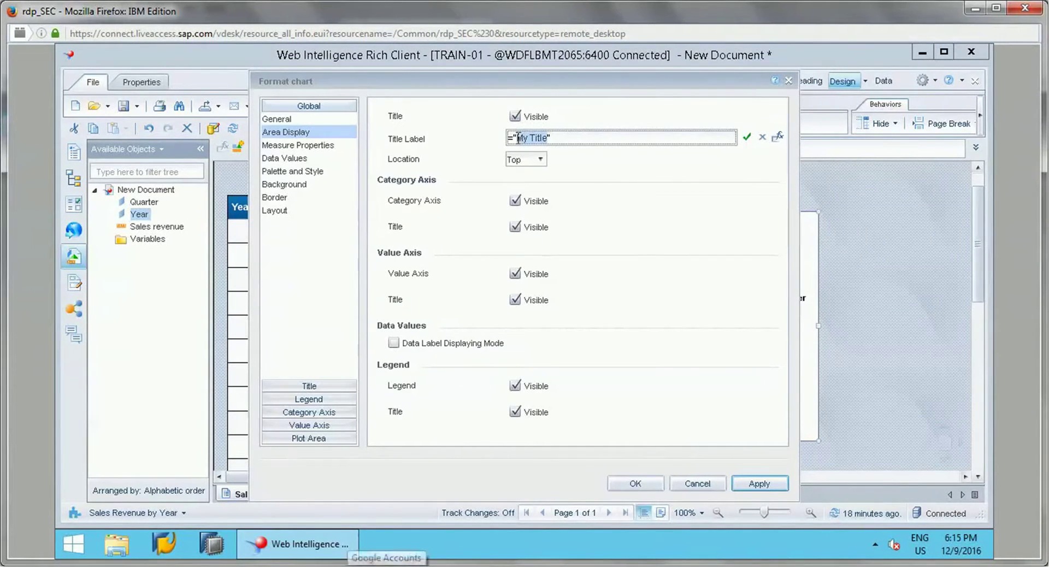
{"action": "type", "text": "M"}
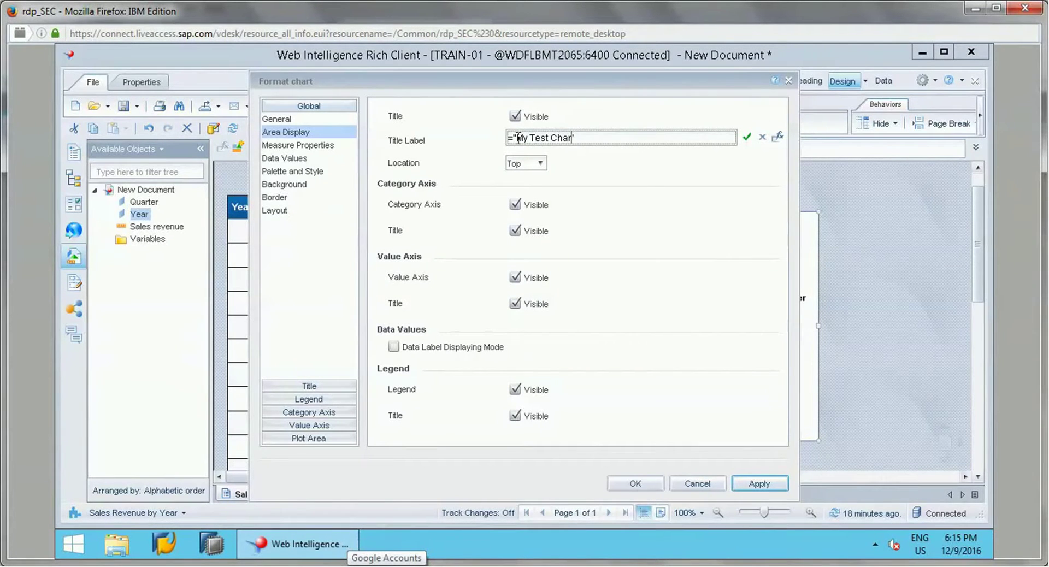
- Review the title location choices, keep Top, and apply the title to the chart with the dialog moved clear of it
{"action": "left_click", "coordinate": [538, 164]}
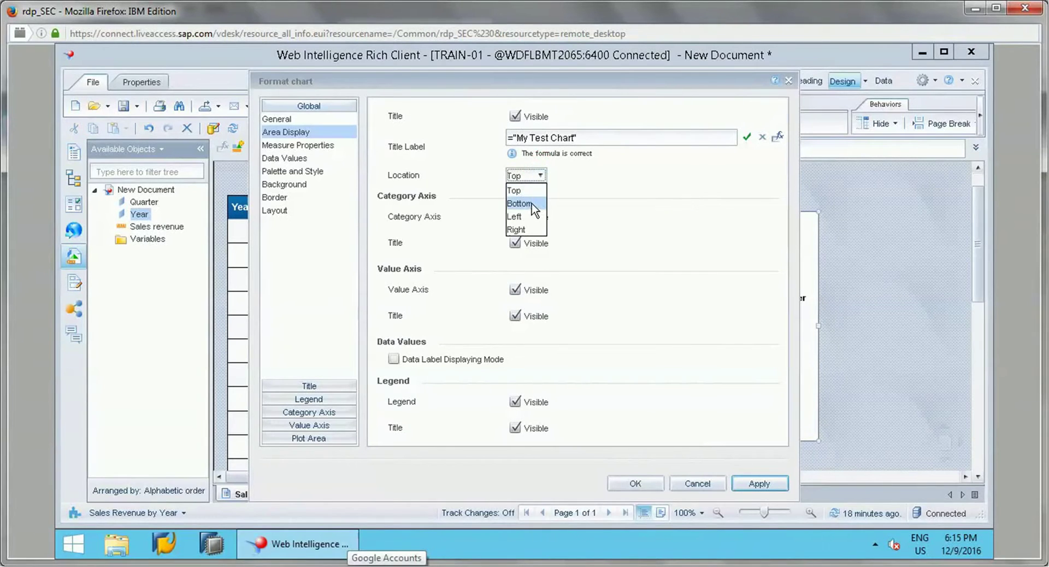
{"action": "left_click", "coordinate": [592, 181]}
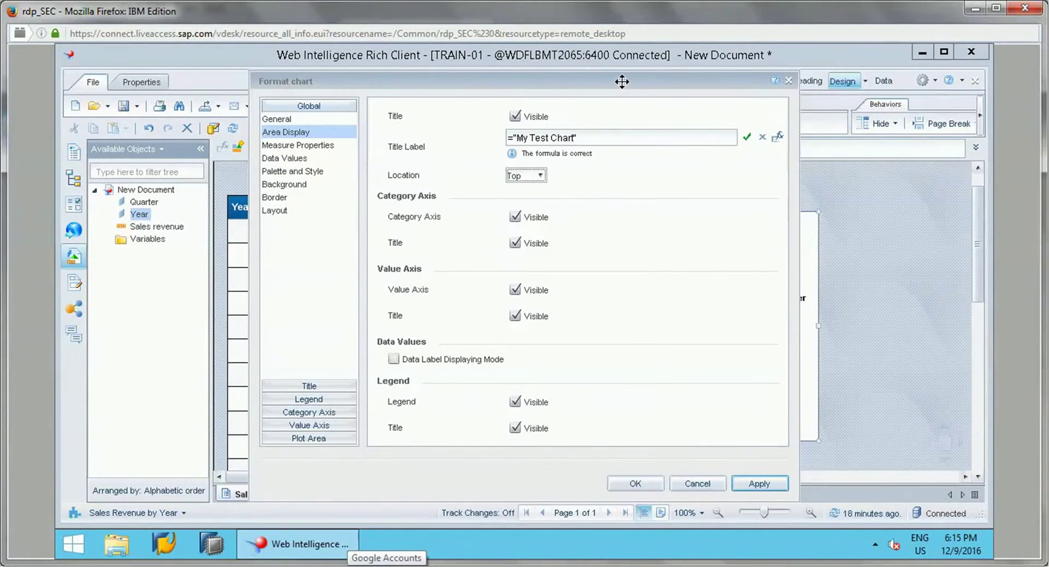
{"action": "left_click_drag", "start_coordinate": [621, 81], "coordinate": [328, 78]}
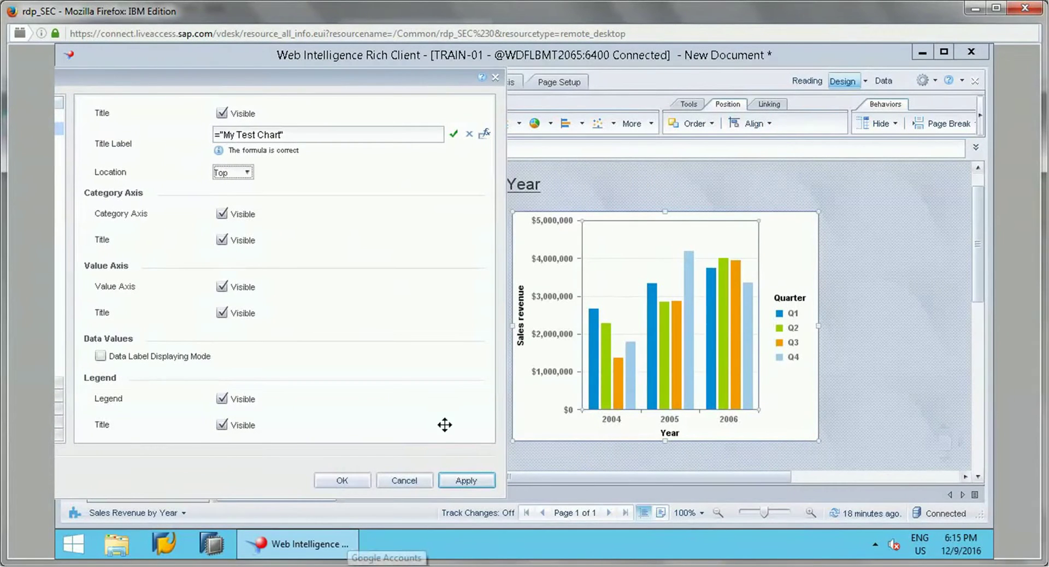
{"action": "left_click", "coordinate": [466, 477]}
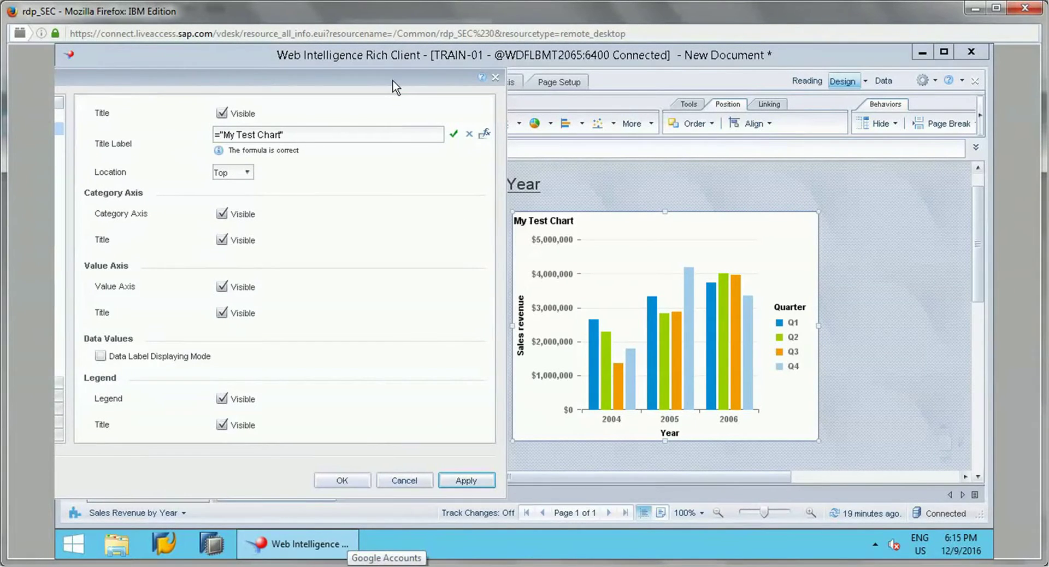
- Set the Sales revenue measure's region type to Bars and override the default graphical attributes for the bars
{"action": "left_click_drag", "start_coordinate": [392, 80], "coordinate": [537, 131]}
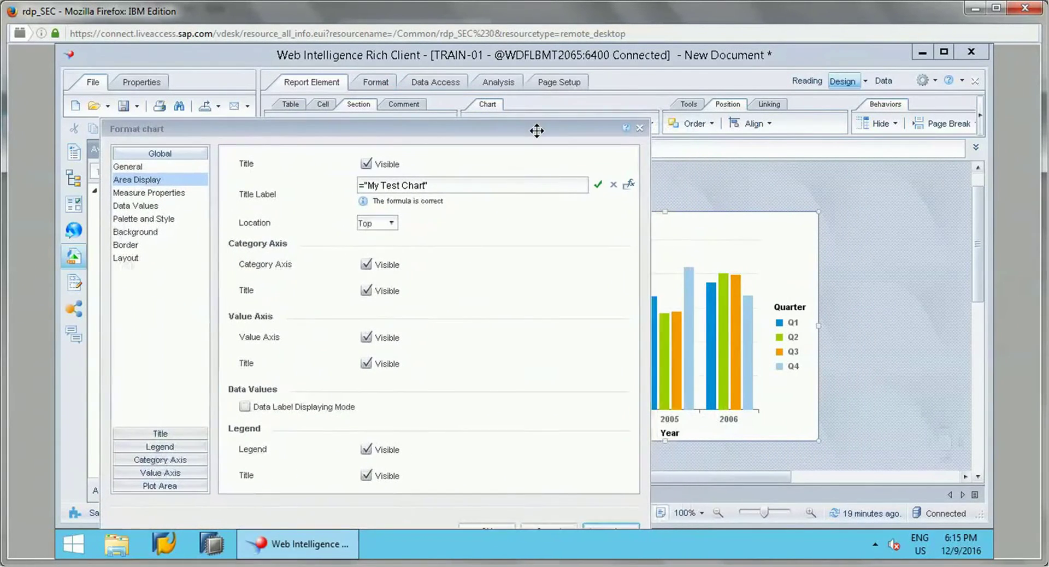
{"action": "left_click", "coordinate": [169, 193]}
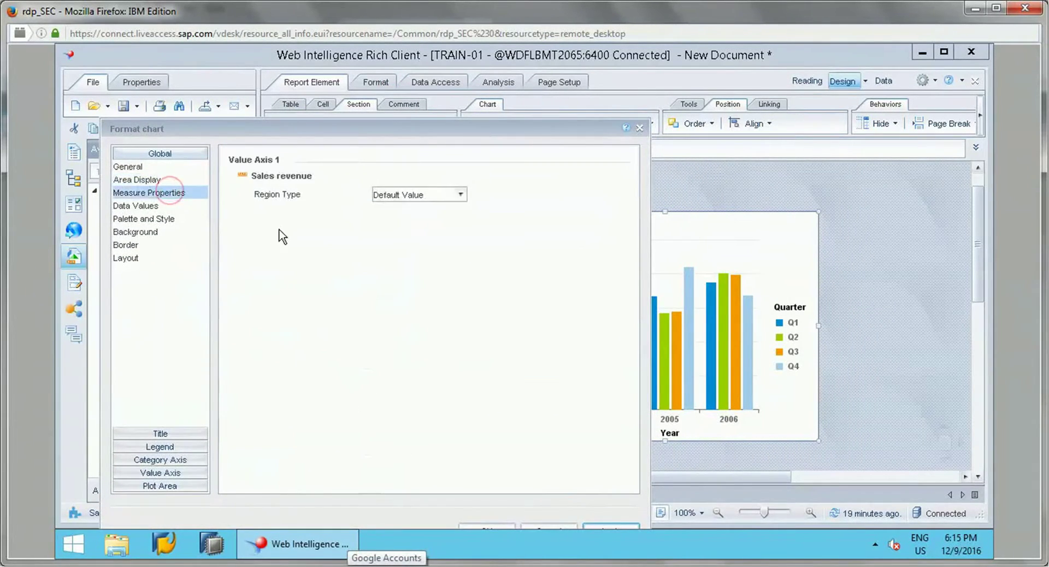
{"action": "left_click", "coordinate": [460, 194]}
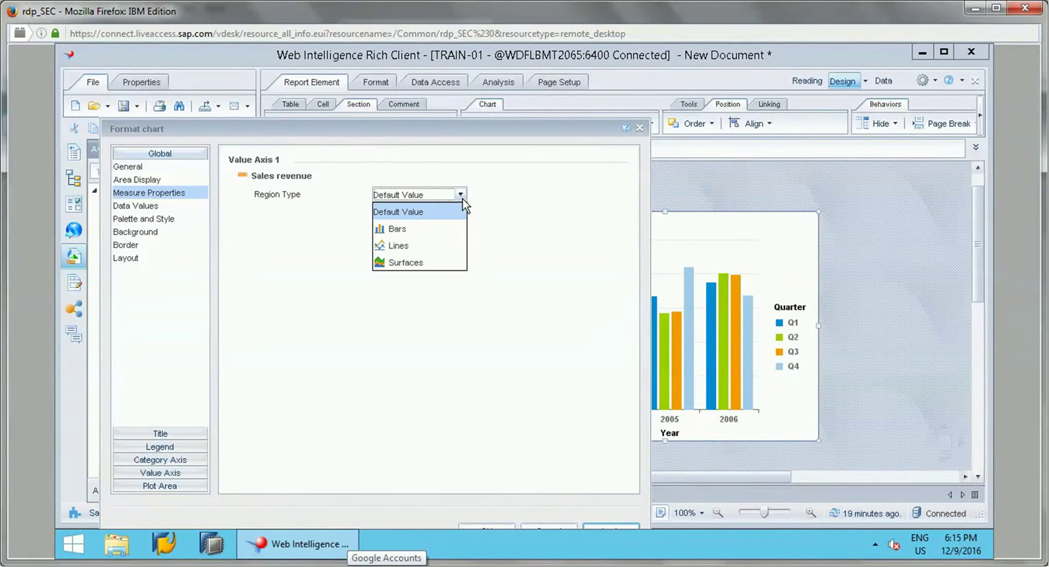
{"action": "left_click", "coordinate": [419, 230]}
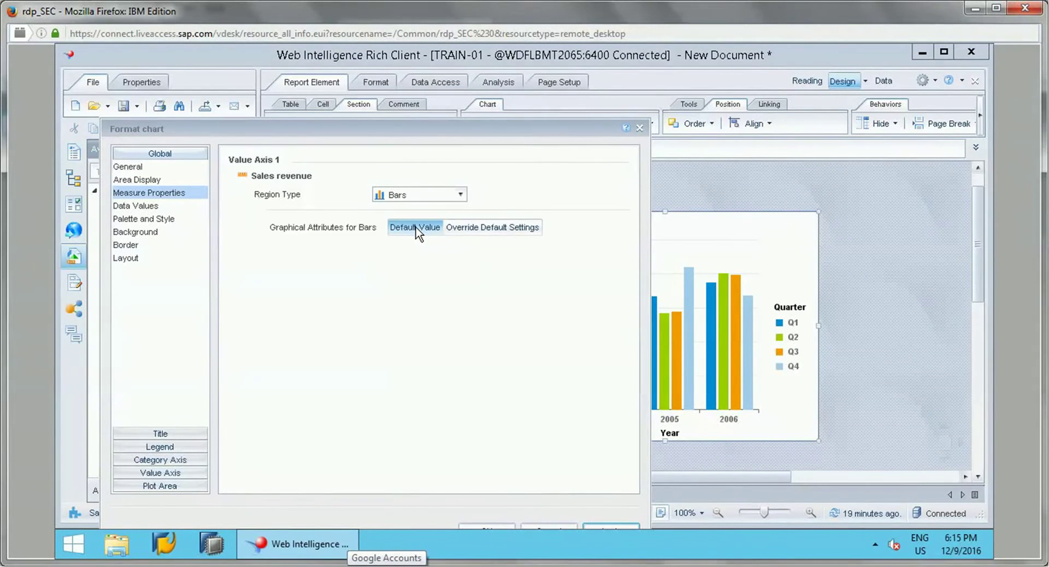
{"action": "left_click", "coordinate": [469, 228]}
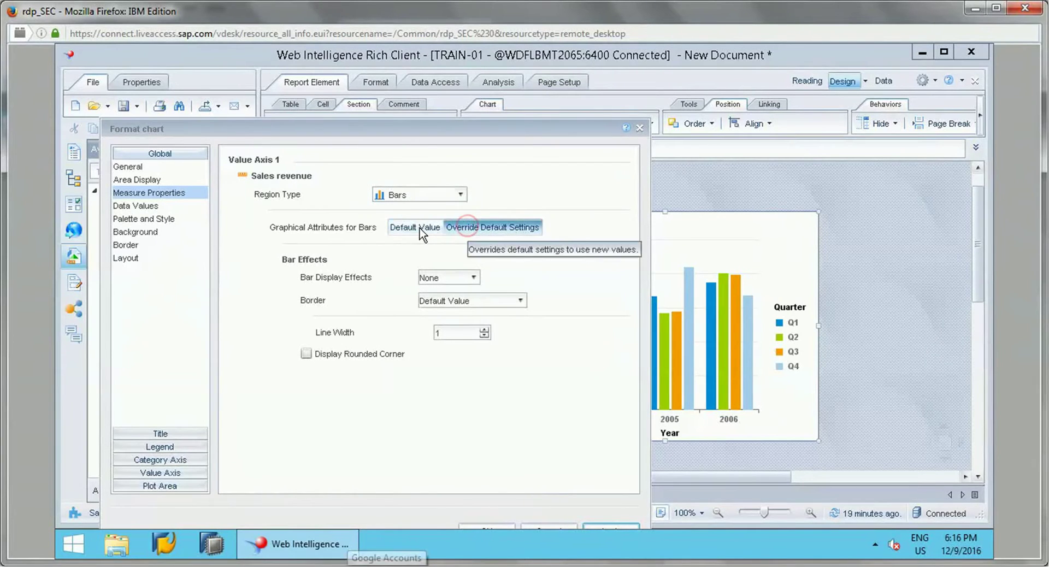
- Review the bar effect and border choices, and set the bar display effect to Volume
{"action": "left_click", "coordinate": [475, 278]}
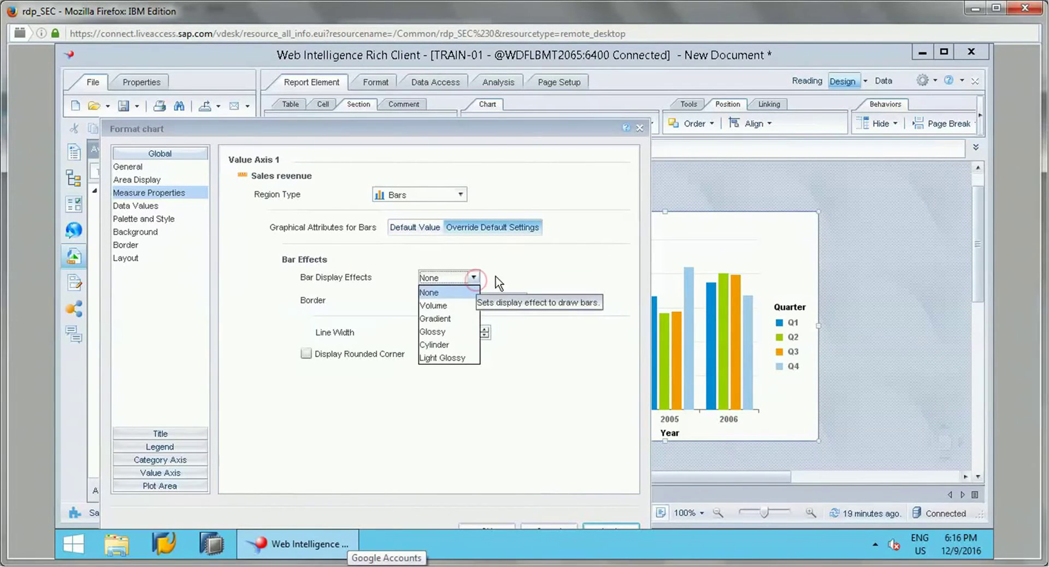
{"action": "left_click", "coordinate": [475, 278]}
{"action": "left_click", "coordinate": [521, 301]}
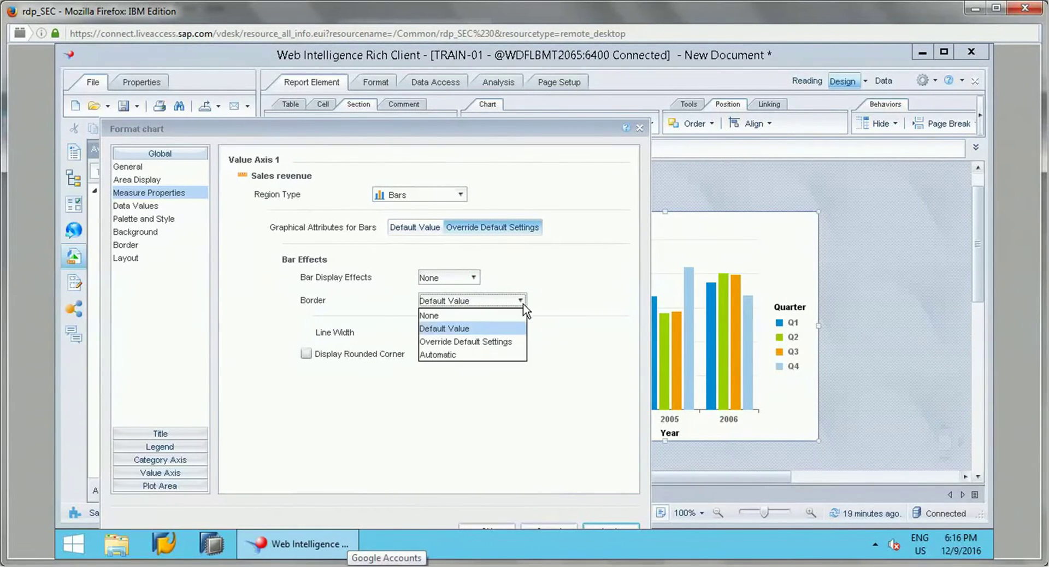
{"action": "left_click", "coordinate": [561, 274]}
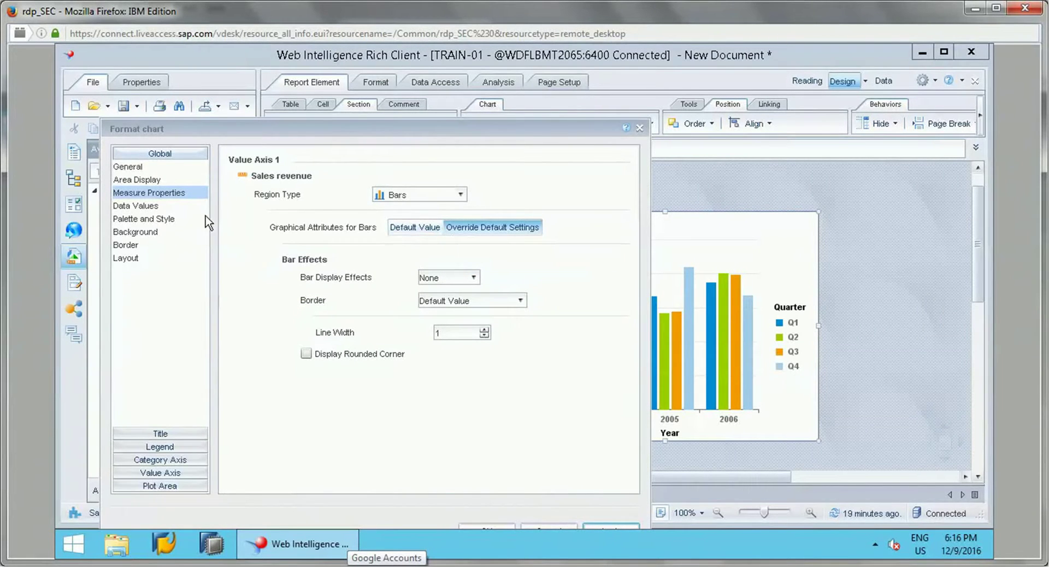
{"action": "left_click", "coordinate": [473, 278]}
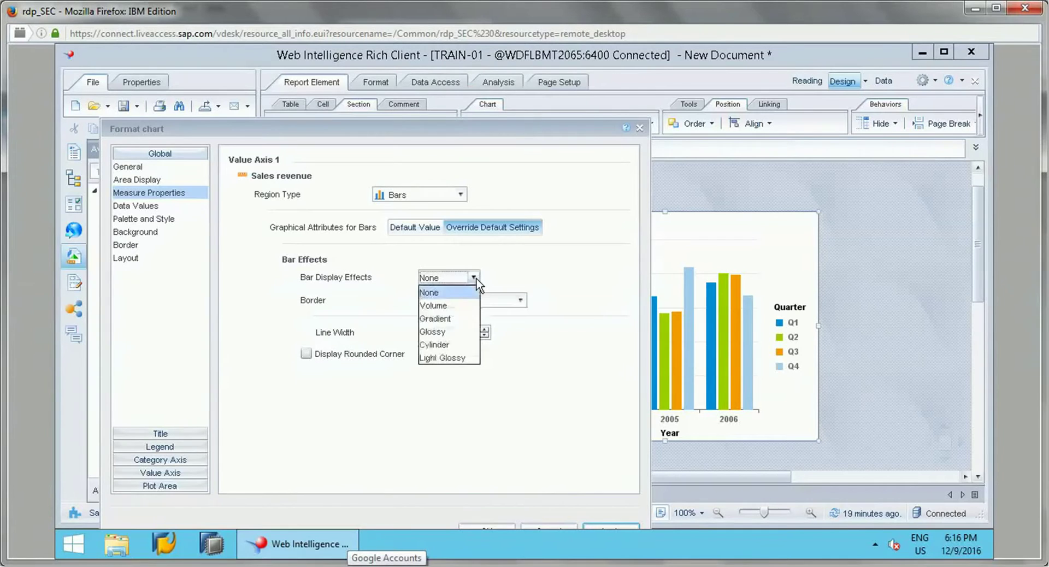
{"action": "left_click", "coordinate": [452, 299]}
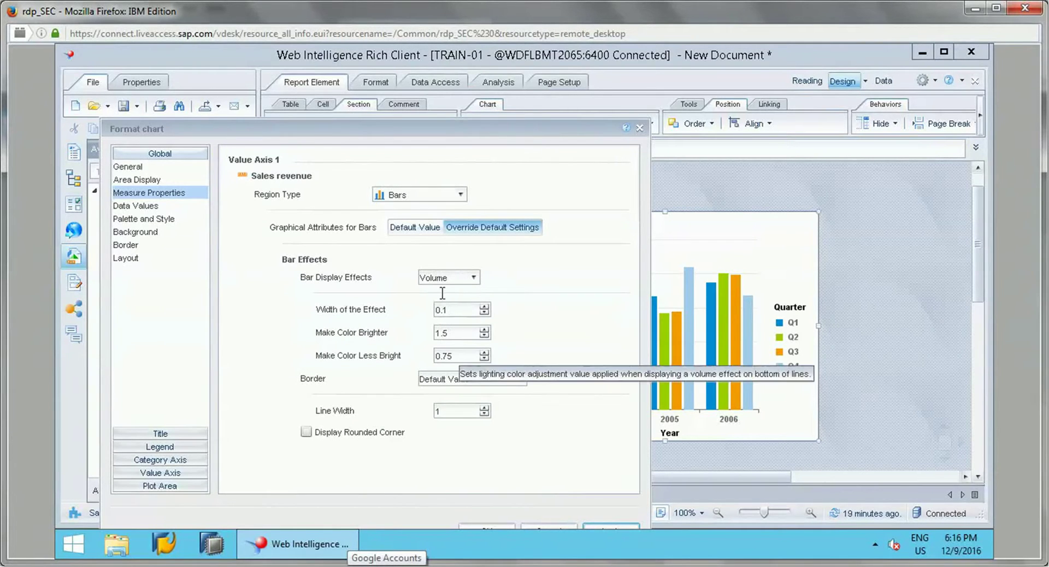
- Set the bar display effect for Sales revenue to Gradient, and review the region type choices, keeping Bars
{"action": "left_click", "coordinate": [471, 277]}
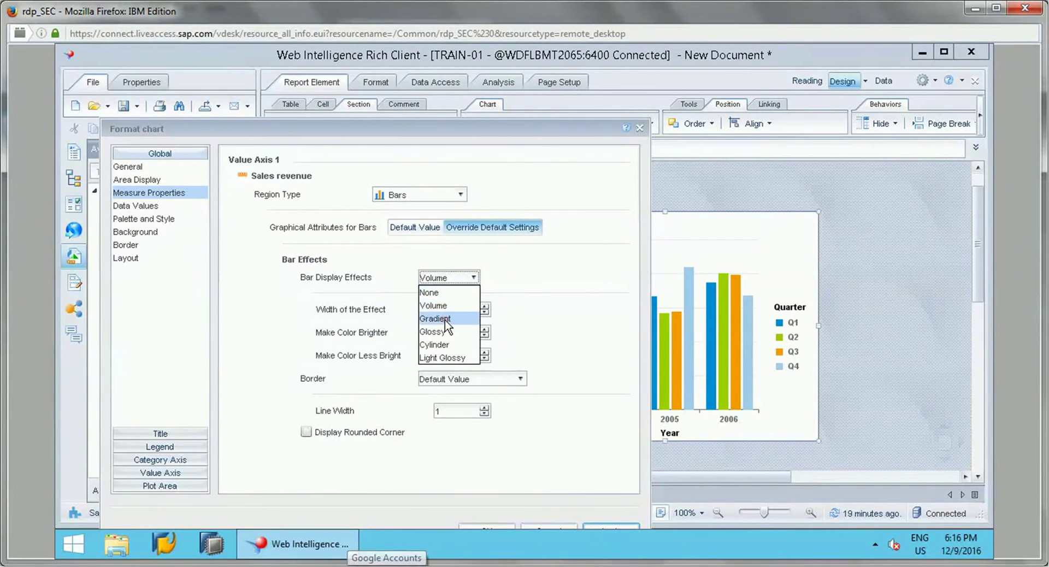
{"action": "left_click", "coordinate": [436, 319]}
{"action": "left_click", "coordinate": [473, 278]}
{"action": "left_click", "coordinate": [492, 265]}
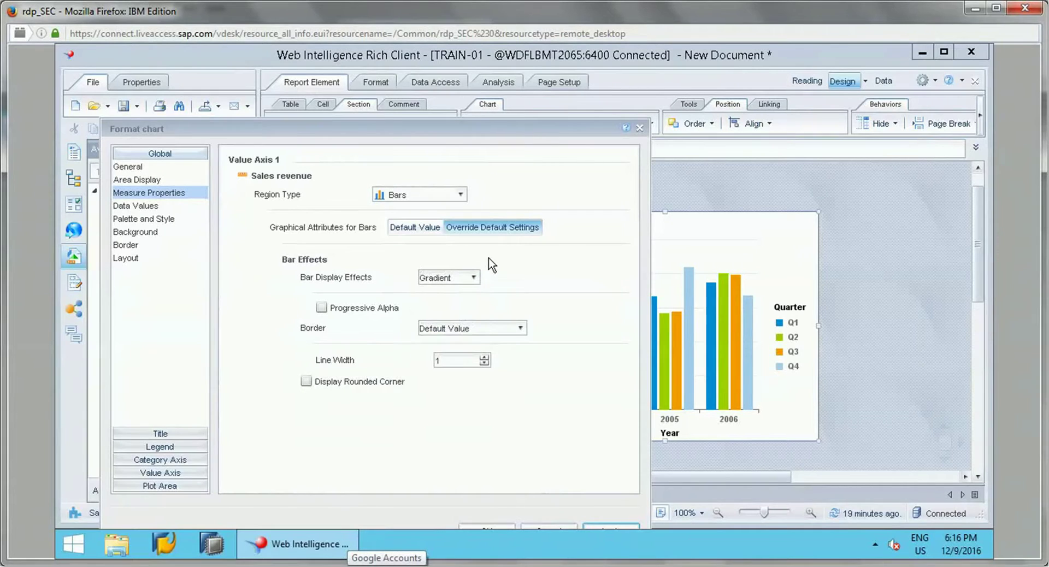
{"action": "left_click", "coordinate": [463, 228]}
{"action": "left_click", "coordinate": [384, 196]}
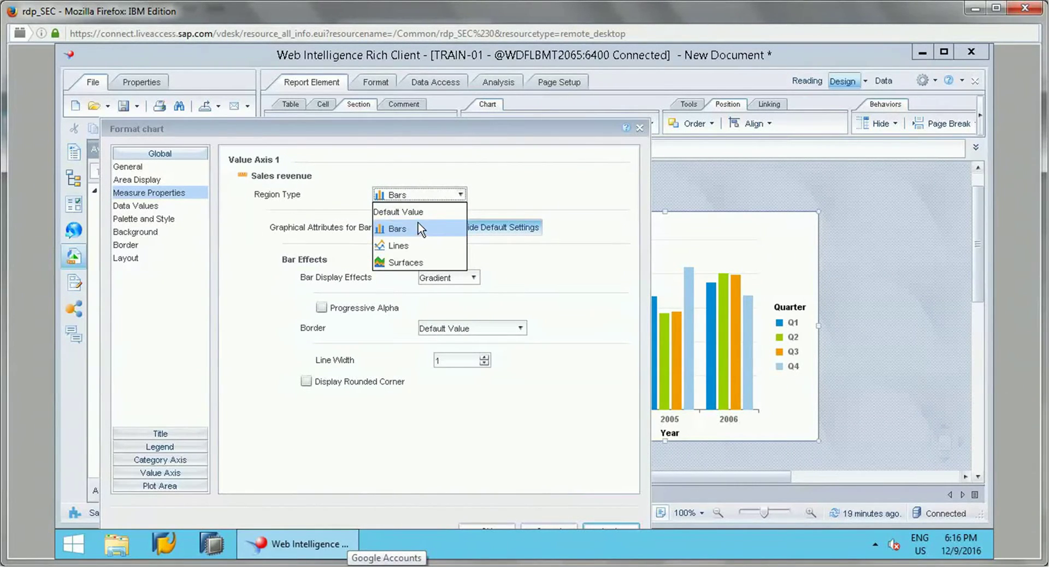
{"action": "left_click", "coordinate": [405, 234]}
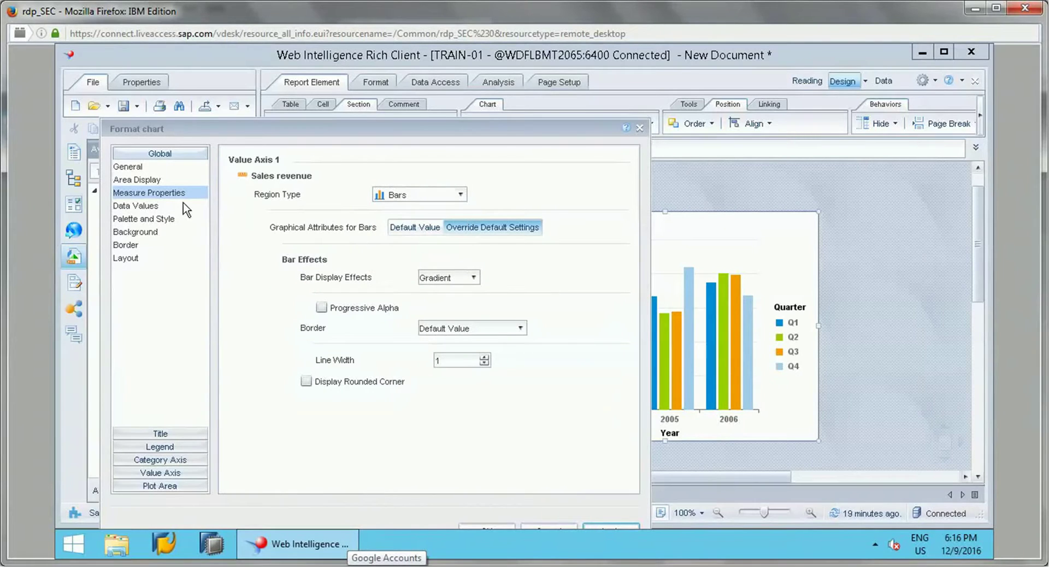
- Turn on the data label displaying mode in the chart's data values and apply it, with the dialog moved up
{"action": "left_click", "coordinate": [143, 206]}
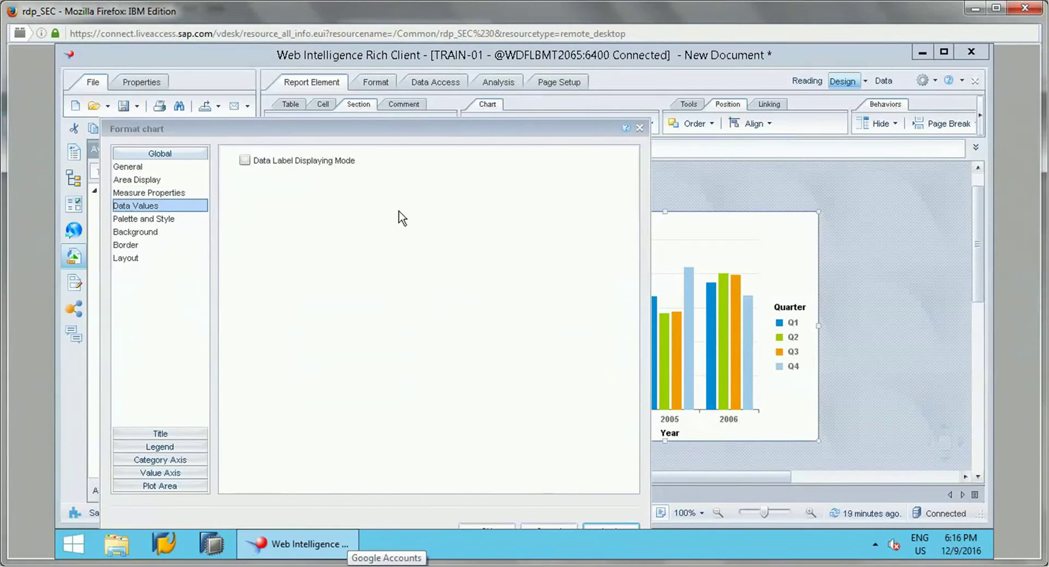
{"action": "left_click_drag", "start_coordinate": [489, 133], "coordinate": [484, 88]}
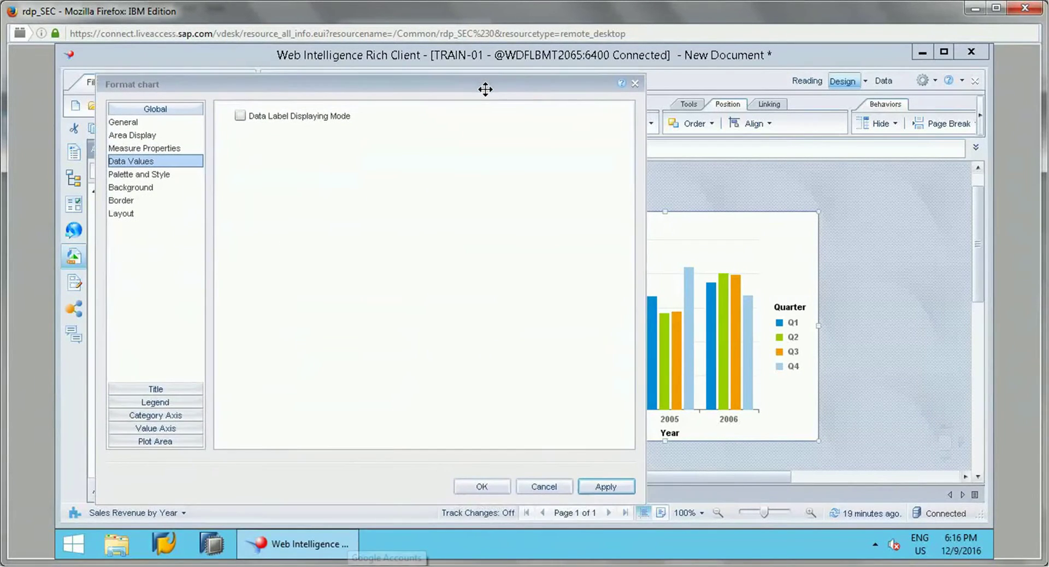
{"action": "left_click", "coordinate": [252, 117]}
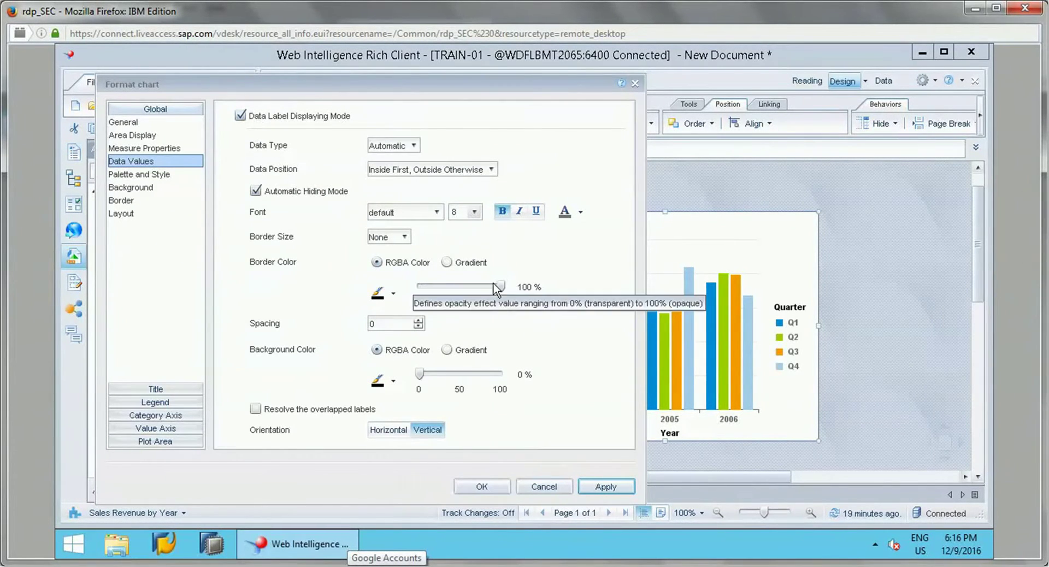
{"action": "left_click", "coordinate": [605, 487]}
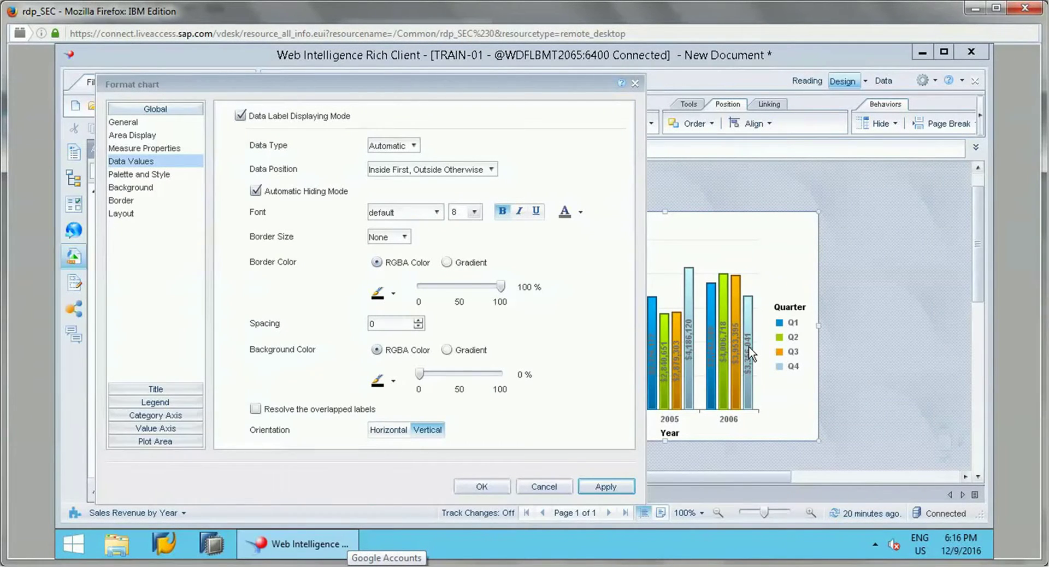
- Set the data labels' data type to Value, keep the position Inside First, Outside Otherwise, and apply the settings
{"action": "left_click", "coordinate": [414, 146]}
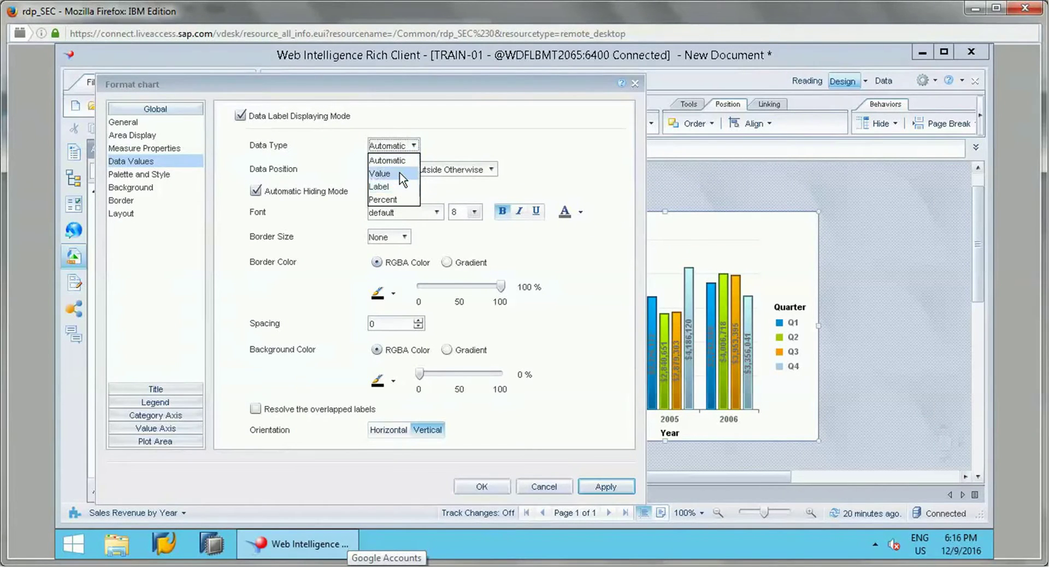
{"action": "left_click", "coordinate": [394, 173]}
{"action": "left_click", "coordinate": [491, 170]}
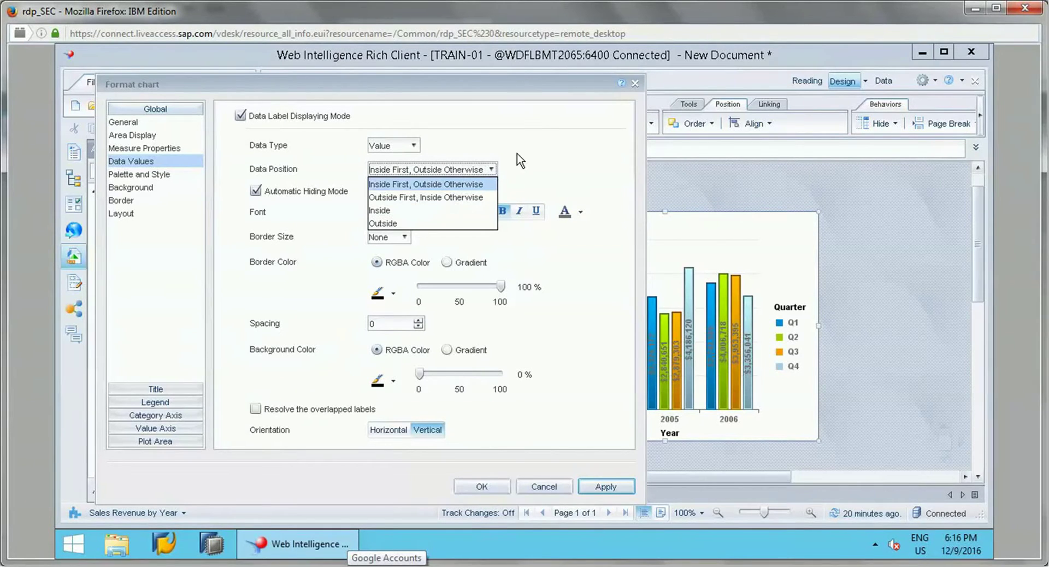
{"action": "left_click", "coordinate": [441, 185]}
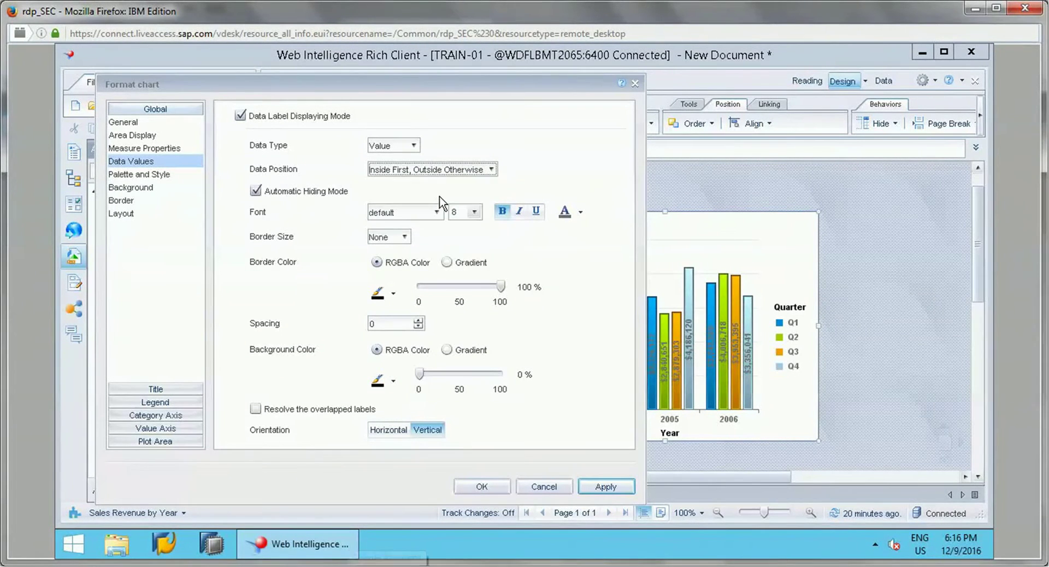
{"action": "left_click", "coordinate": [628, 489]}
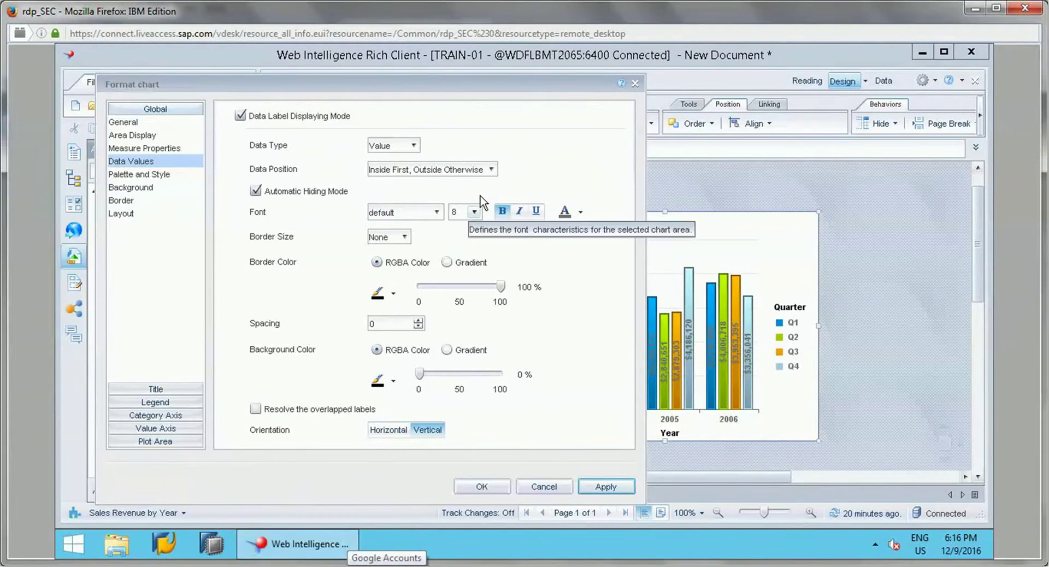
- Try the data label position Outside First, Inside Otherwise on the chart, and return it to Inside First, Outside Otherwise
{"action": "left_click", "coordinate": [473, 169]}
{"action": "left_click", "coordinate": [440, 197]}
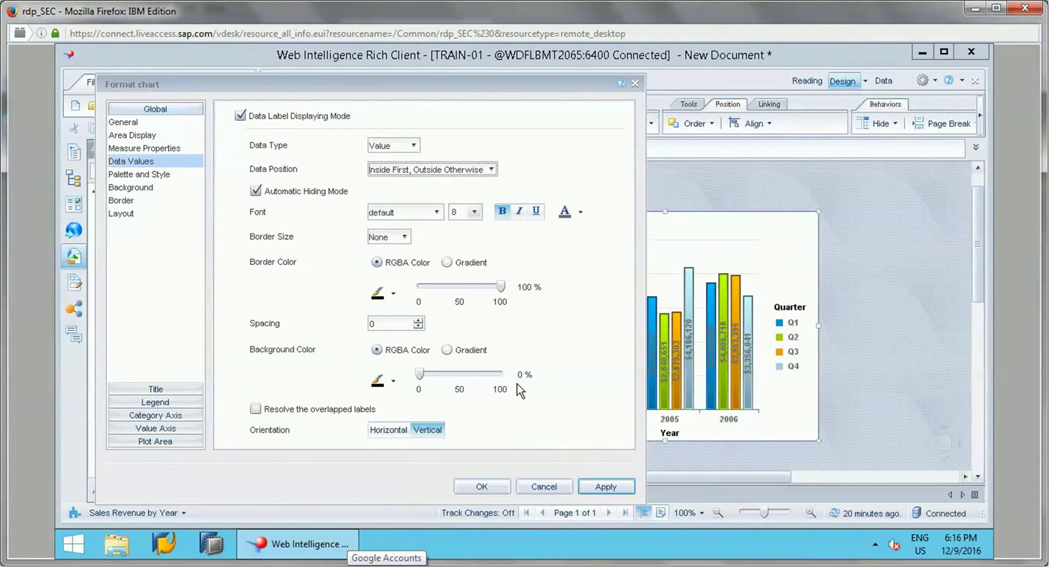
{"action": "left_click", "coordinate": [606, 486]}
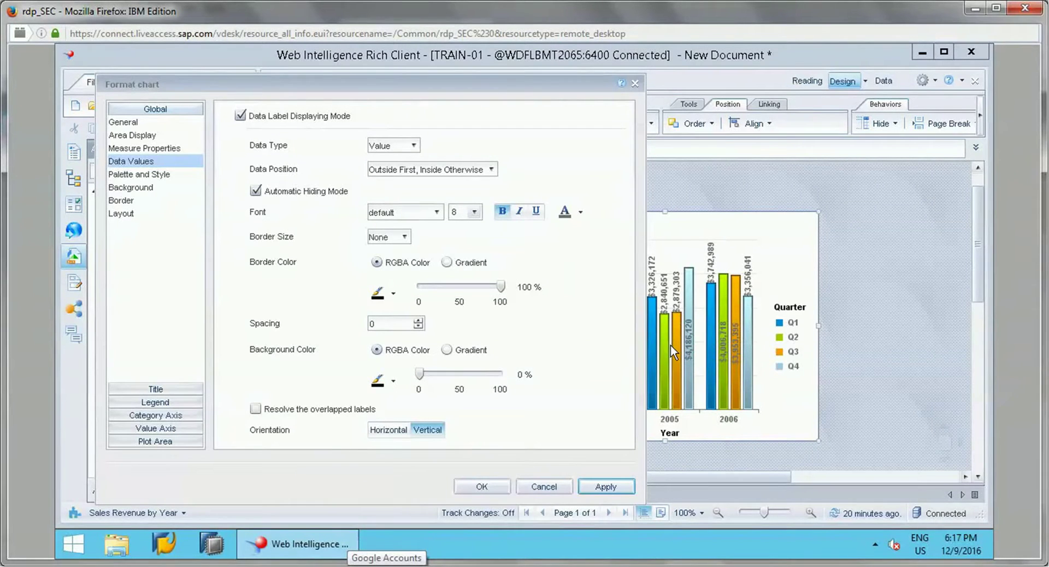
{"action": "left_click", "coordinate": [492, 170]}
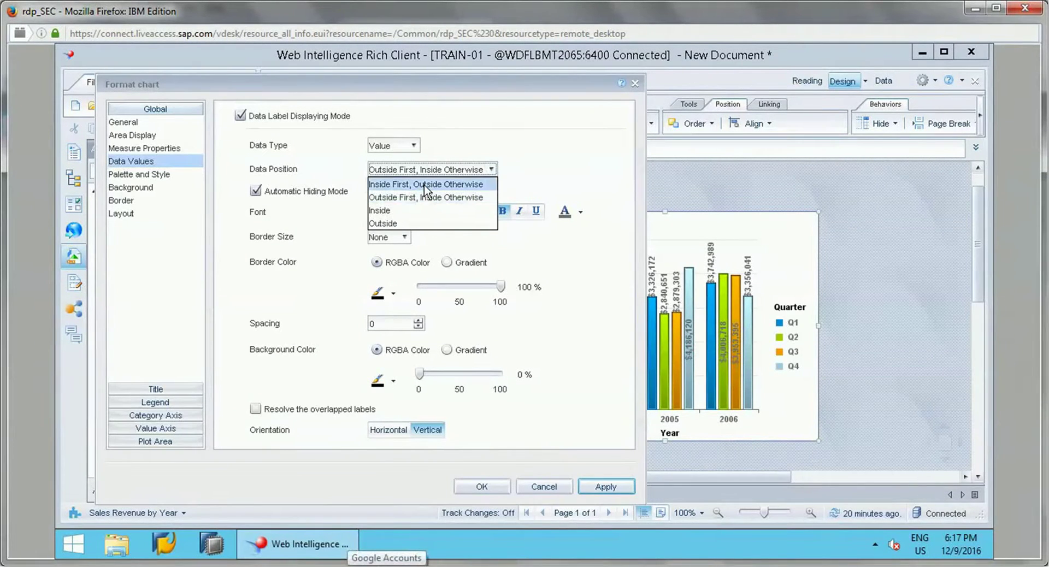
{"action": "key", "text": "Return"}
{"action": "left_click", "coordinate": [605, 486]}
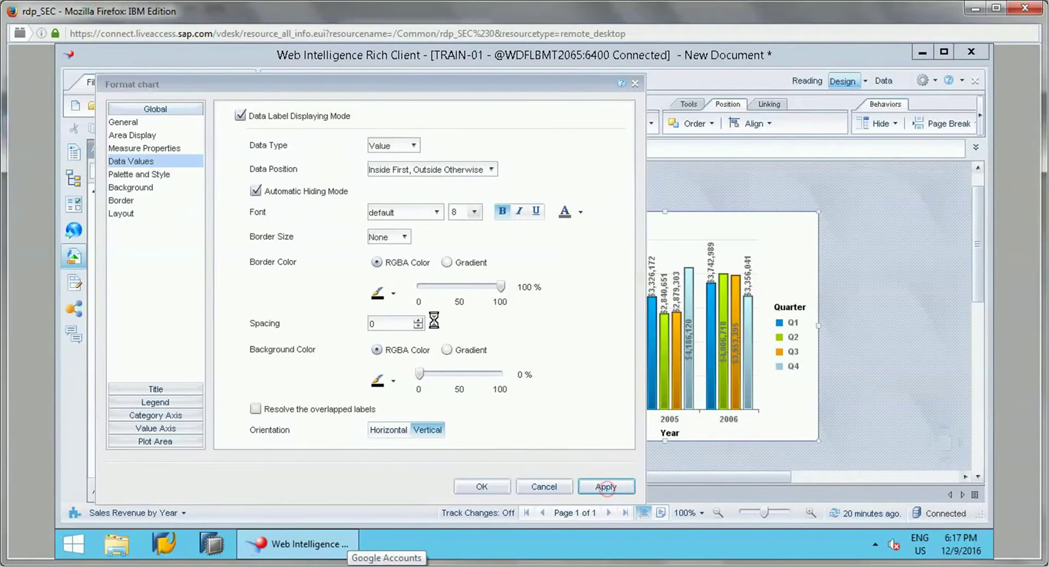
- Make the data labels' font italic and red, and apply the change to the chart
{"action": "left_click", "coordinate": [519, 212]}
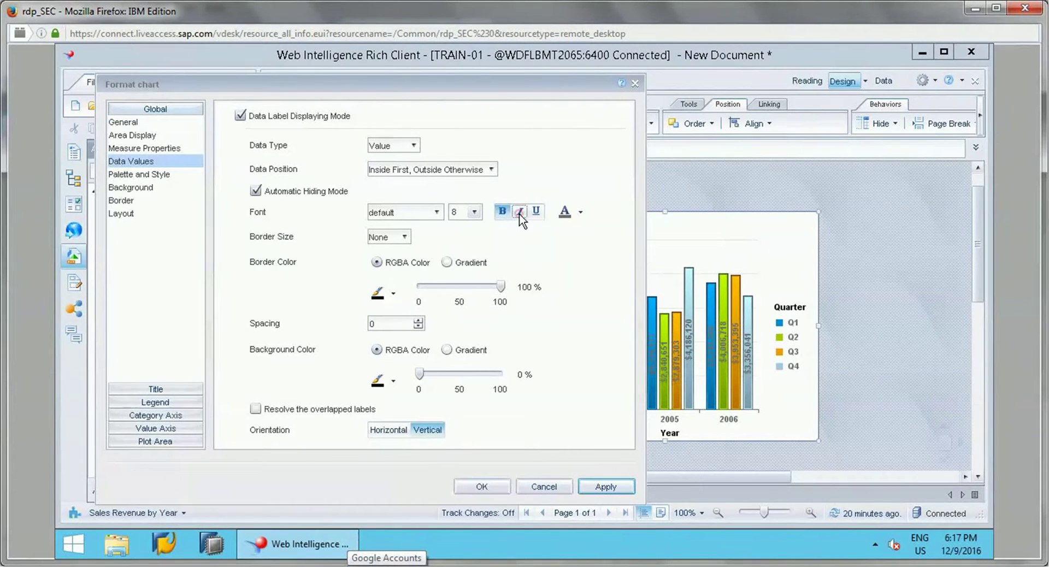
{"action": "left_click", "coordinate": [568, 212]}
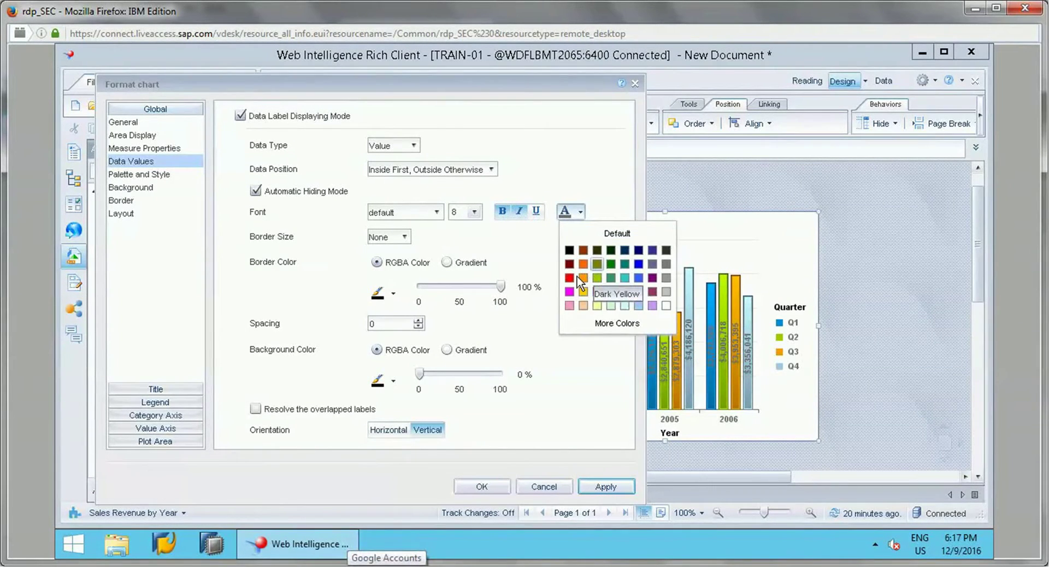
{"action": "left_click", "coordinate": [569, 277]}
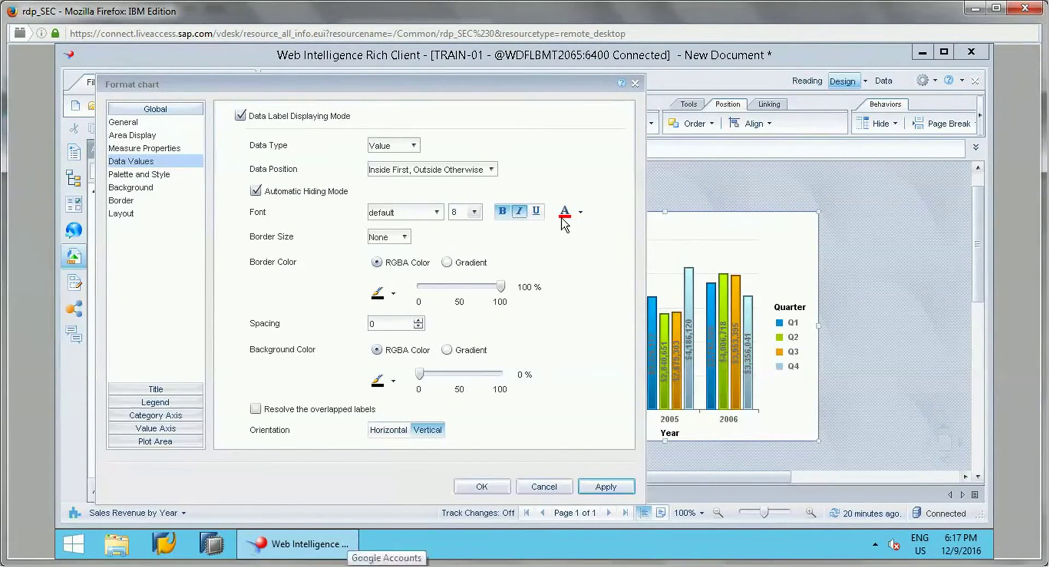
{"action": "left_click", "coordinate": [617, 488]}
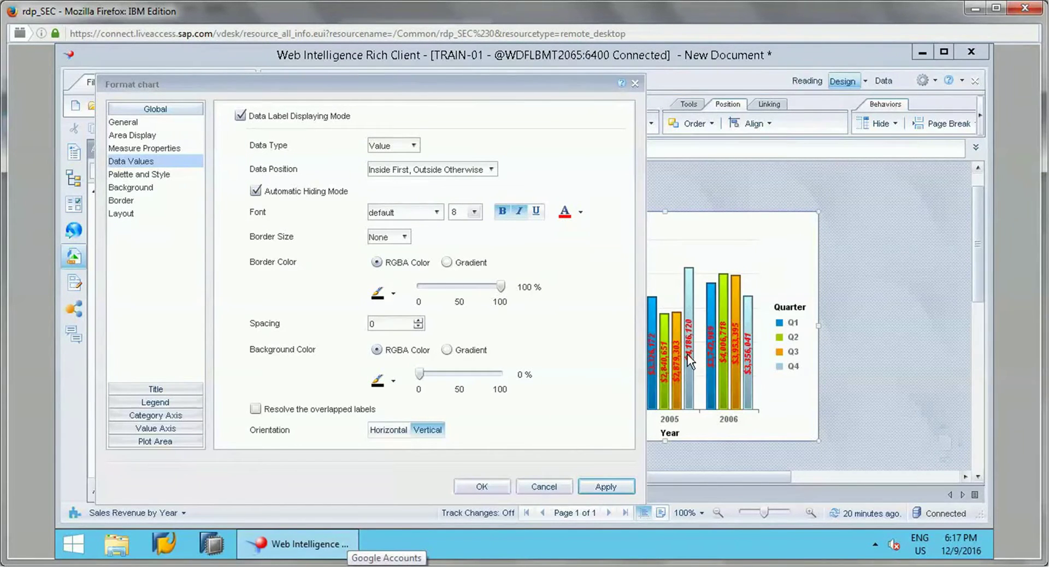
- Give the data labels a Thin border with a Vertical inverted gradient color, and apply it to the chart
{"action": "left_click", "coordinate": [403, 238]}
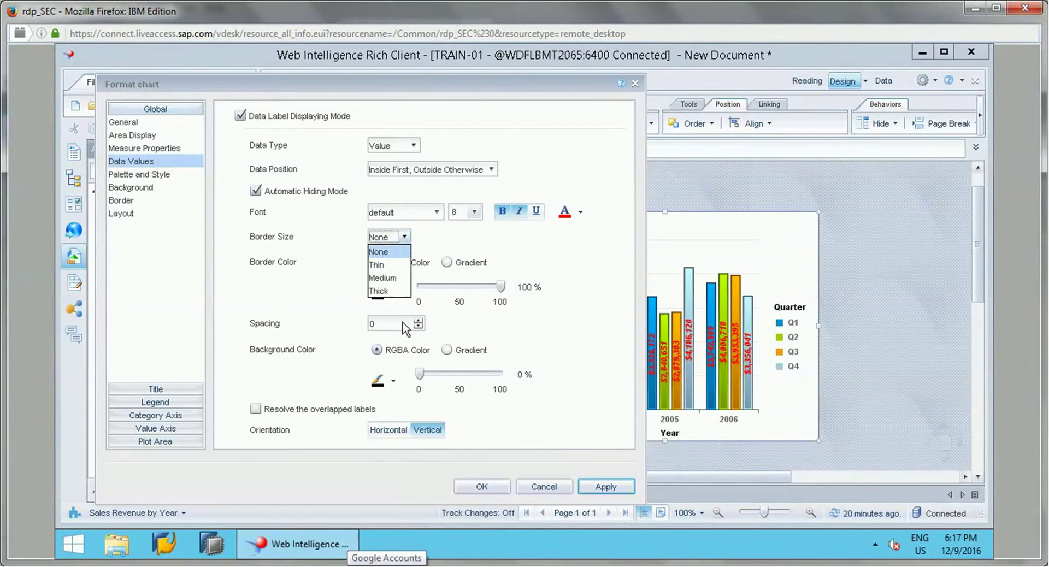
{"action": "left_click", "coordinate": [385, 267]}
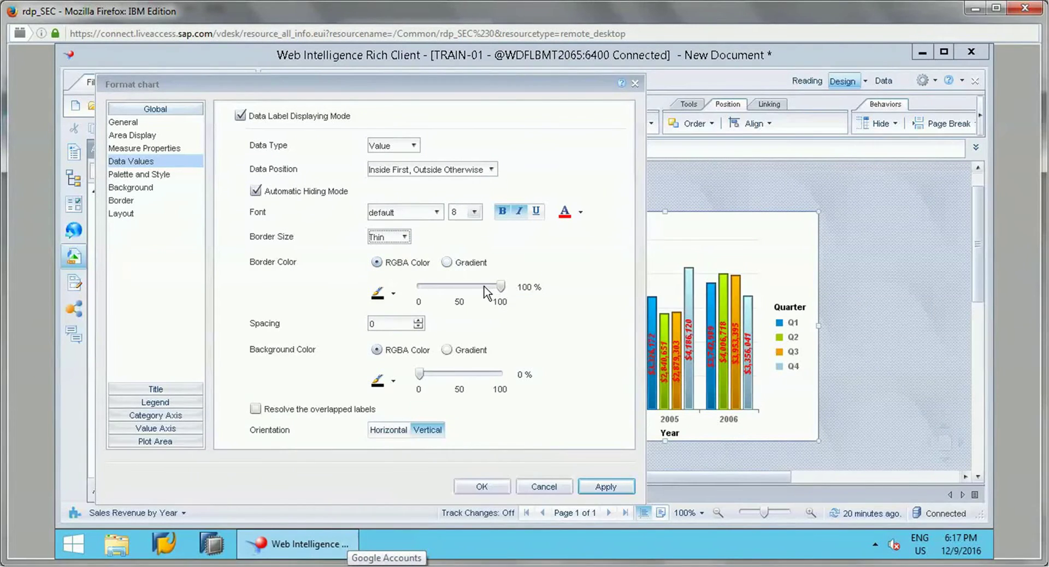
{"action": "left_click", "coordinate": [446, 262]}
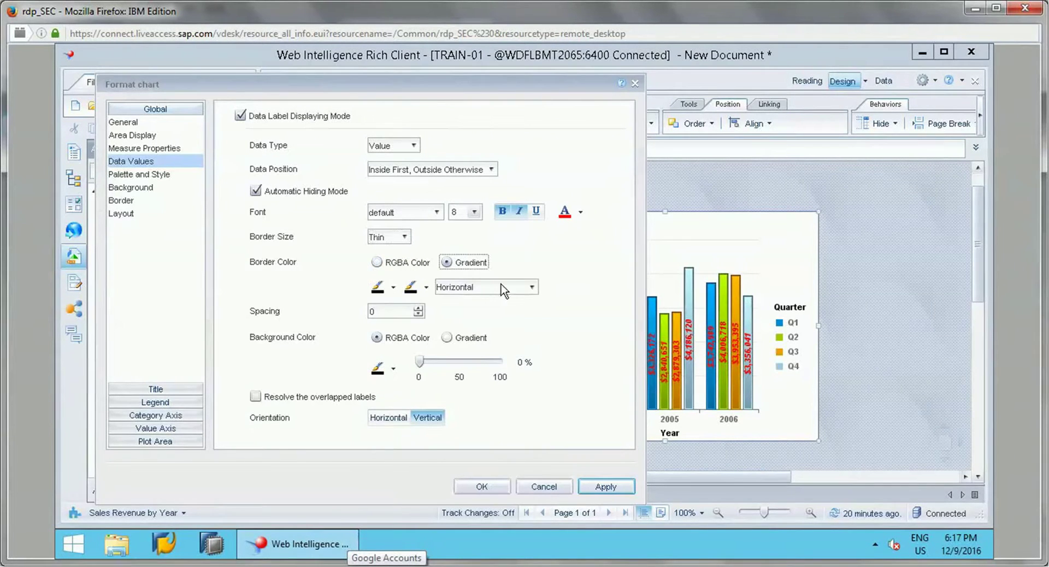
{"action": "left_click", "coordinate": [478, 285]}
{"action": "left_click", "coordinate": [468, 335]}
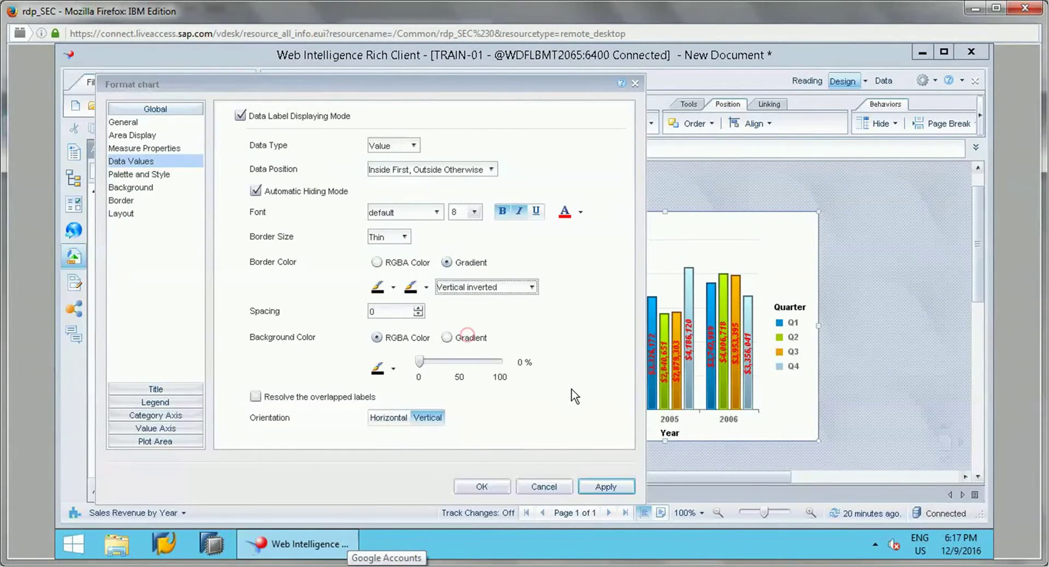
{"action": "left_click", "coordinate": [606, 486]}
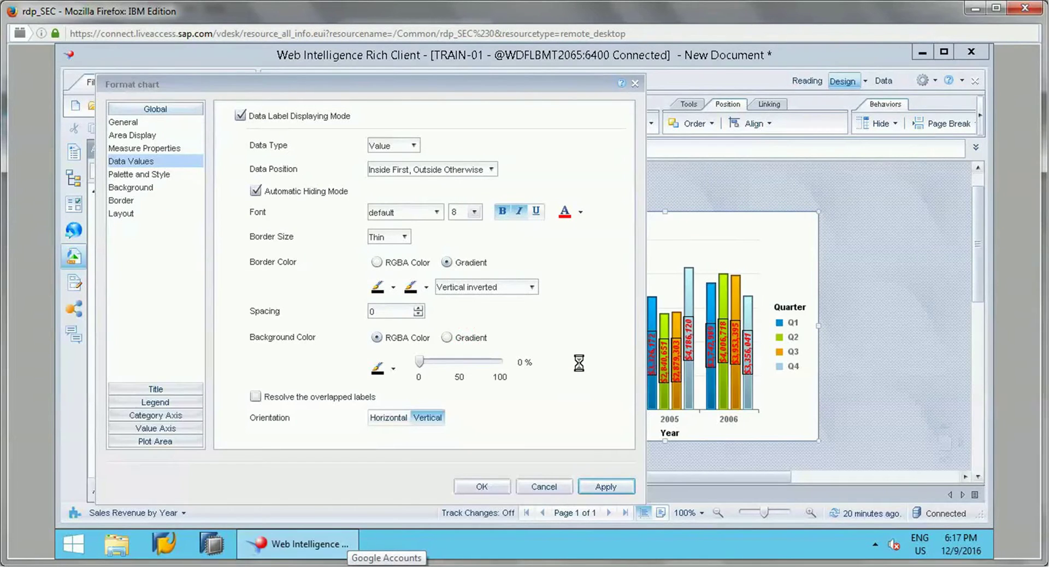
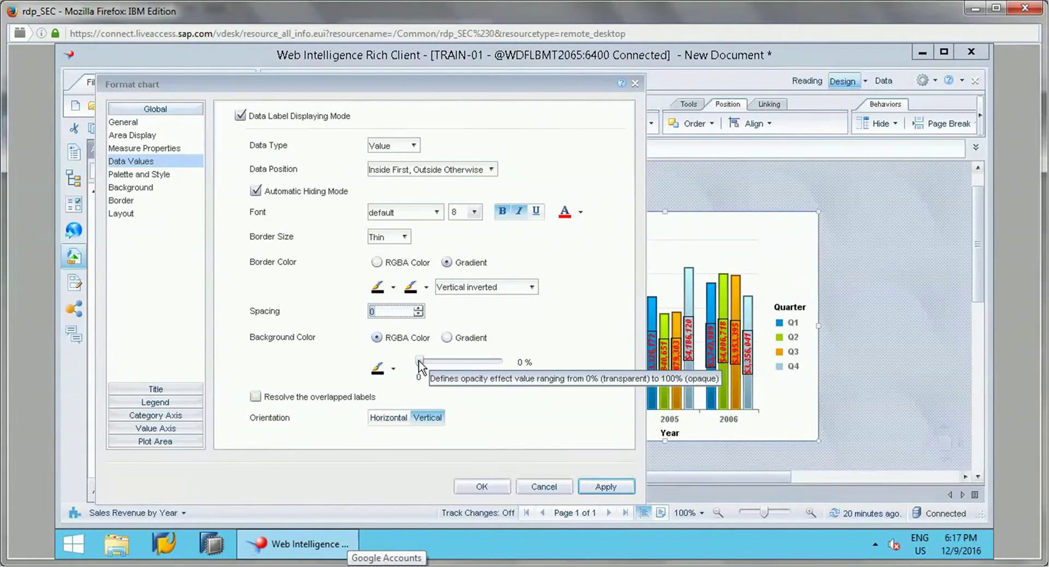
- Set the data labels' background opacity to 42%, and switch their background color to a Horizontal gradient, applying each change
{"action": "left_click_drag", "start_coordinate": [420, 362], "coordinate": [454, 362]}
{"action": "left_click", "coordinate": [605, 485]}
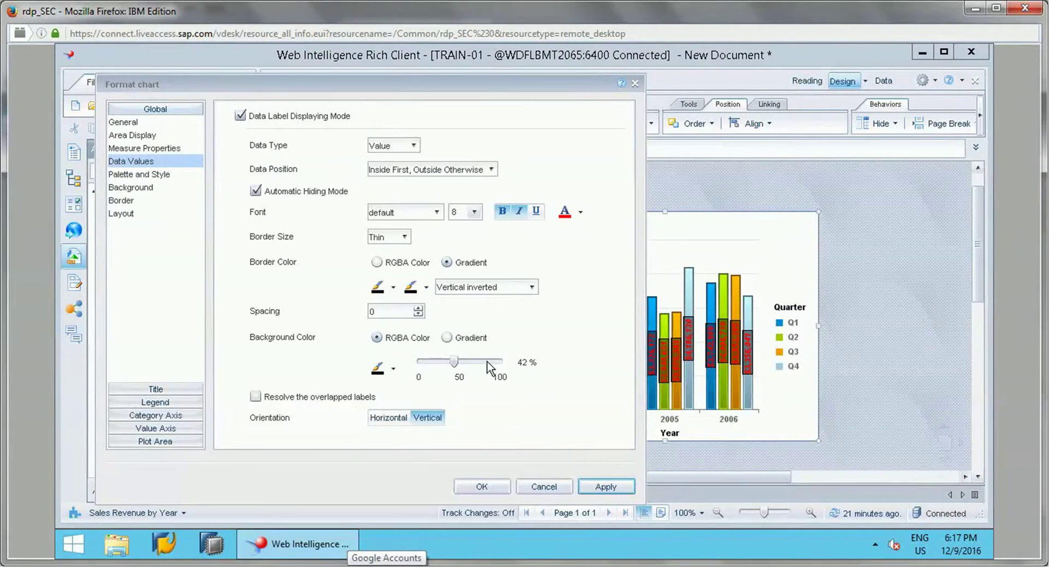
{"action": "left_click", "coordinate": [446, 338]}
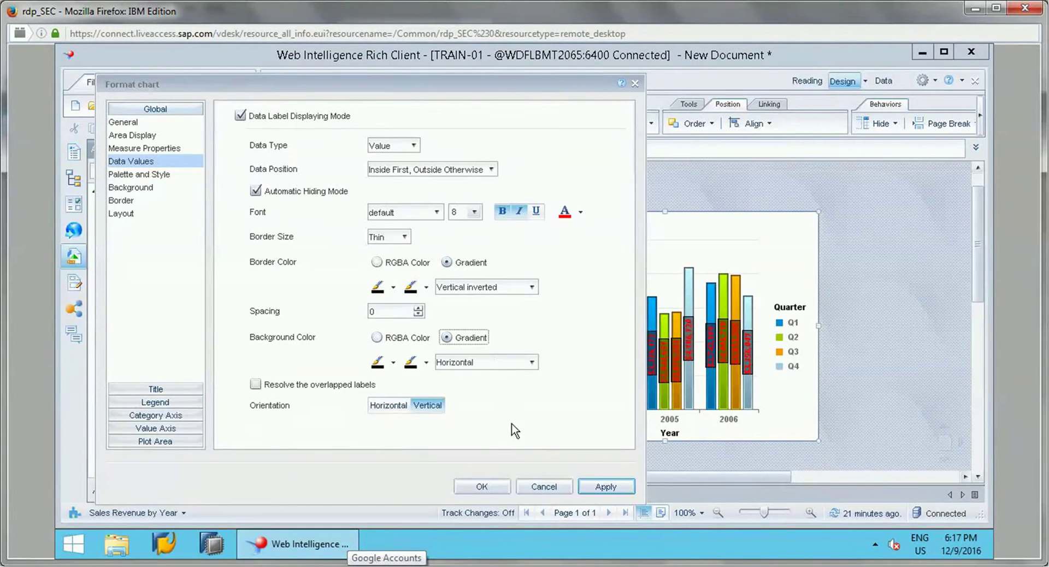
{"action": "left_click", "coordinate": [604, 487]}
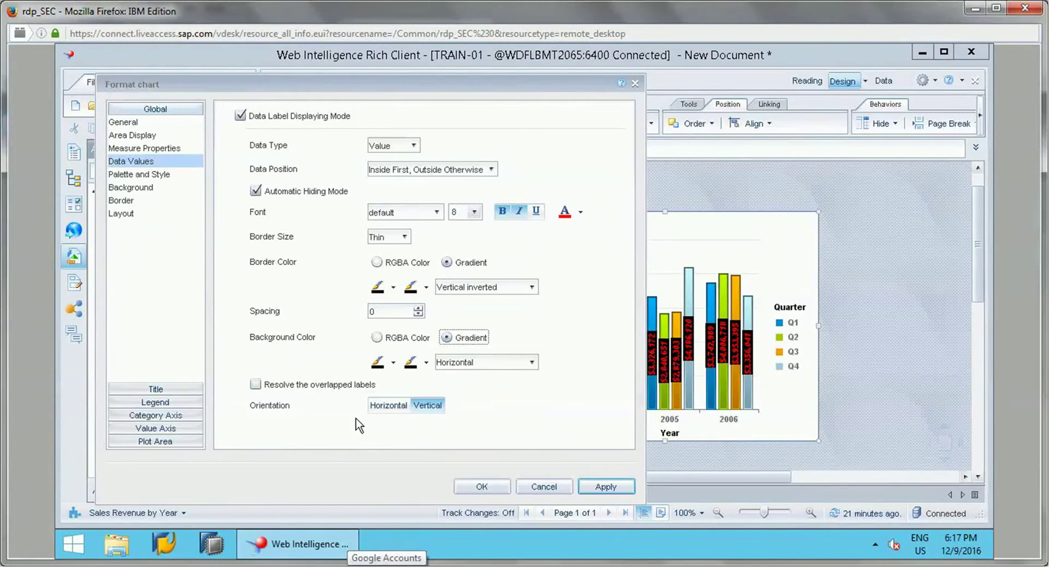
- Set the data labels' orientation to Horizontal
{"action": "left_click", "coordinate": [393, 407]}
{"action": "left_click", "coordinate": [404, 410]}
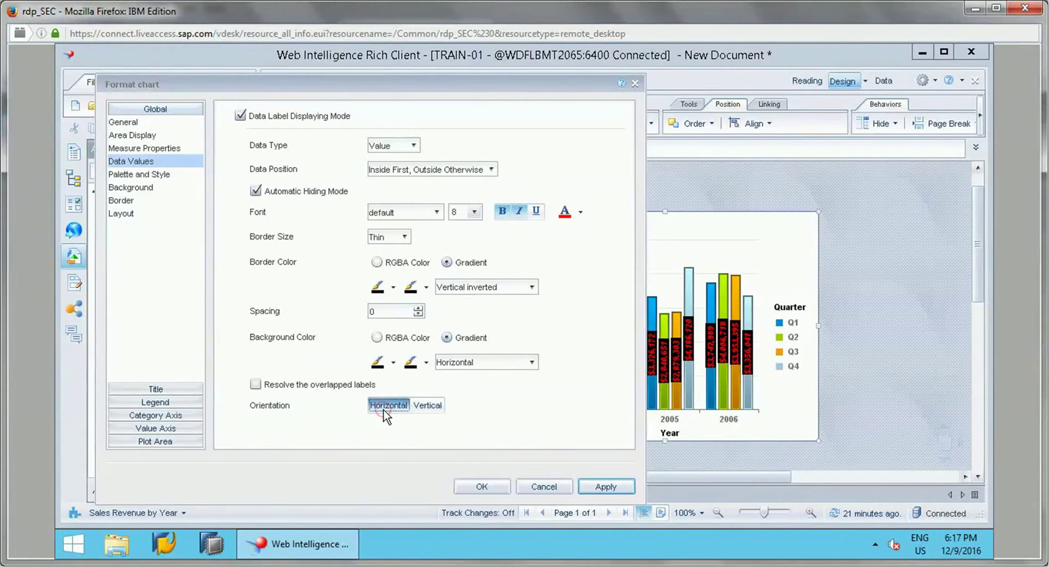
- Try the Basic color palette in the chart's palette and style settings, choose Spectrum instead, and apply it
{"action": "left_click", "coordinate": [139, 174]}
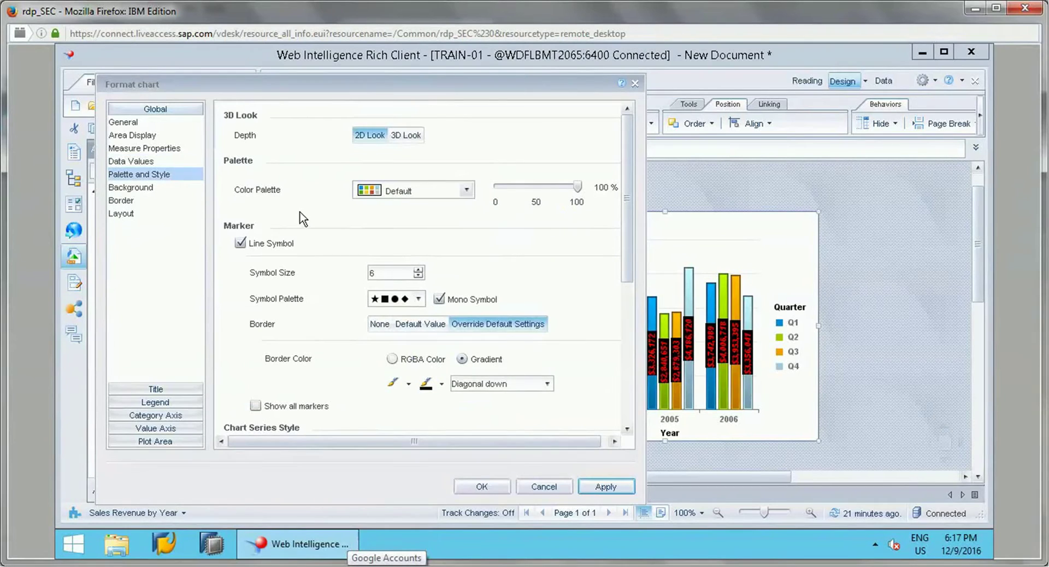
{"action": "left_click", "coordinate": [465, 191]}
{"action": "left_click", "coordinate": [378, 244]}
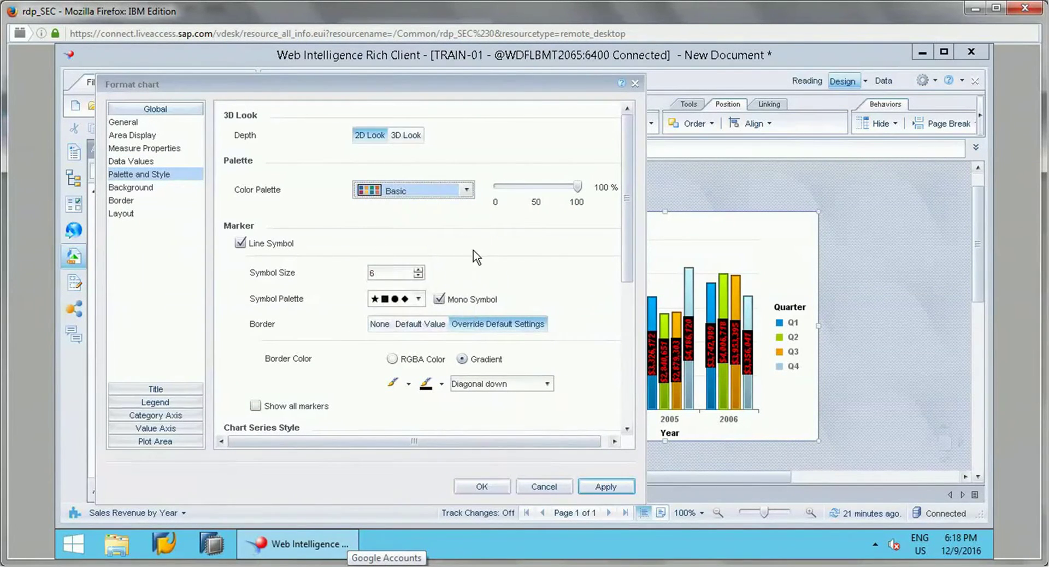
{"action": "left_click", "coordinate": [466, 189]}
{"action": "left_click", "coordinate": [410, 228]}
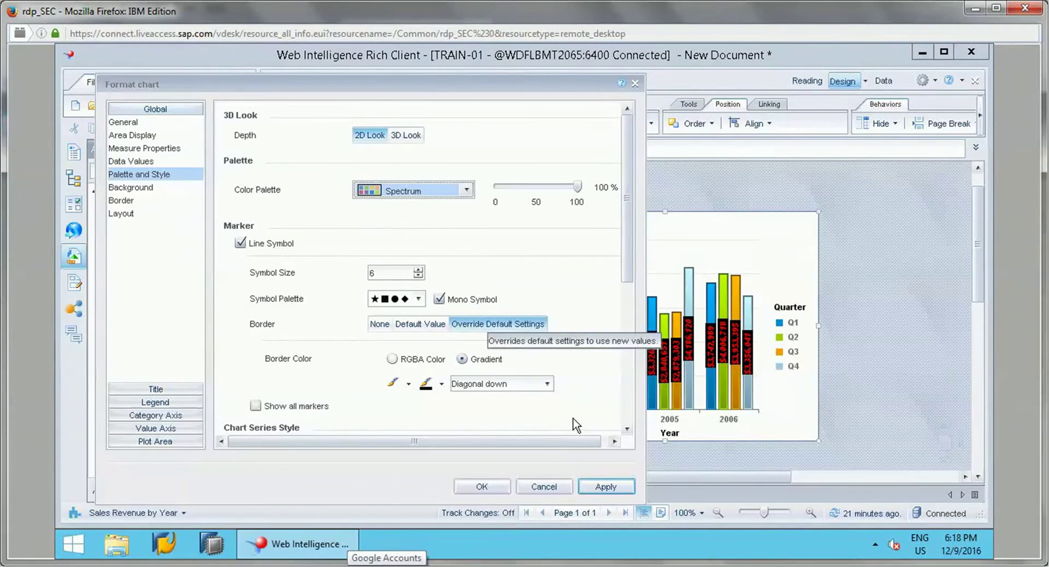
{"action": "left_click", "coordinate": [603, 486]}
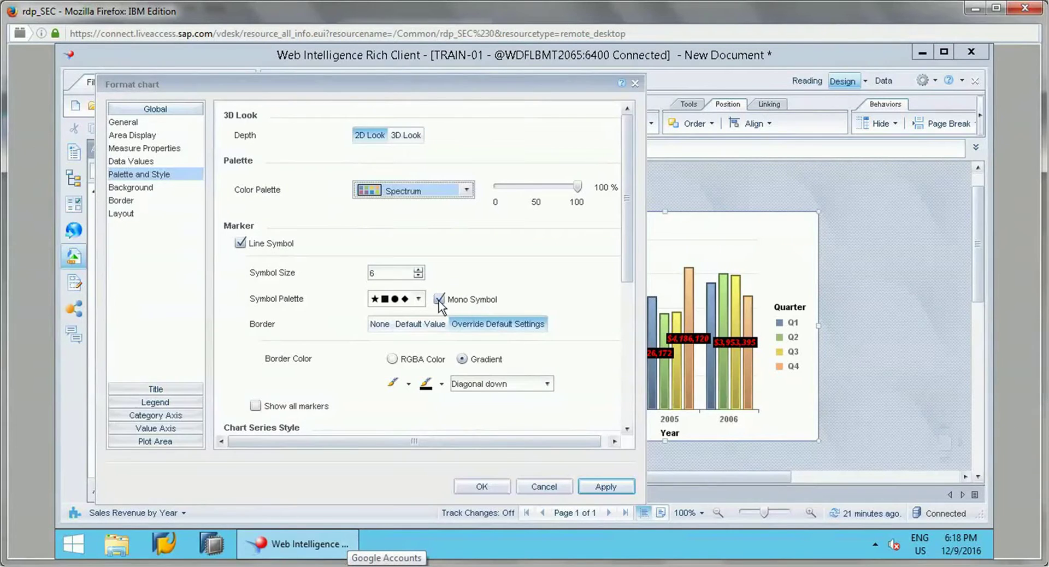
{"action": "left_click", "coordinate": [418, 299]}
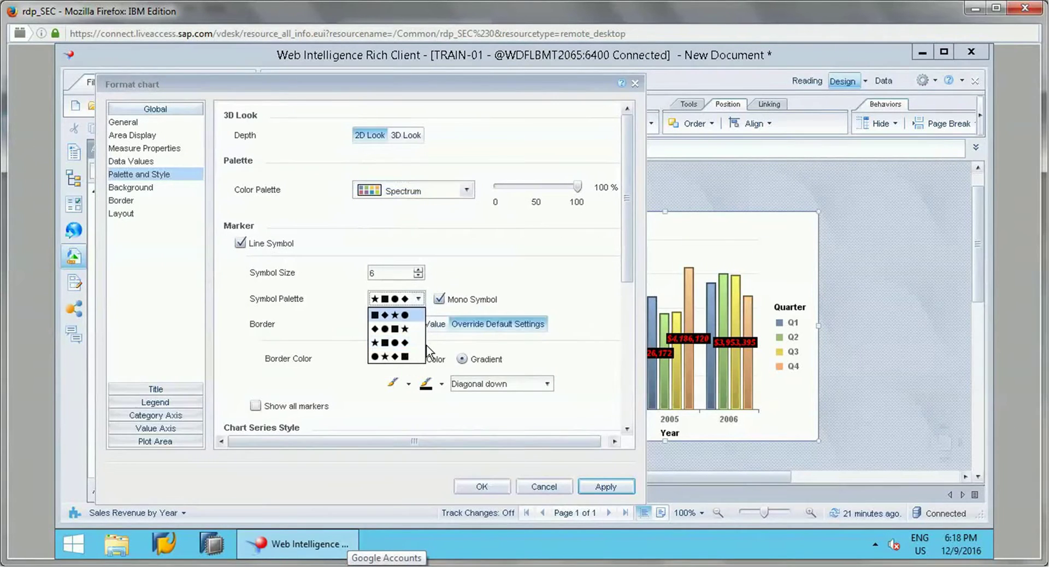
{"action": "left_click", "coordinate": [502, 314]}
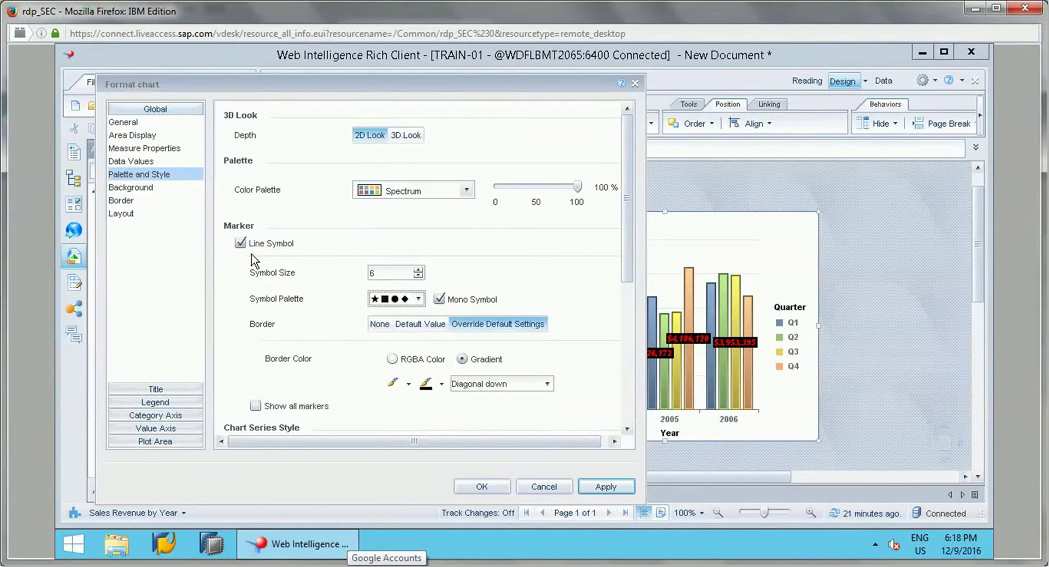
- Switch the chart's background color to a Diagonal up gradient with yellow as the first color, and apply it
{"action": "left_click", "coordinate": [146, 192]}
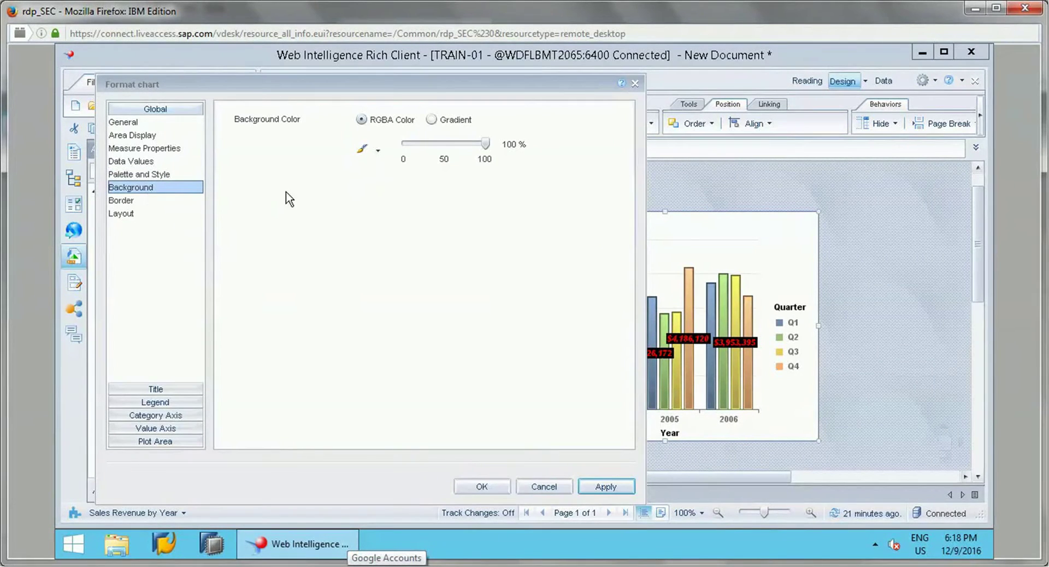
{"action": "left_click", "coordinate": [431, 121]}
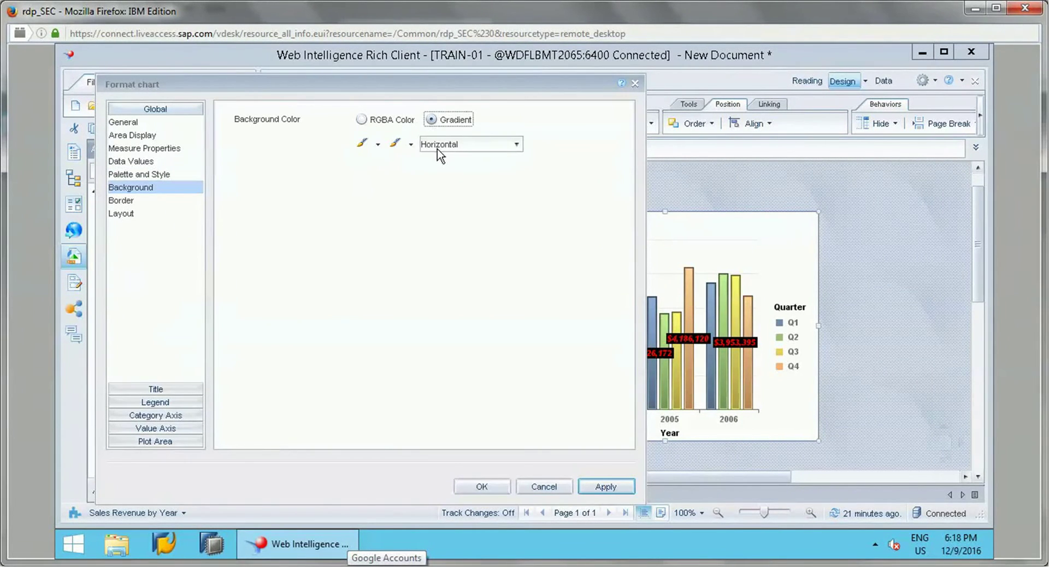
{"action": "left_click", "coordinate": [438, 147]}
{"action": "left_click", "coordinate": [459, 203]}
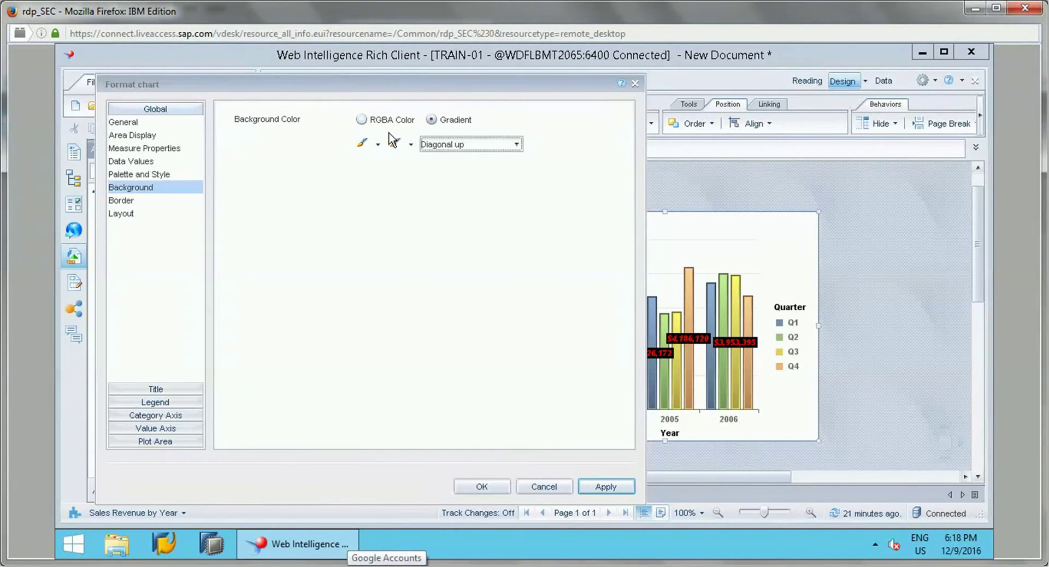
{"action": "left_click", "coordinate": [377, 144]}
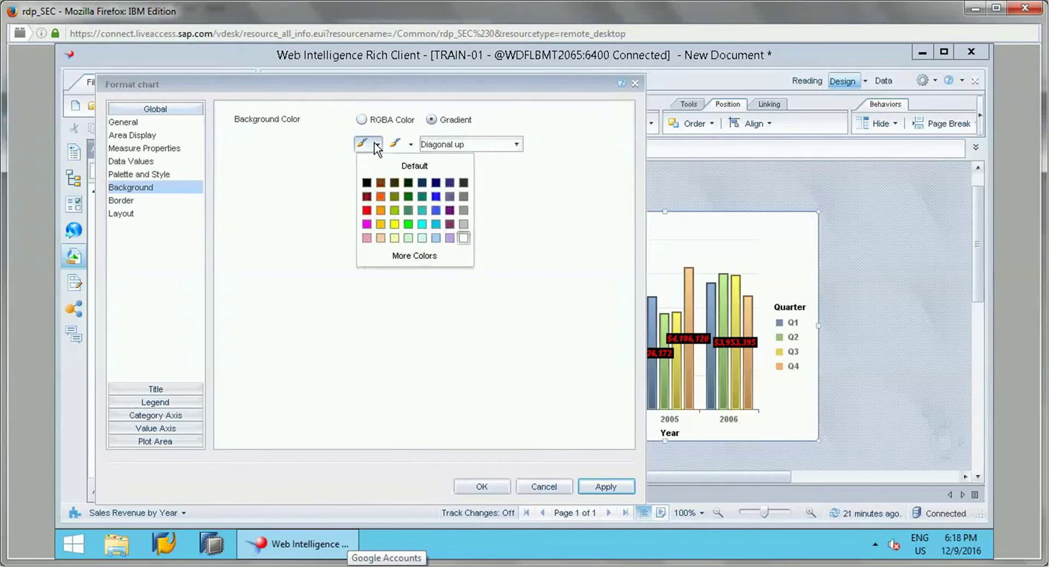
{"action": "left_click", "coordinate": [392, 224]}
{"action": "left_click", "coordinate": [605, 487]}
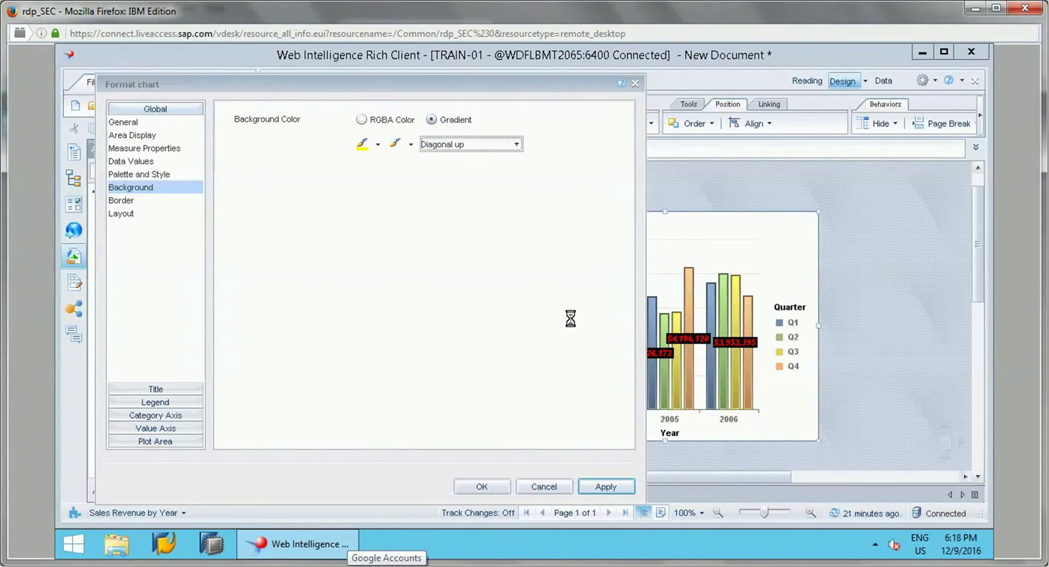
- Set the second color of the chart's background gradient to blue and apply it
{"action": "left_click", "coordinate": [411, 145]}
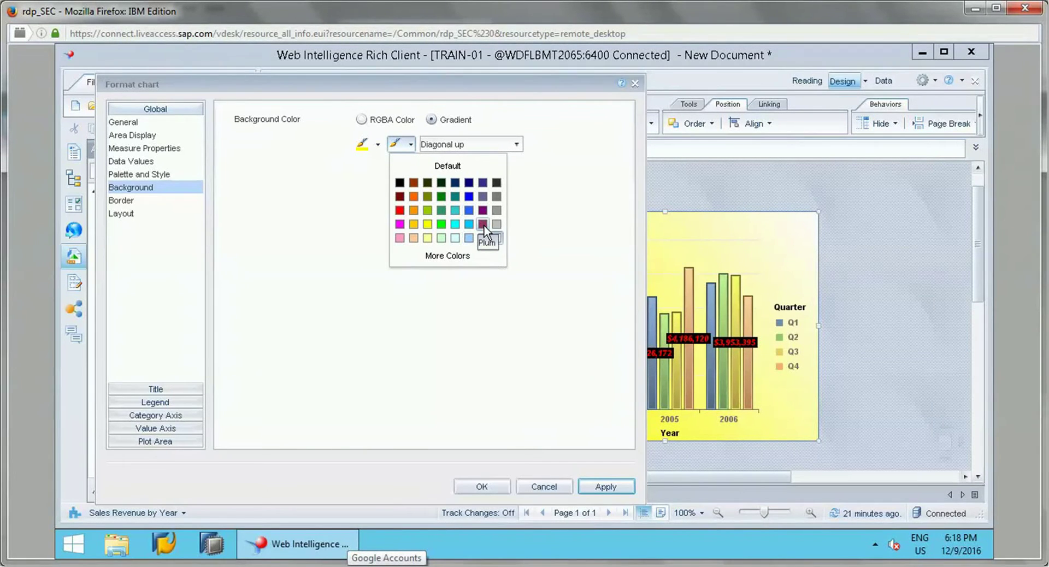
{"action": "left_click", "coordinate": [468, 210]}
{"action": "left_click", "coordinate": [605, 486]}
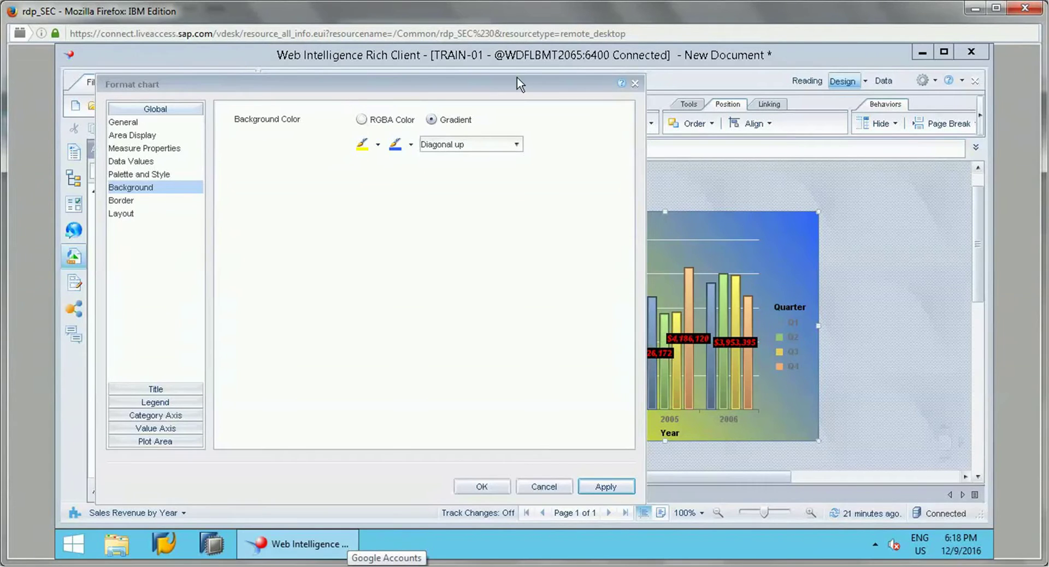
- Add a Plain, Thin border on all sides of the chart and apply it
{"action": "left_click_drag", "start_coordinate": [516, 86], "coordinate": [475, 89]}
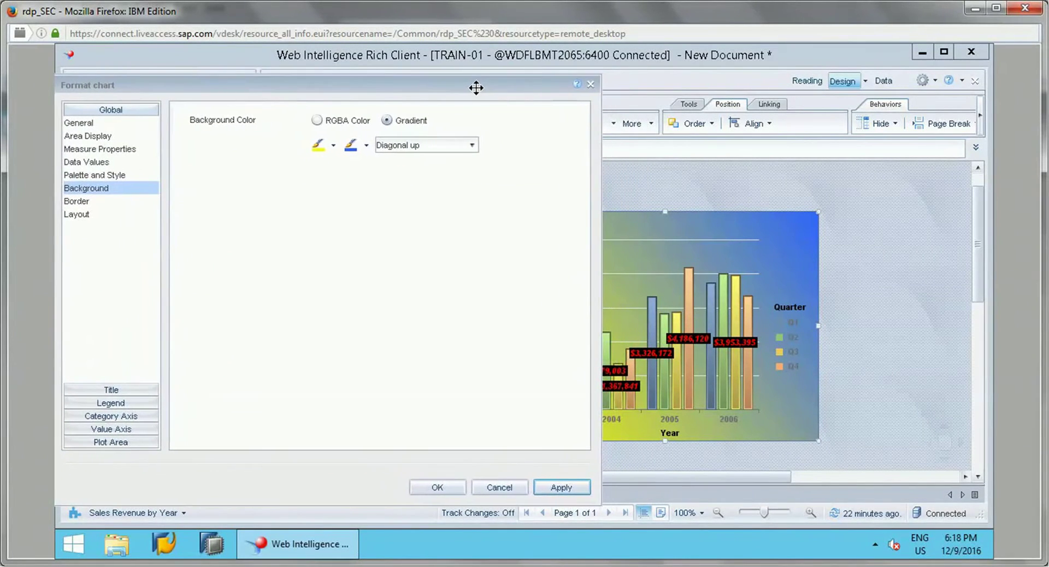
{"action": "left_click", "coordinate": [77, 201]}
{"action": "left_click", "coordinate": [204, 173]}
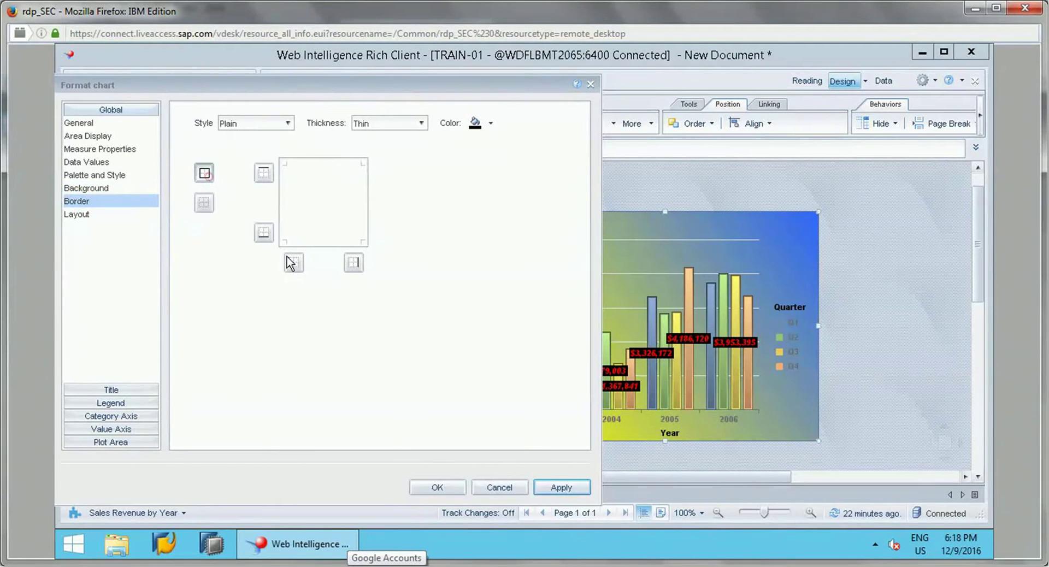
{"action": "left_click", "coordinate": [561, 487]}
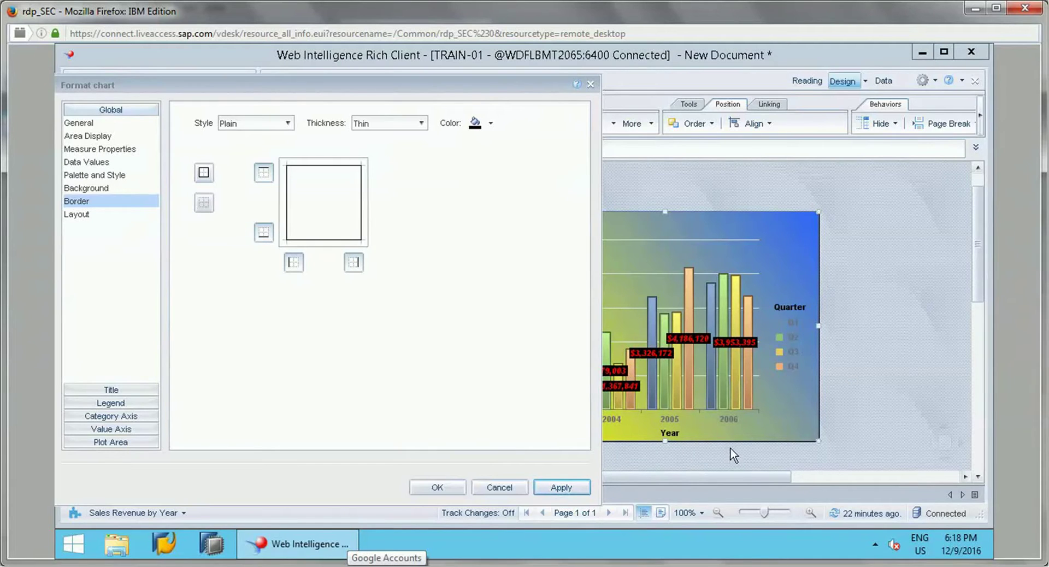
- Try a horizontal chart position of 16.29 cm from the Left of Report, change it to 14.29 cm, and apply each value
{"action": "left_click", "coordinate": [86, 216]}
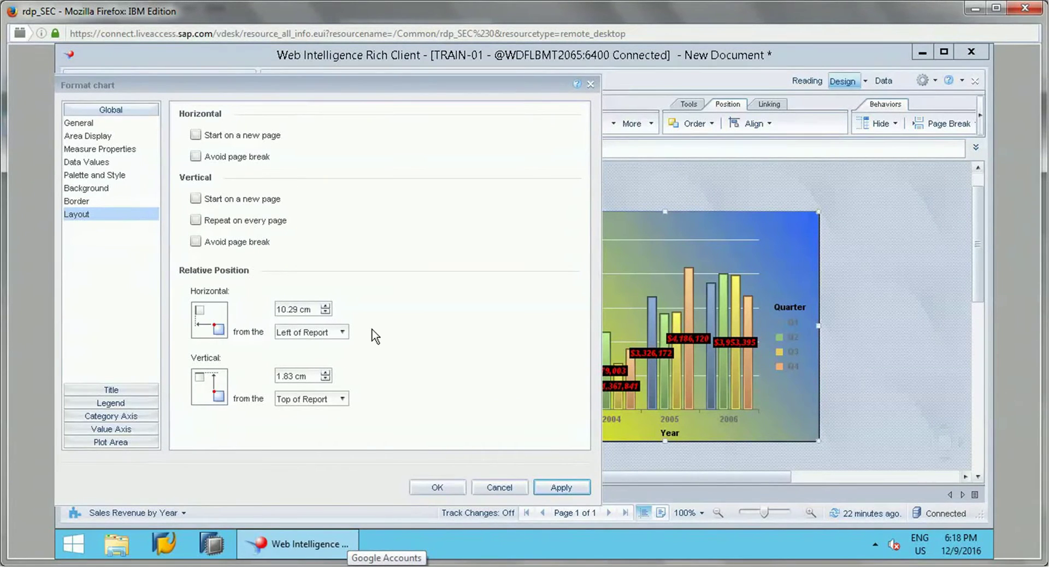
{"action": "left_click", "coordinate": [288, 311]}
{"action": "left_click", "coordinate": [549, 489]}
{"action": "type", "text": "6"}
{"action": "left_click", "coordinate": [556, 489]}
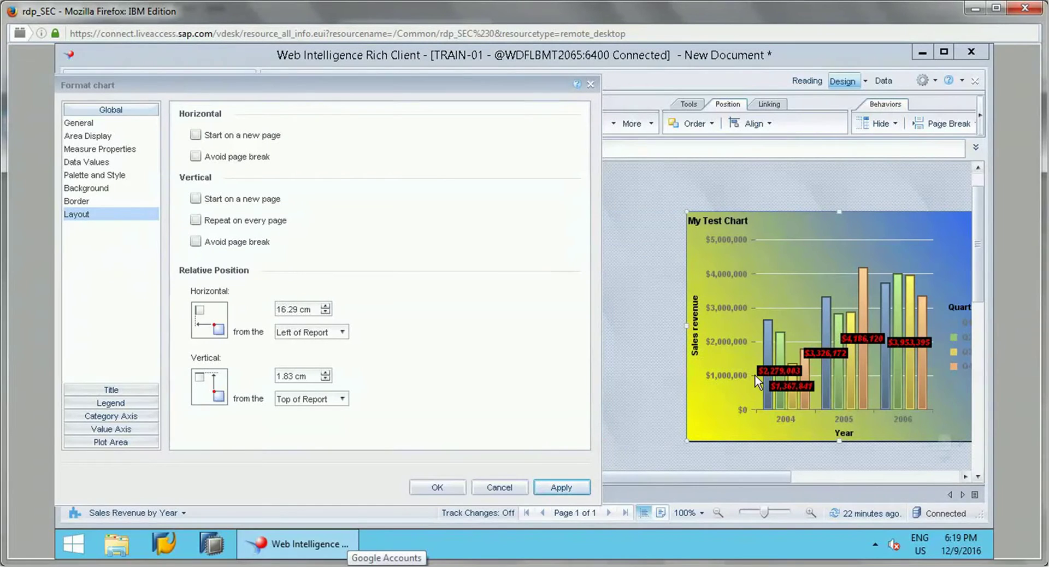
{"action": "left_click", "coordinate": [285, 310]}
{"action": "left_click", "coordinate": [558, 487]}
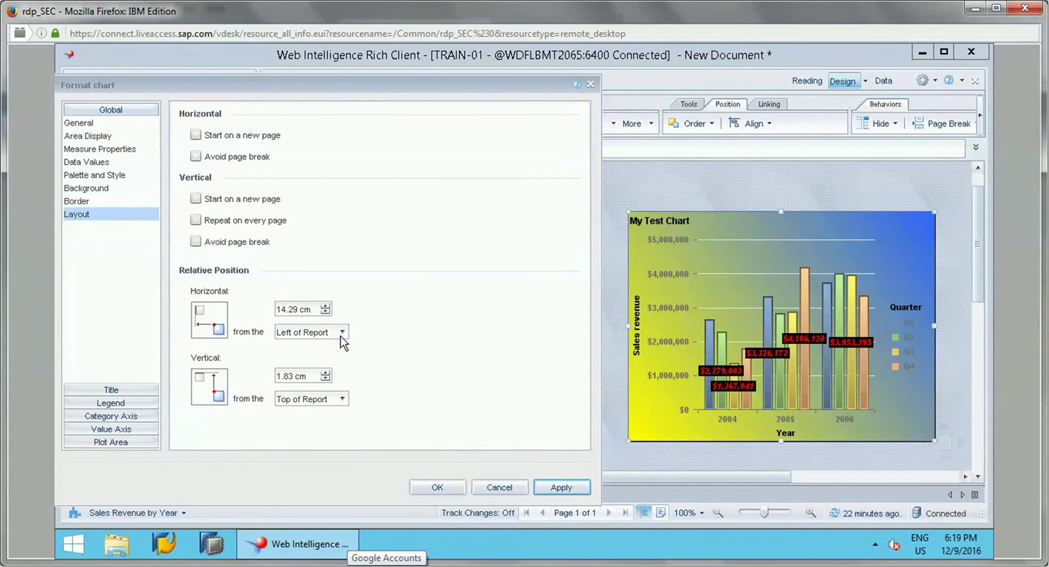
- Set the chart's vertical position to 3 cm from the Top of Report and apply it
{"action": "left_click", "coordinate": [326, 406]}
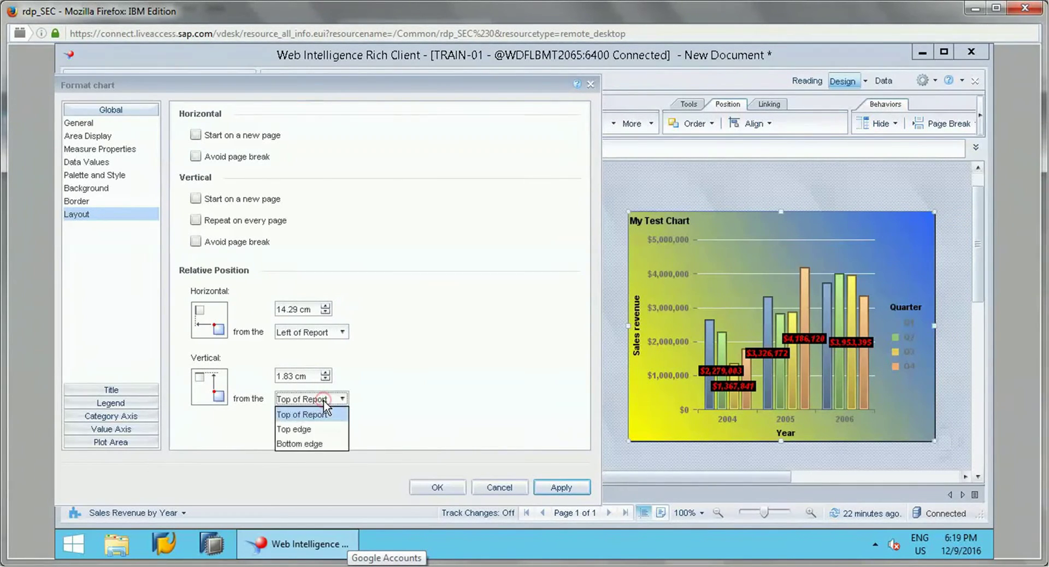
{"action": "left_click", "coordinate": [292, 377]}
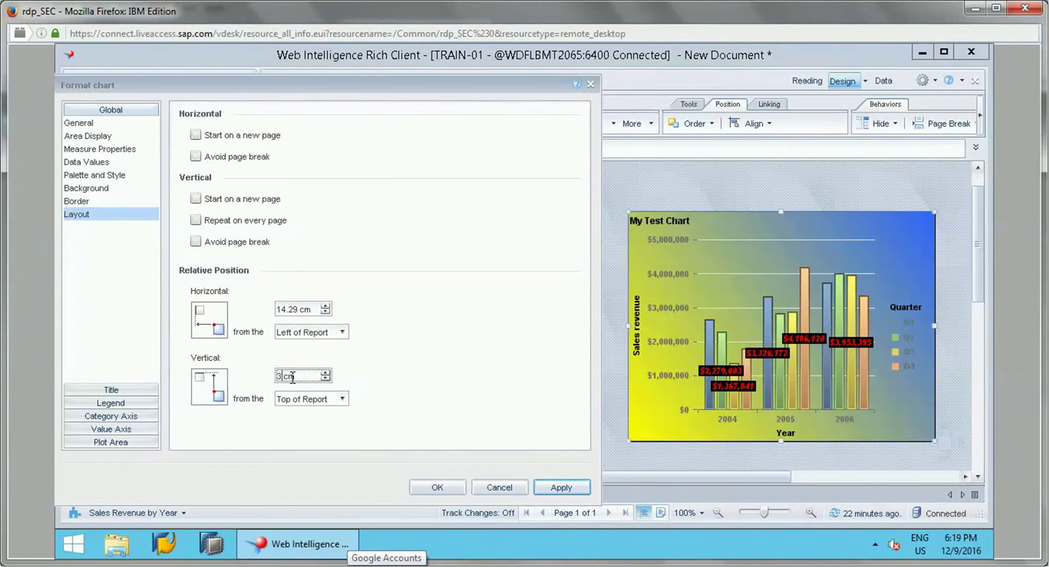
{"action": "left_click", "coordinate": [559, 486]}
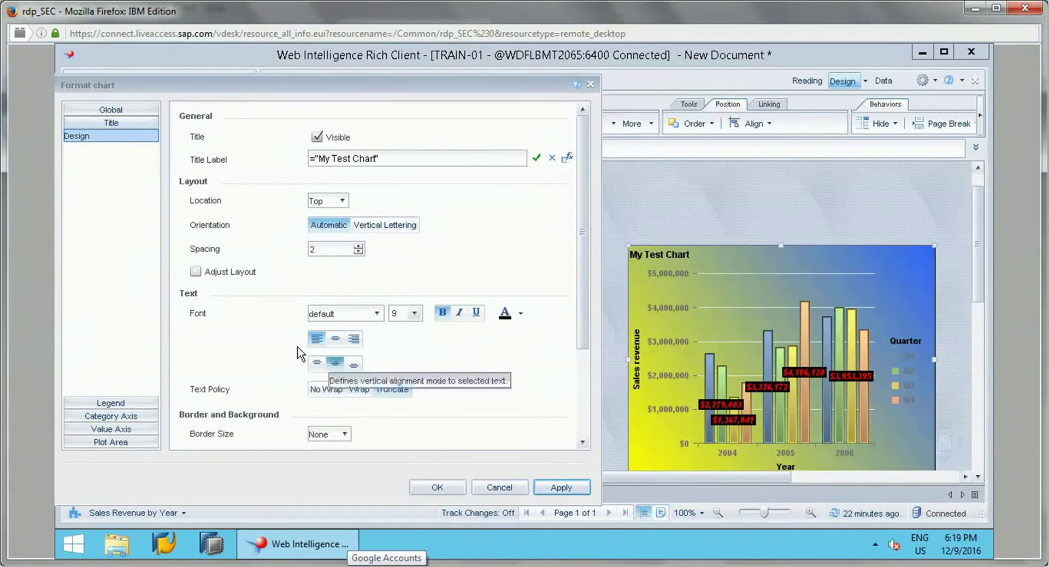
- Review the chart's legend, category axis, value axis and plot area settings
{"action": "left_click", "coordinate": [131, 402]}
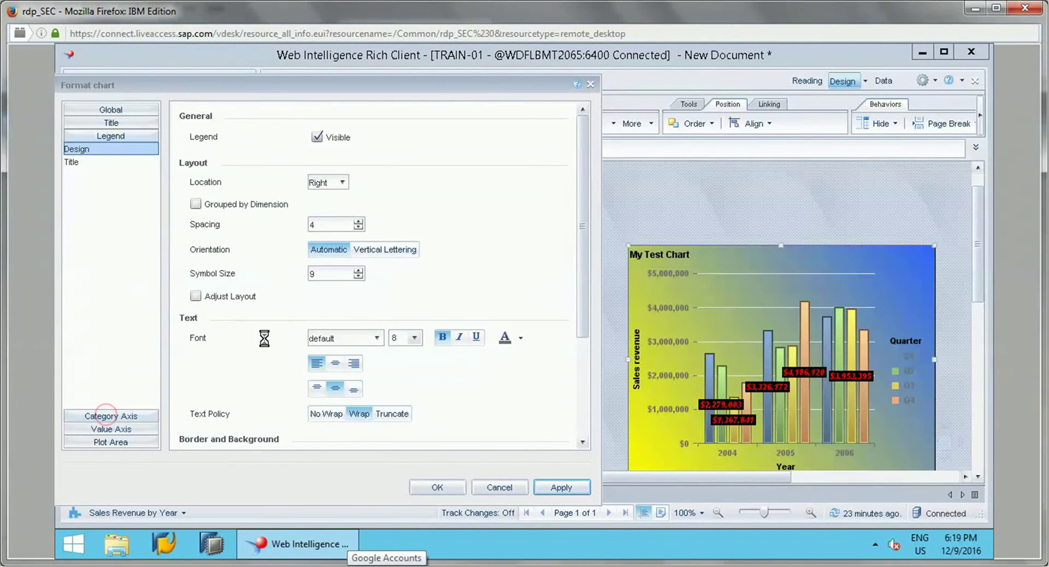
{"action": "left_click", "coordinate": [131, 417]}
{"action": "left_click", "coordinate": [131, 432]}
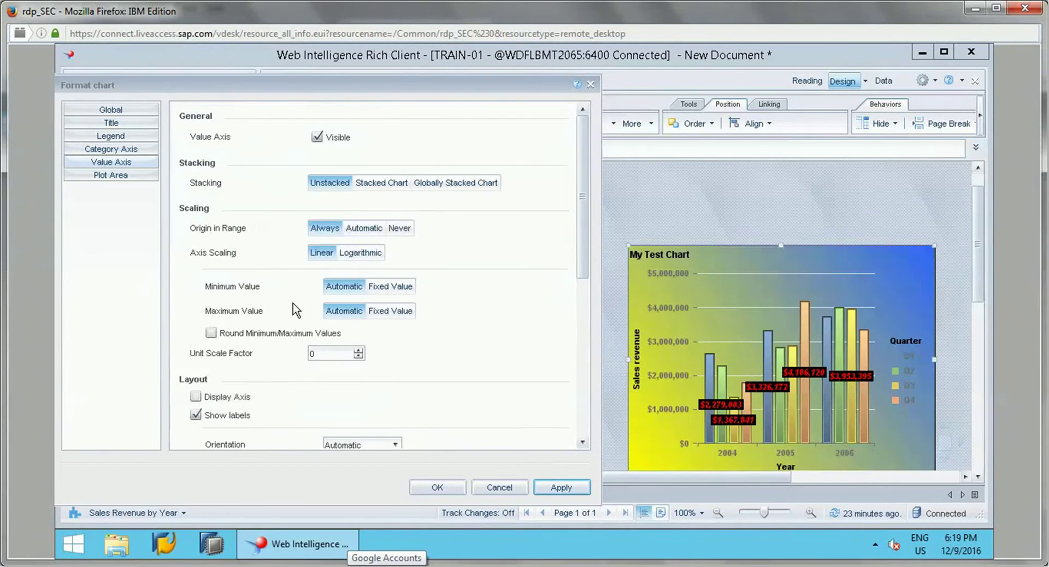
{"action": "left_click", "coordinate": [123, 442]}
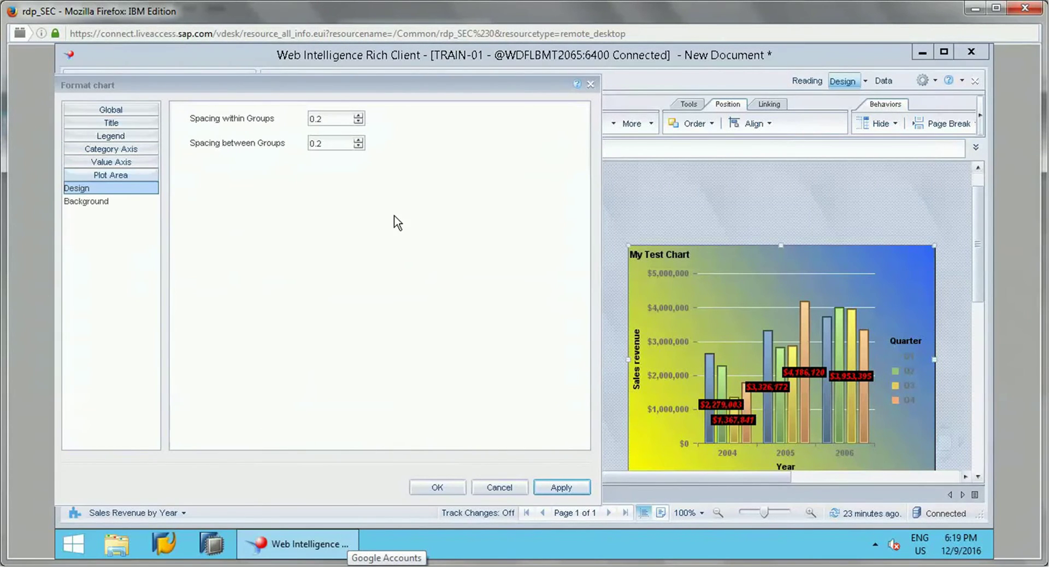
- Accept the chart formatting and move the chart closer to the sales revenue table, near the table's upper edge
{"action": "left_click", "coordinate": [437, 487]}
{"action": "left_click_drag", "start_coordinate": [675, 248], "coordinate": [537, 209]}
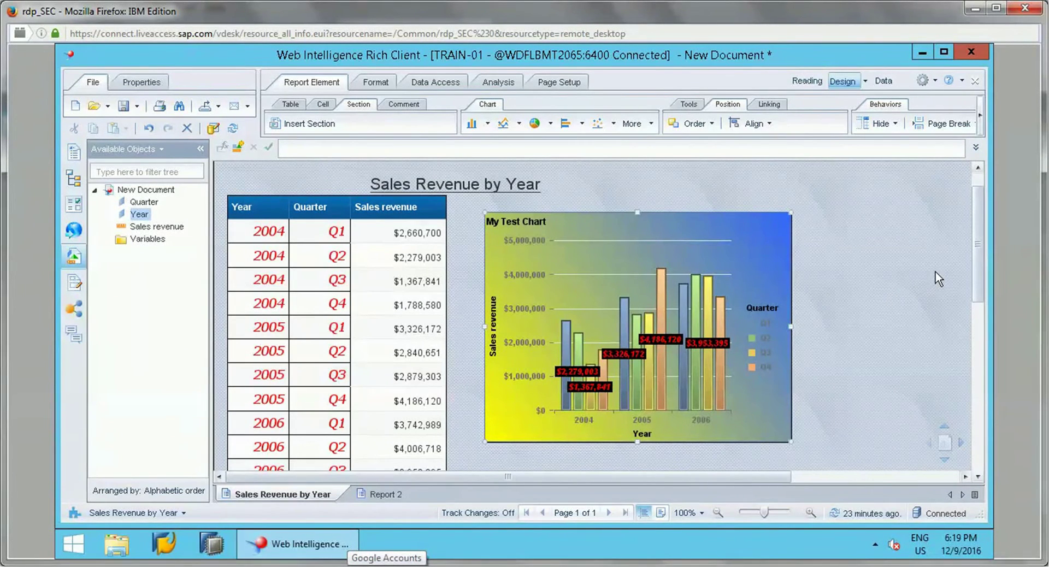
{"action": "mouse_move", "coordinate": [978, 262]}
{"action": "left_mouse_down"}
{"action": "mouse_move", "coordinate": [979, 283]}
{"action": "mouse_move", "coordinate": [981, 255]}
{"action": "left_mouse_up"}
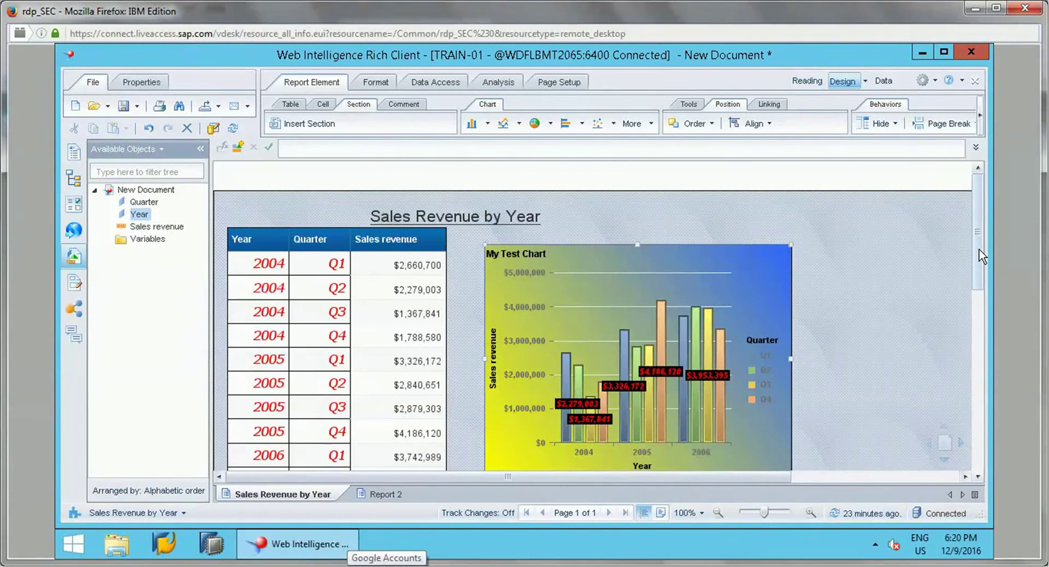
{"action": "left_click", "coordinate": [645, 290]}
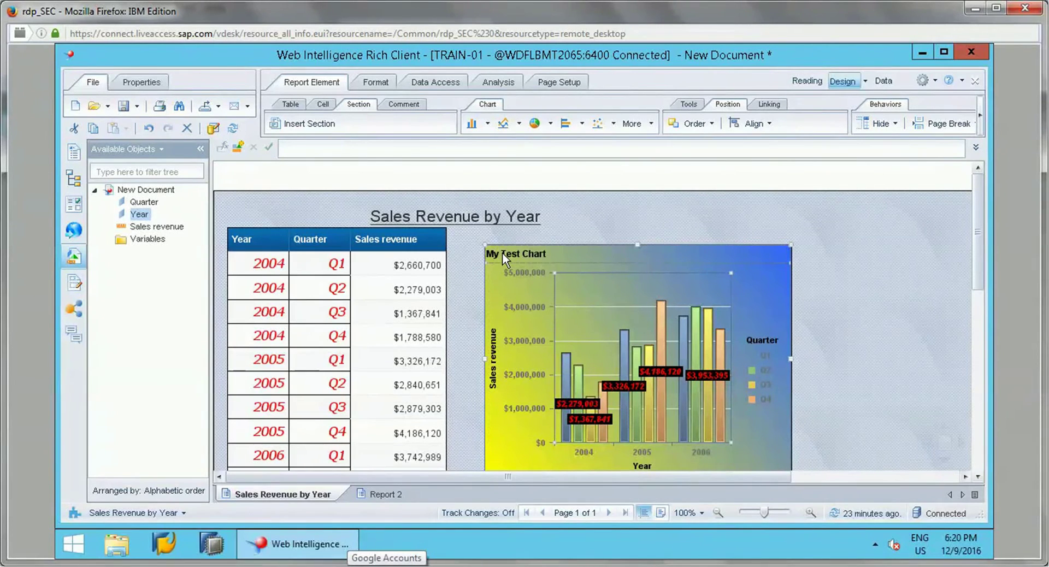
{"action": "left_click", "coordinate": [493, 300]}
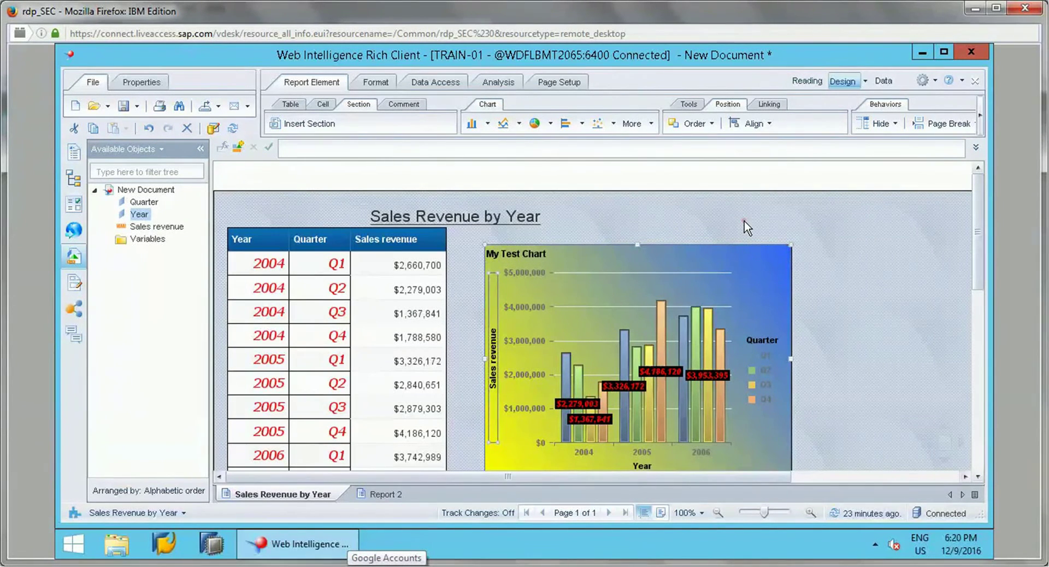
{"action": "left_click", "coordinate": [825, 177]}
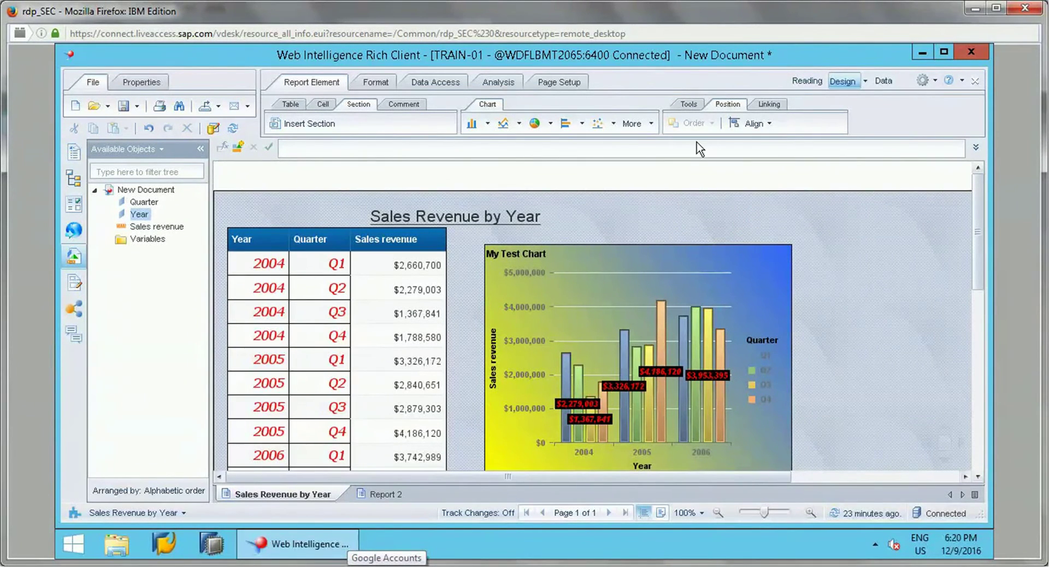
- Switch the report's display from Quick Display to Page mode and examine how the table and chart fit the page
{"action": "left_click", "coordinate": [548, 86]}
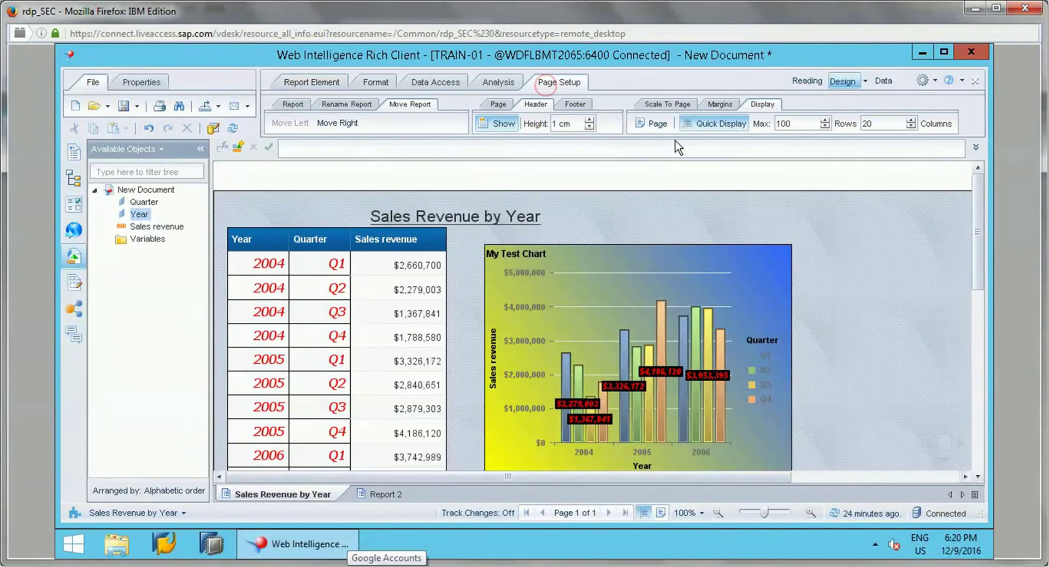
{"action": "left_click", "coordinate": [654, 123]}
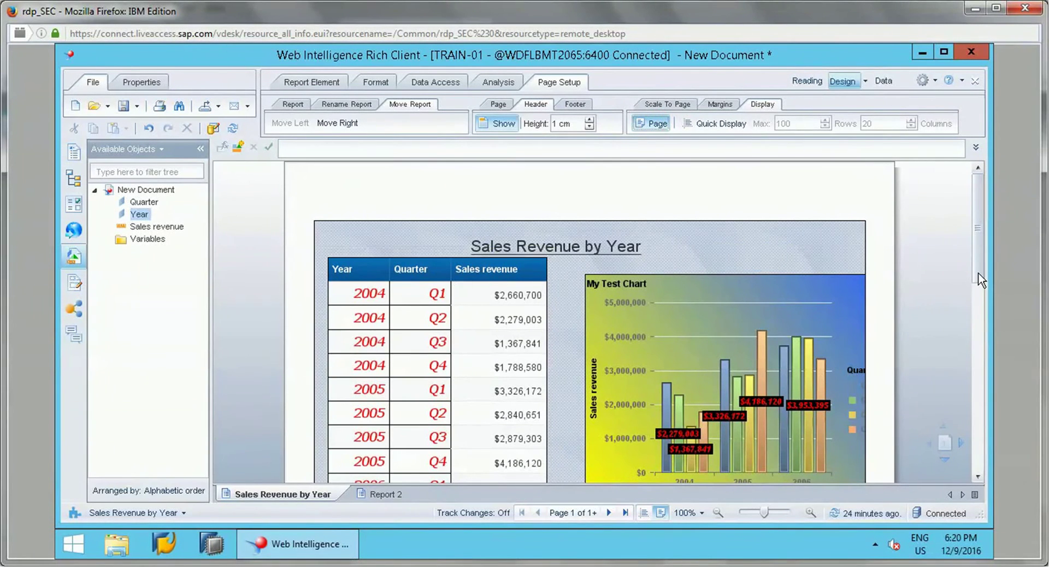
{"action": "scroll", "coordinate": [978, 308], "scroll_direction": "down", "scroll_amount": 1}
{"action": "scroll", "coordinate": [978, 306], "scroll_direction": "down", "scroll_amount": 8}
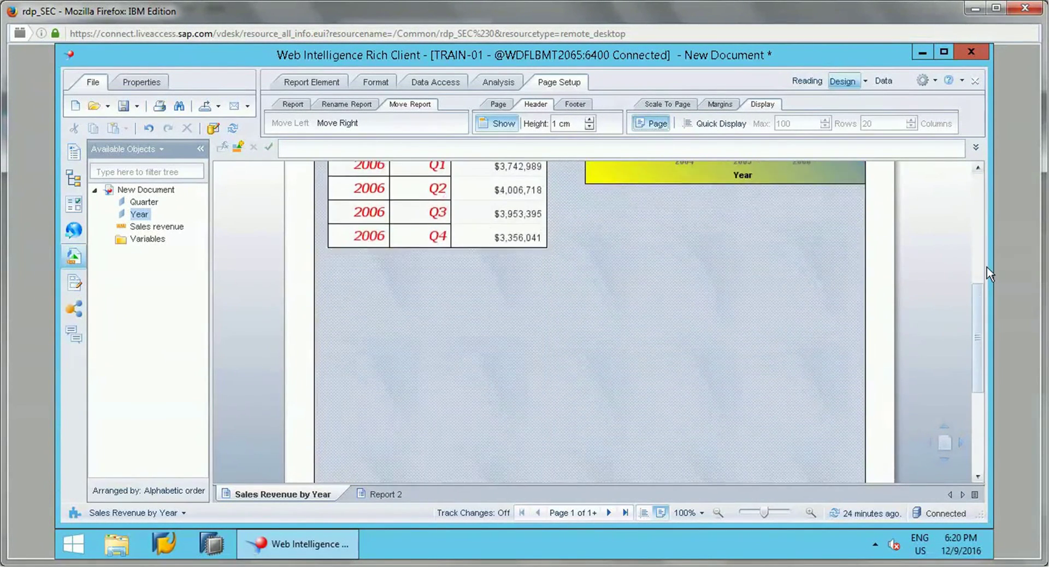
{"action": "scroll", "coordinate": [986, 267], "scroll_direction": "up", "scroll_amount": 10}
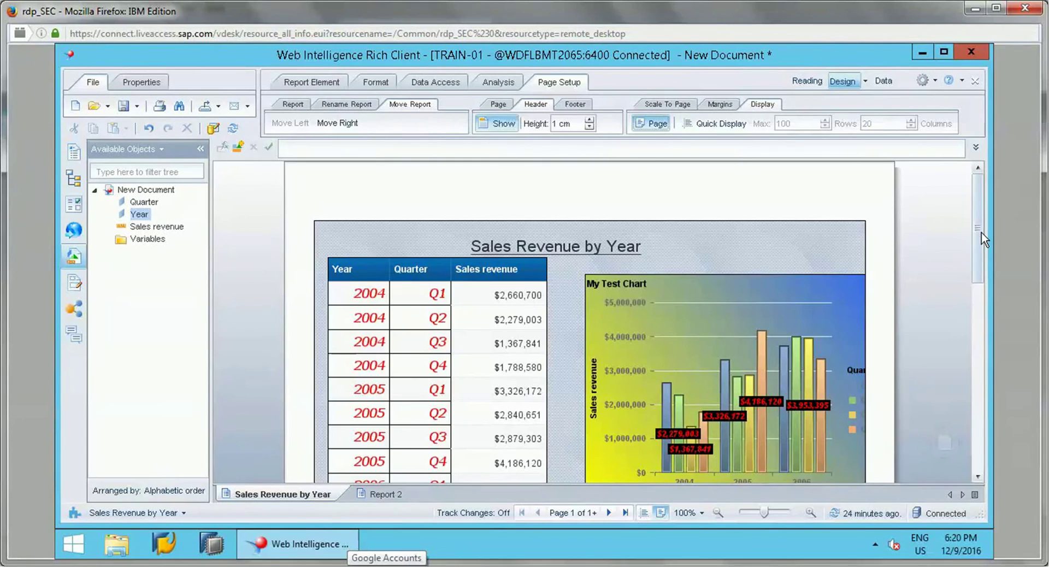
{"action": "mouse_move", "coordinate": [979, 226]}
{"action": "left_mouse_down"}
{"action": "mouse_move", "coordinate": [979, 245]}
{"action": "mouse_move", "coordinate": [972, 216]}
{"action": "left_mouse_up"}
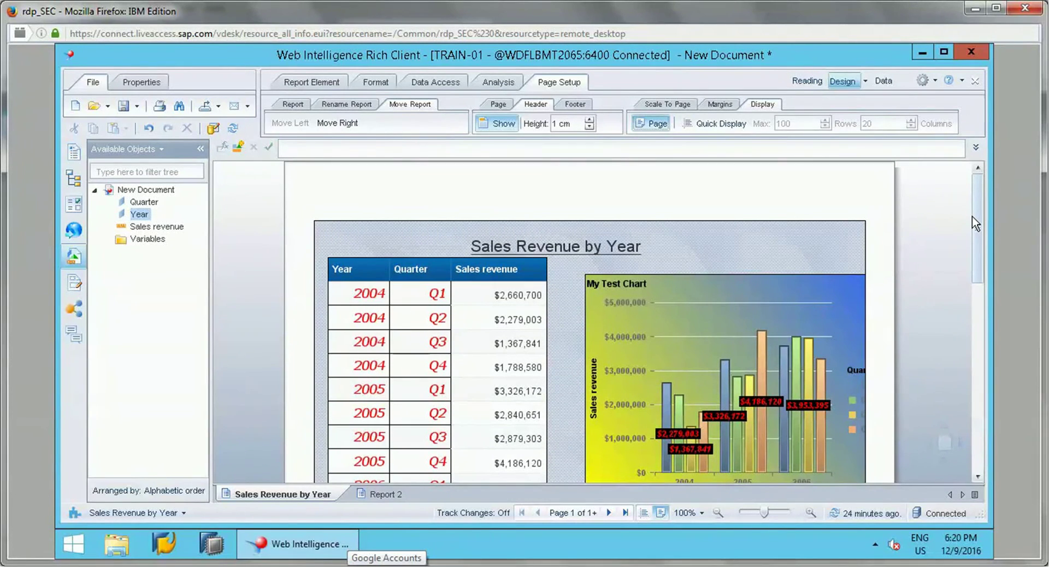